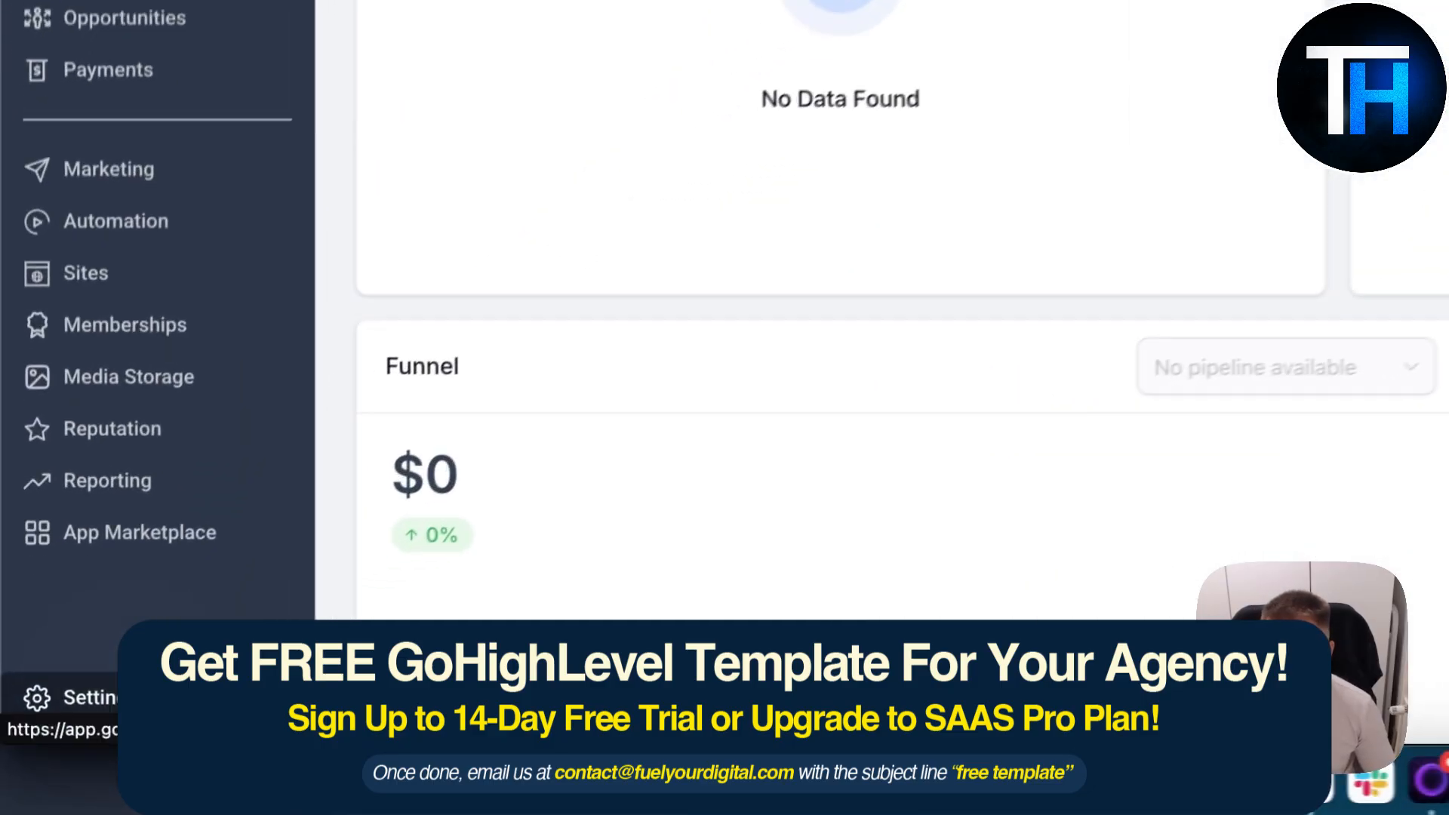
Open the Conversation AI page in the TutorialsHub account's settings.
{"action": "left_click", "coordinate": [53, 747]}
{"action": "left_click", "coordinate": [107, 217]}
{"action": "scroll", "coordinate": [147, 423], "scroll_direction": "down", "scroll_amount": 2}
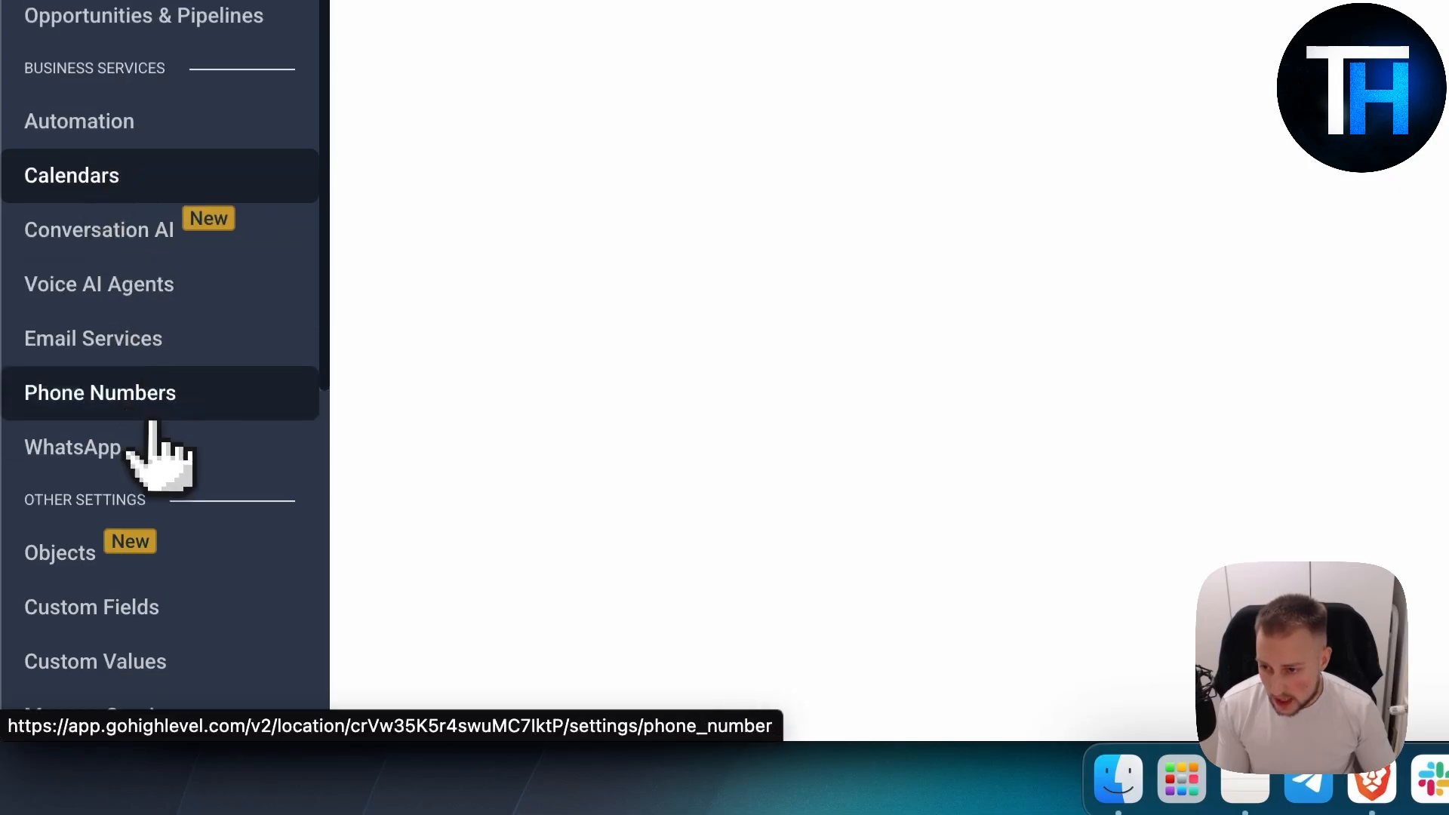
{"action": "left_click", "coordinate": [116, 226]}
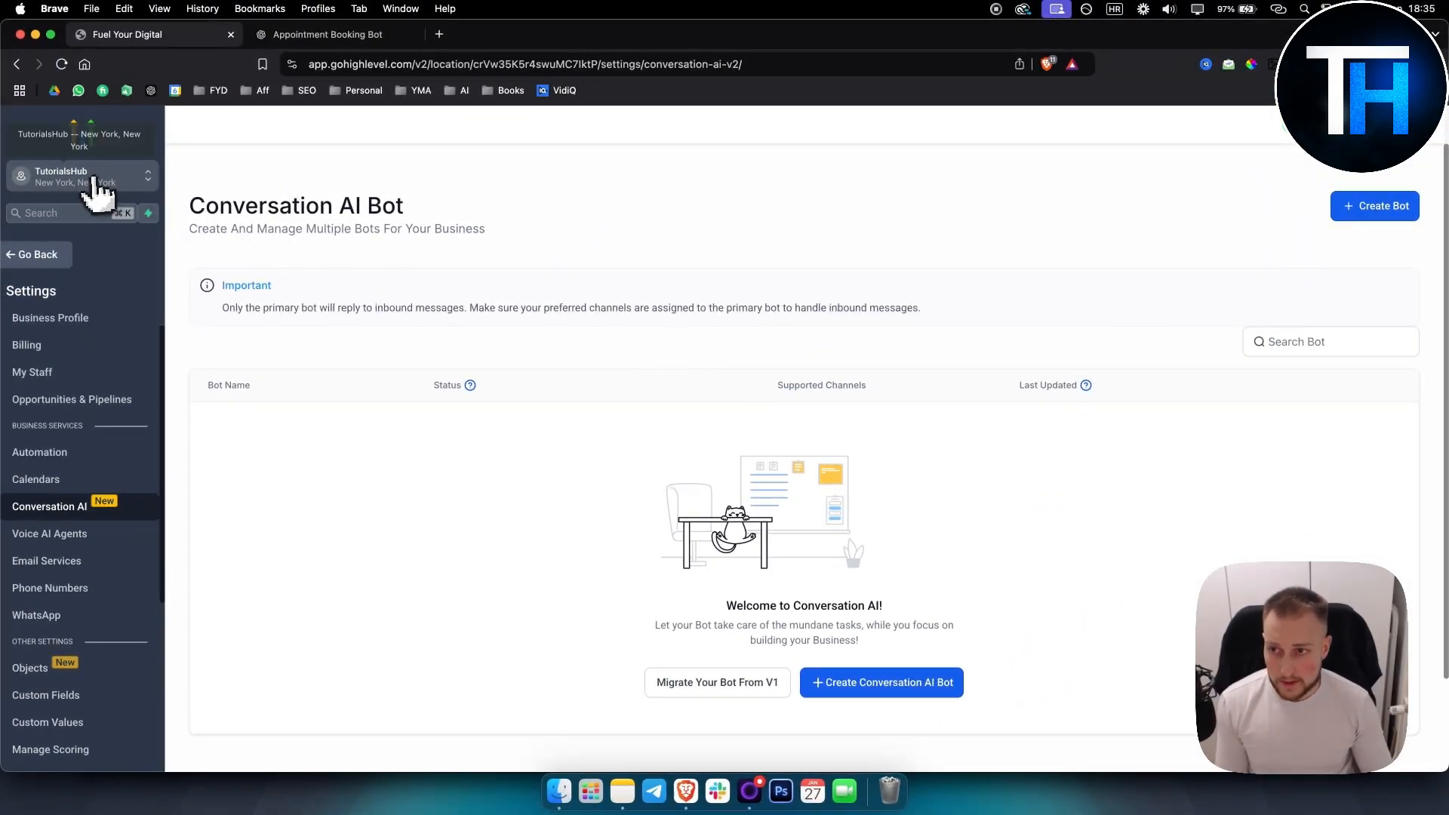
{"action": "left_click", "coordinate": [159, 227]}
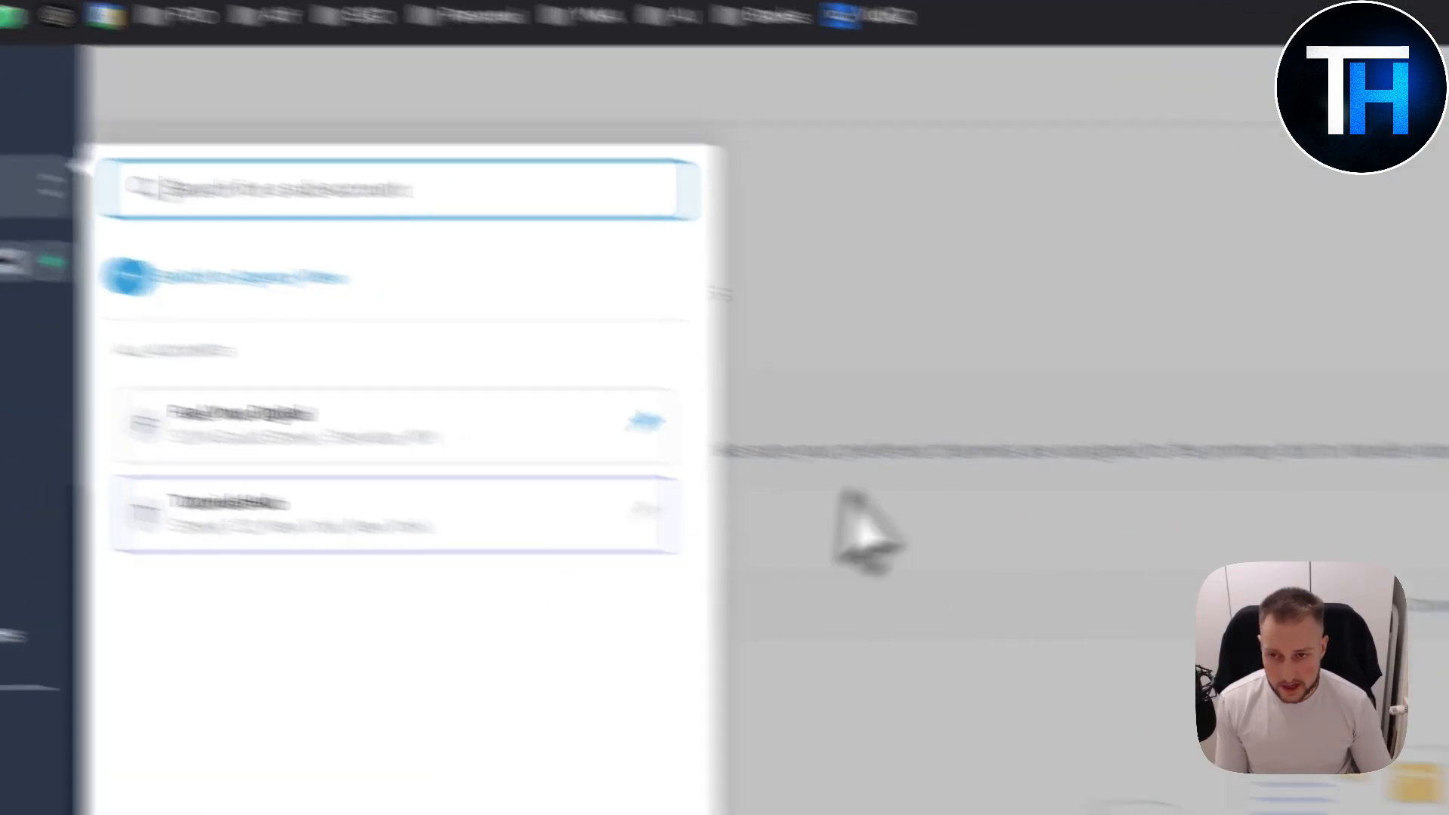
{"action": "left_click", "coordinate": [1272, 484]}
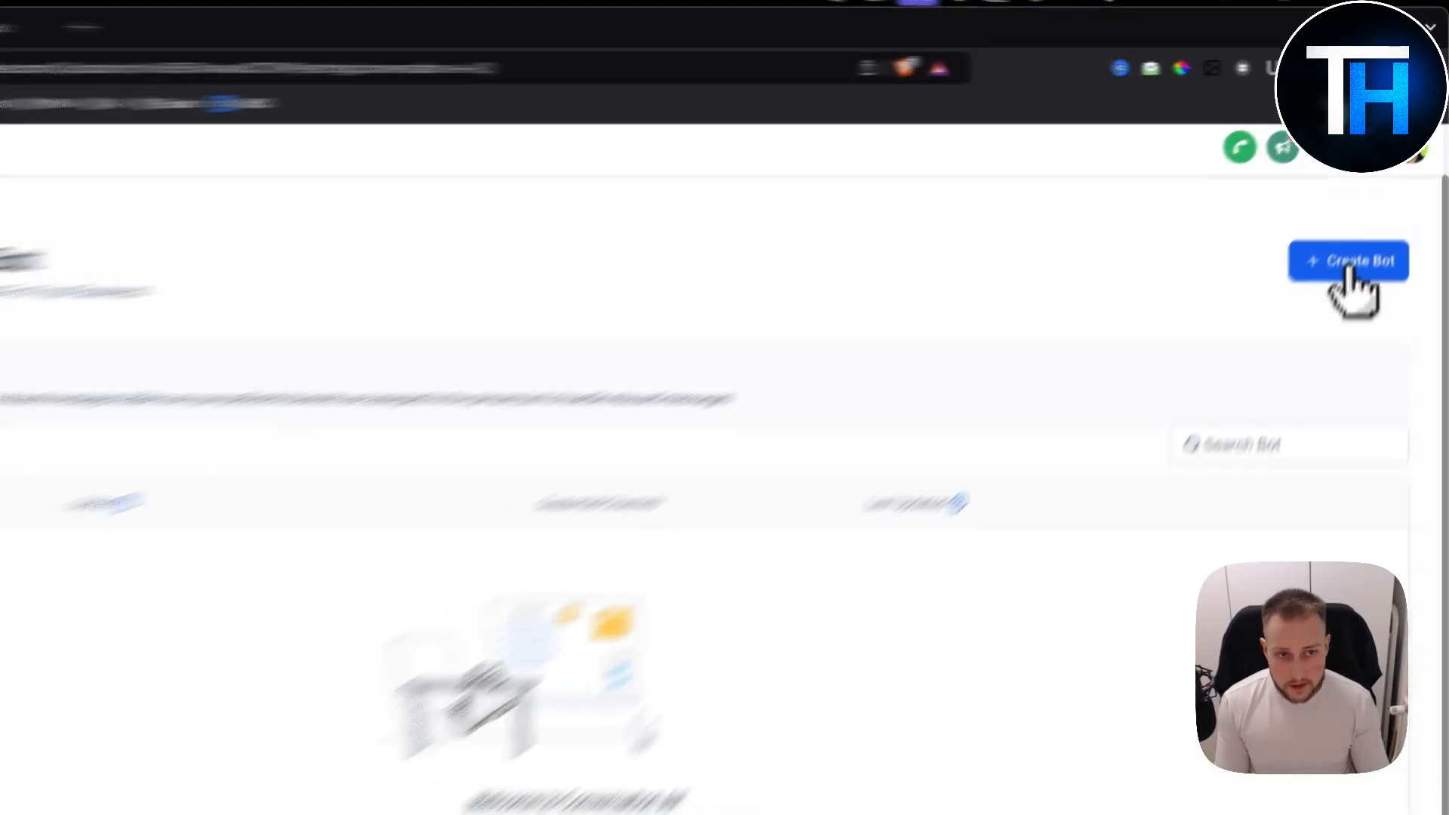
Create a new bot based on the Appointment booking template.
{"action": "left_click", "coordinate": [1372, 211]}
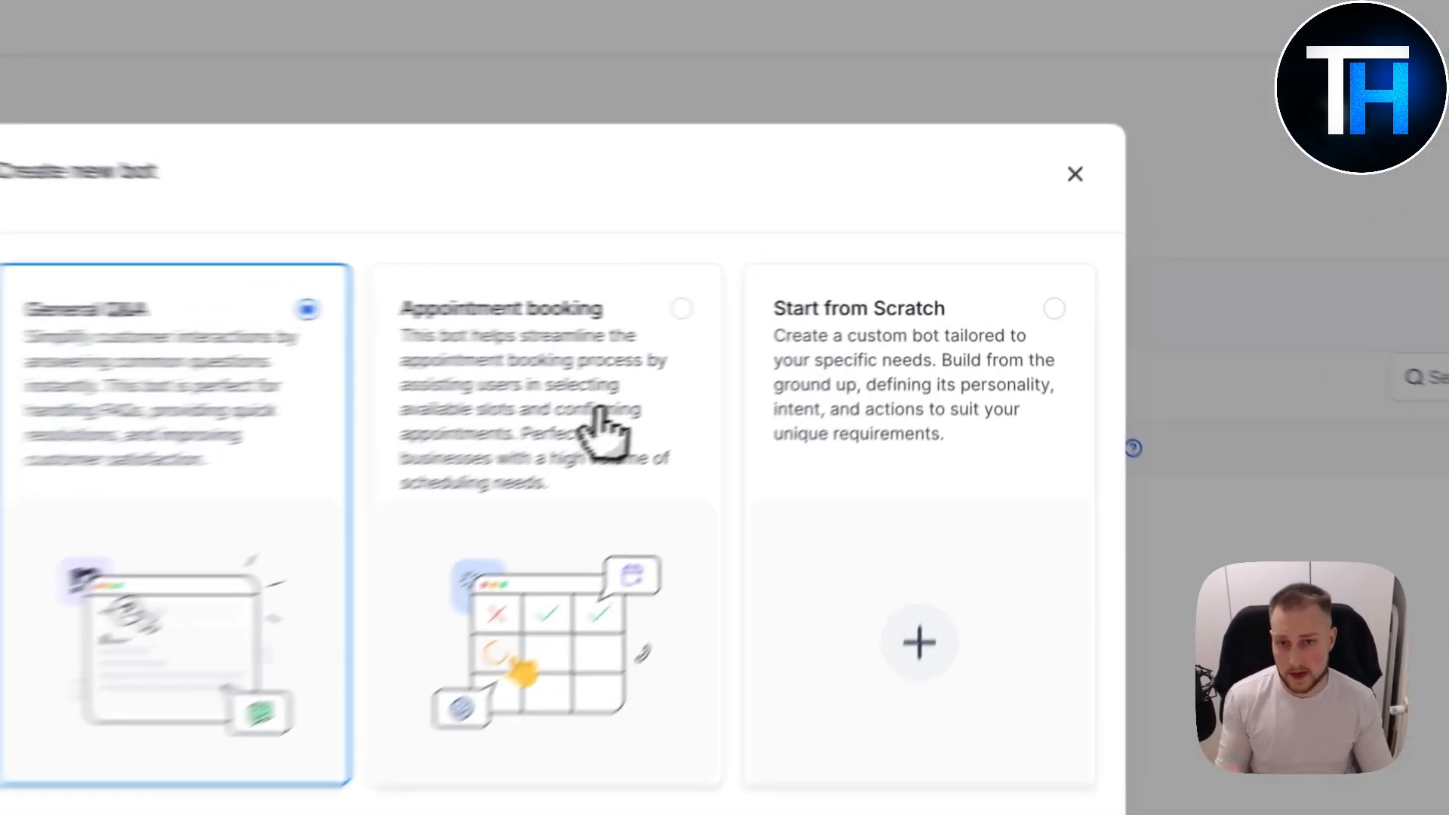
{"action": "left_click", "coordinate": [751, 371]}
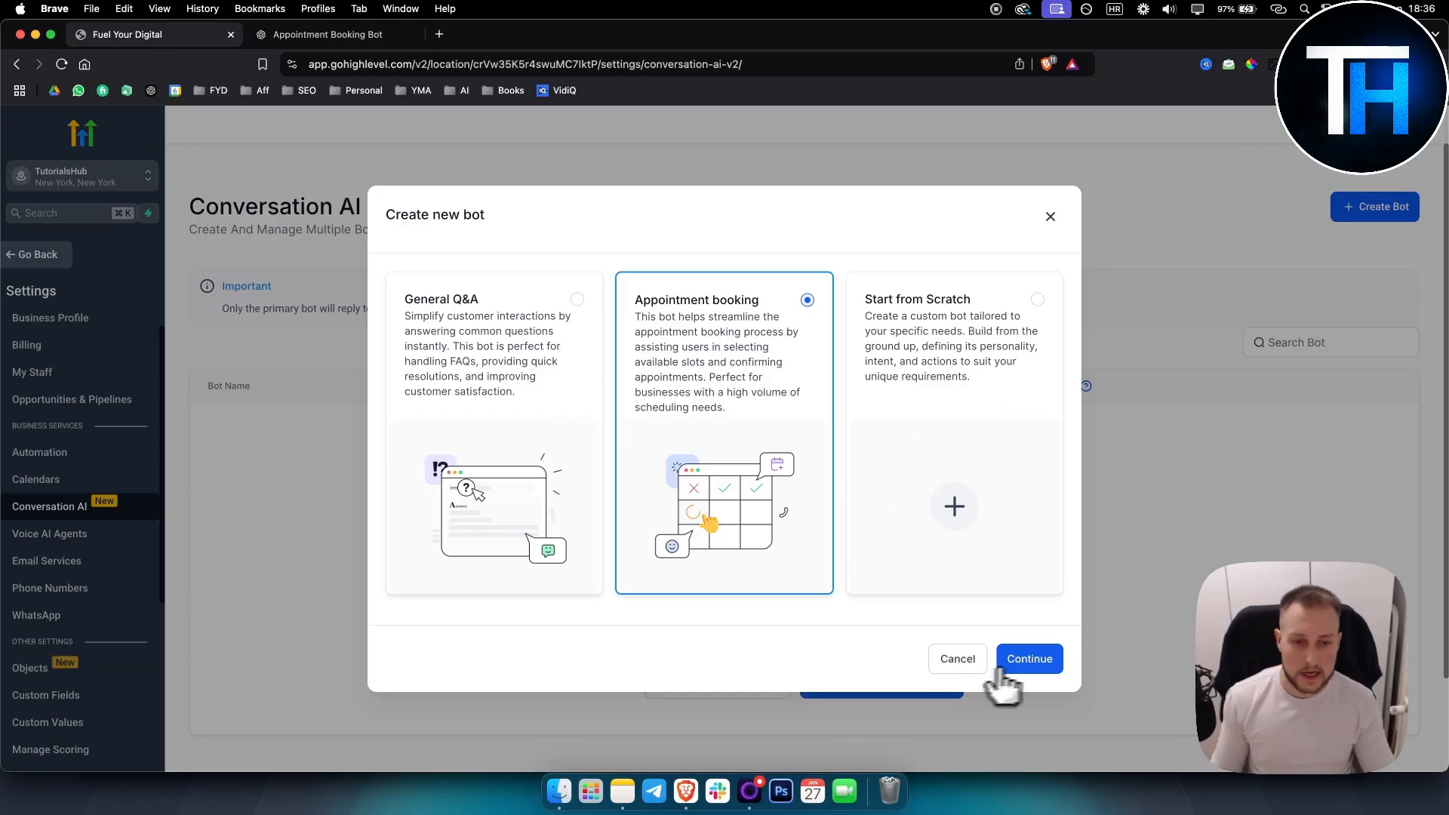
{"action": "left_click", "coordinate": [1032, 659]}
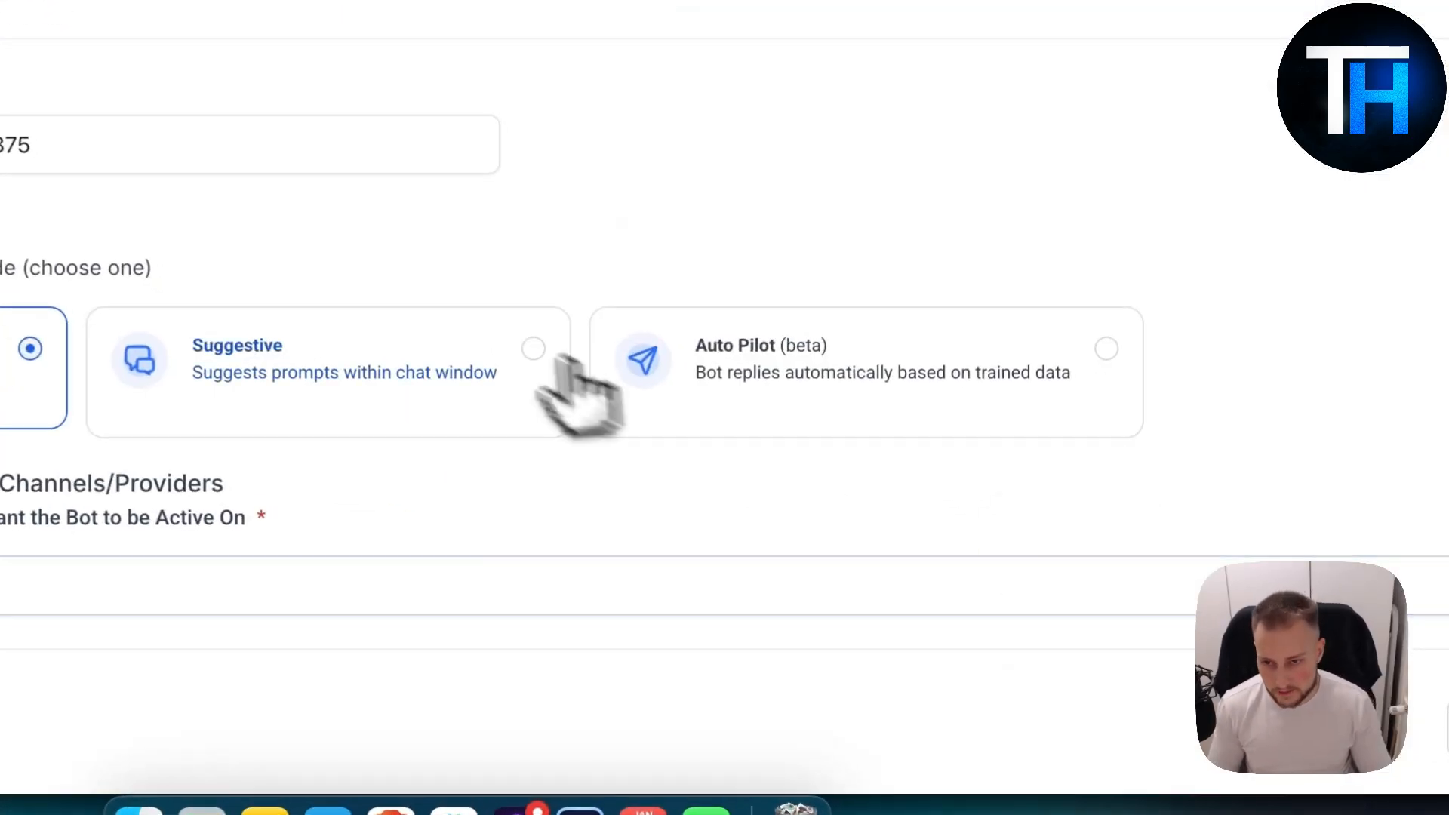
Switch to the ChatGPT conversation and look up the dental clinic's name in the original prompt.
{"action": "left_click_drag", "start_coordinate": [549, 316], "coordinate": [94, 327]}
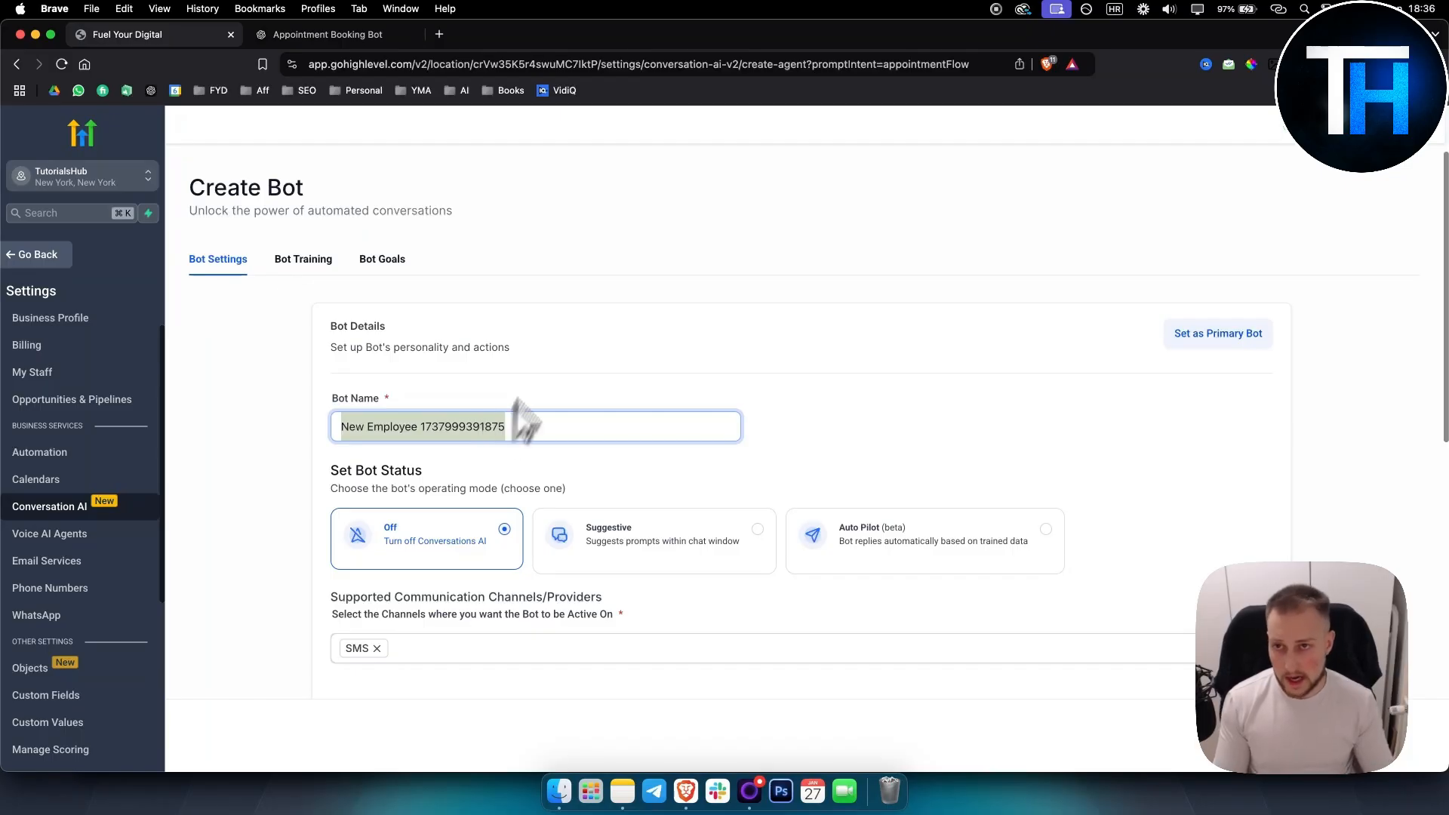
{"action": "left_click", "coordinate": [346, 38]}
{"action": "scroll", "coordinate": [654, 413], "scroll_direction": "up", "scroll_amount": 3}
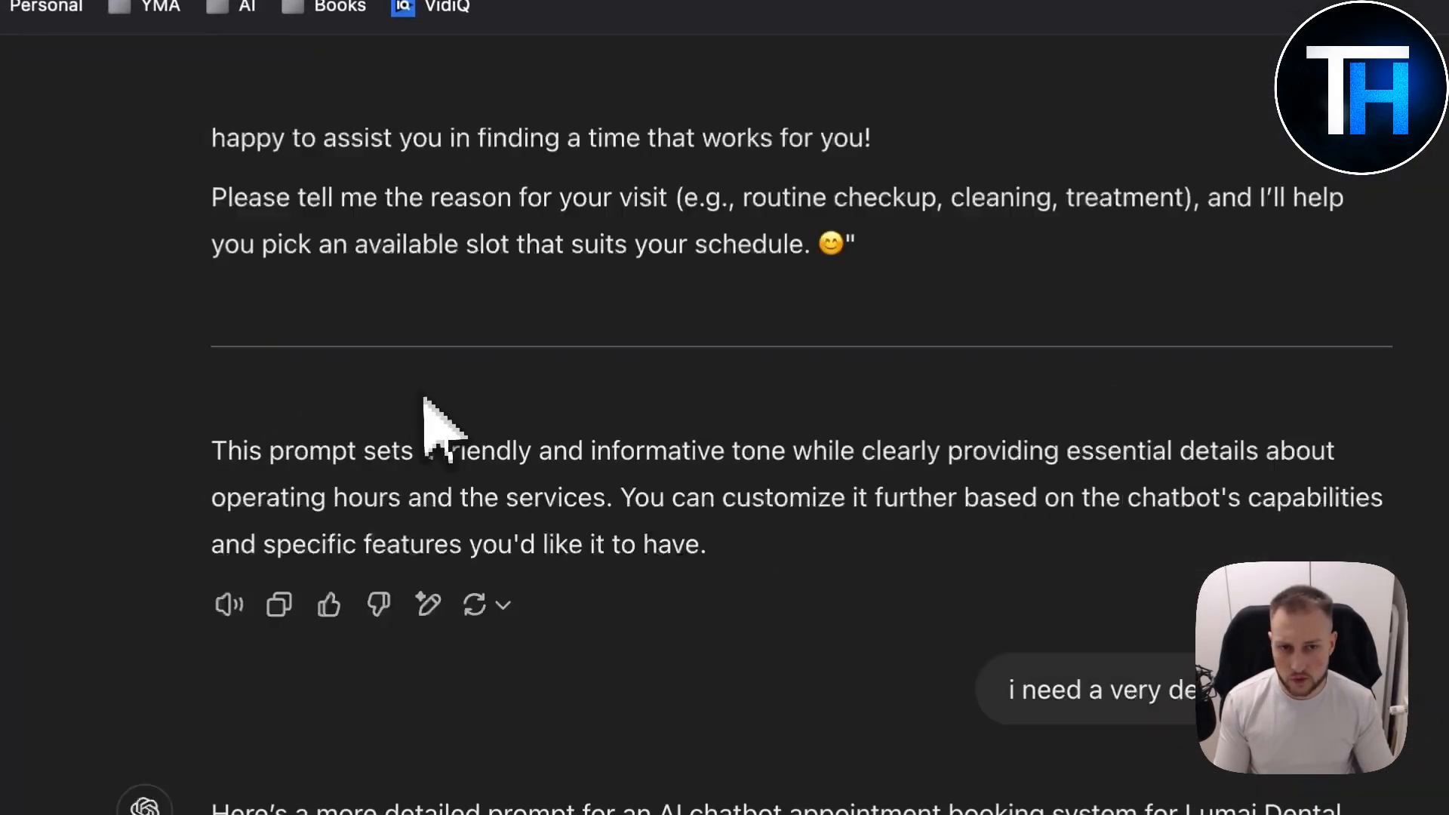
{"action": "scroll", "coordinate": [767, 591], "scroll_direction": "up", "scroll_amount": 8}
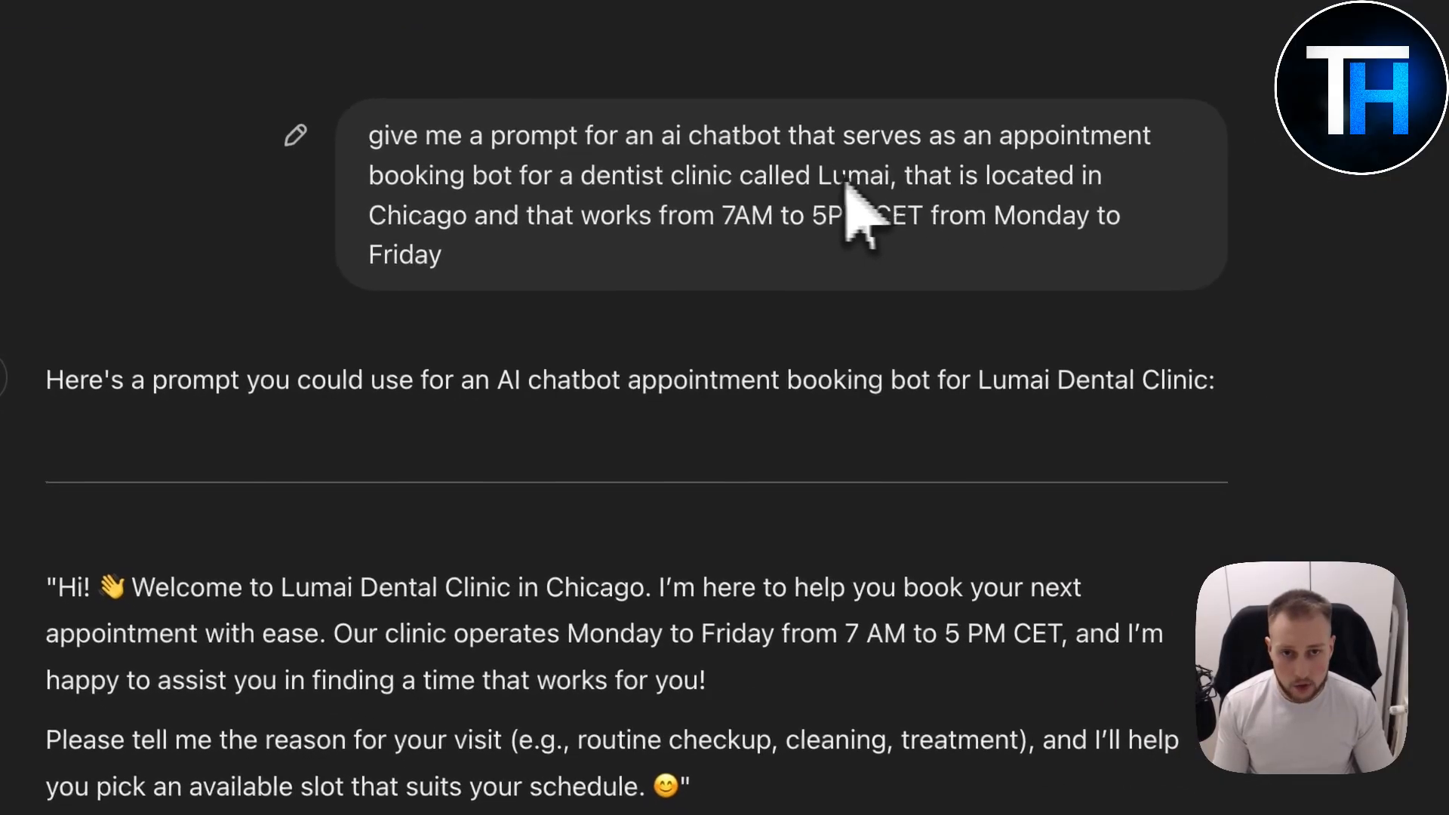
{"action": "double_click", "coordinate": [838, 180]}
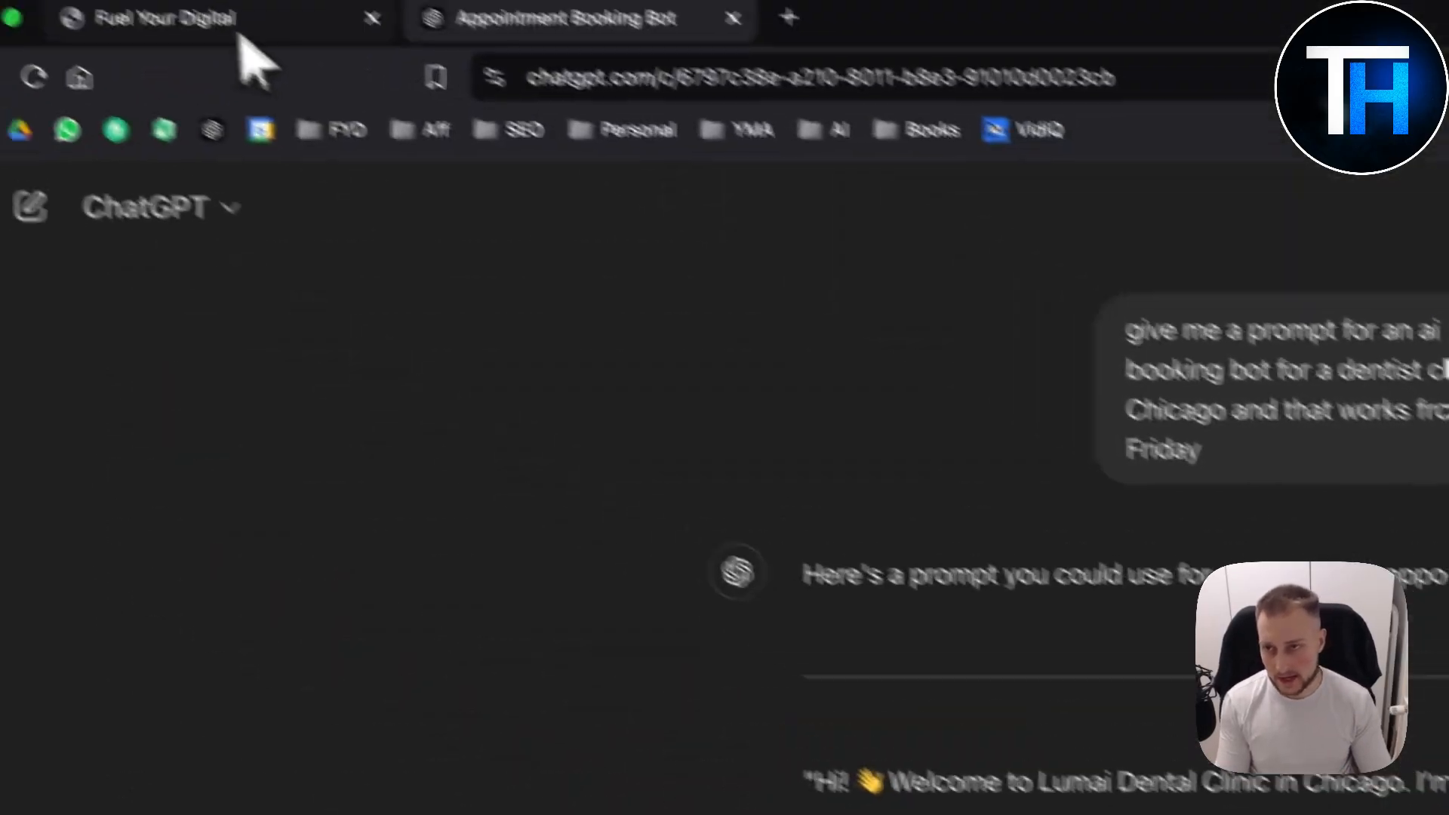
Return to the bot creation form and set the bot name to Lumai Assistant.
{"action": "left_click", "coordinate": [252, 58]}
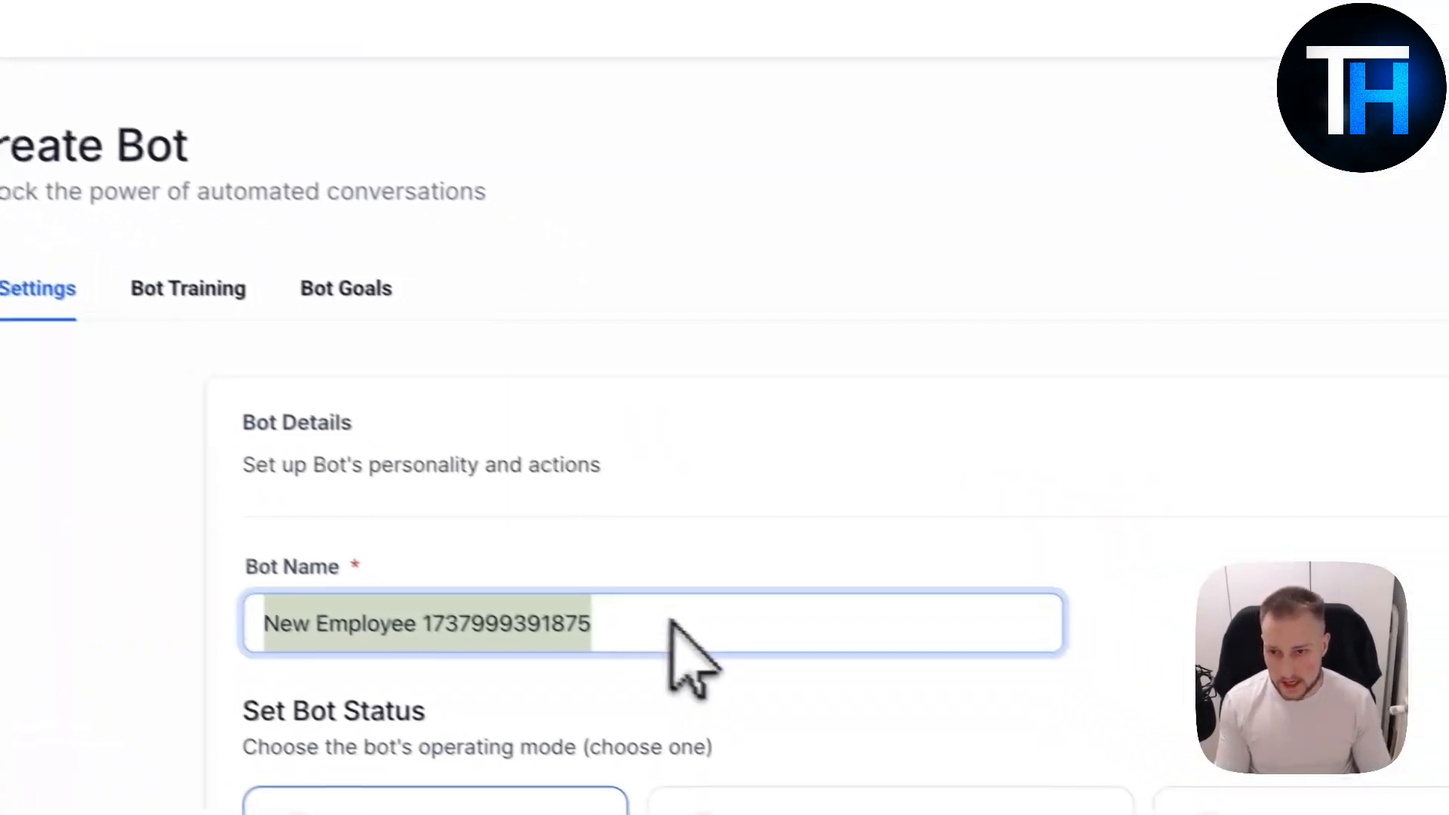
{"action": "type", "text": "Lumai a"}
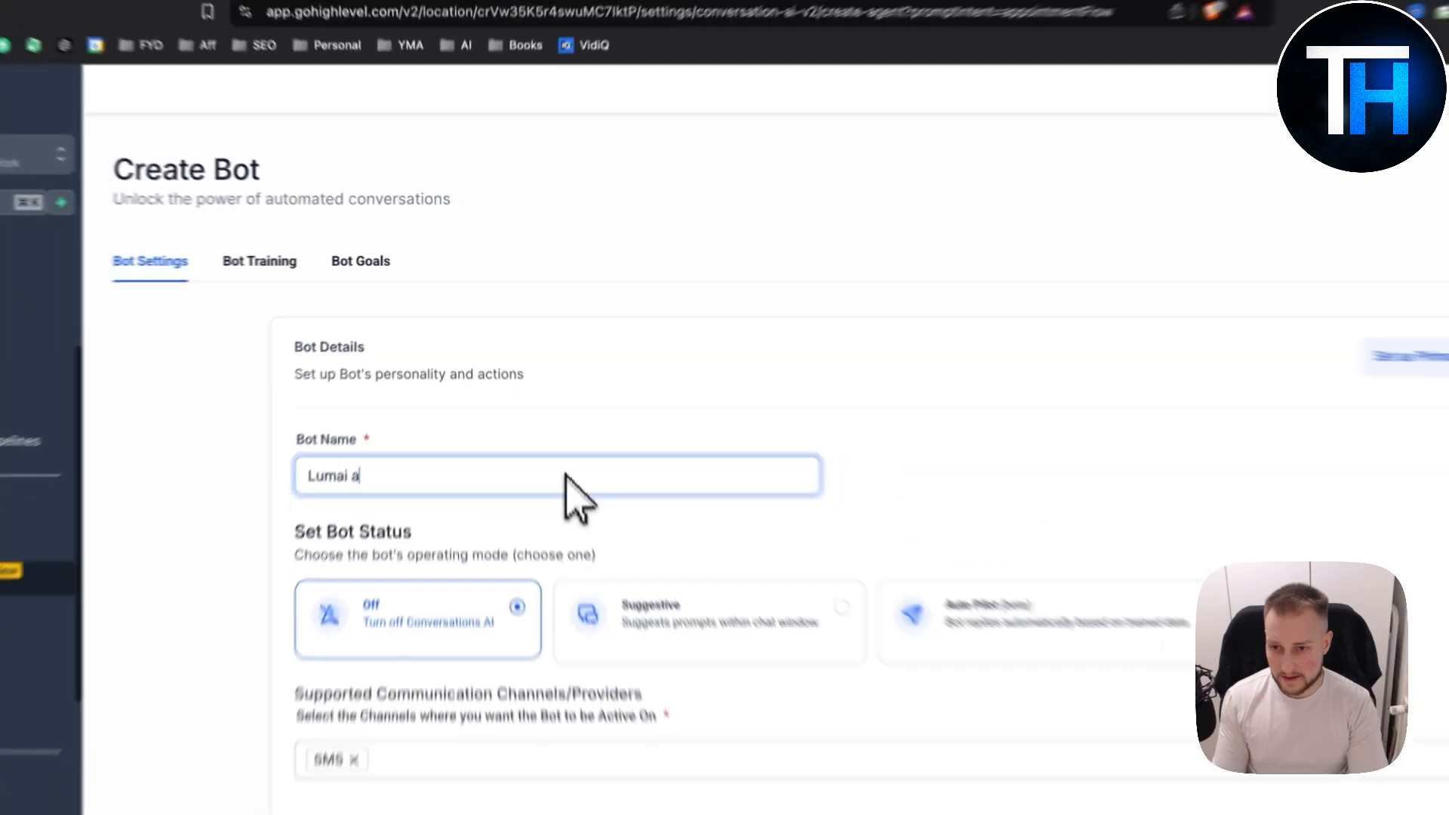
{"action": "key", "text": "BackSpace"}
{"action": "type", "text": "Assistant"}
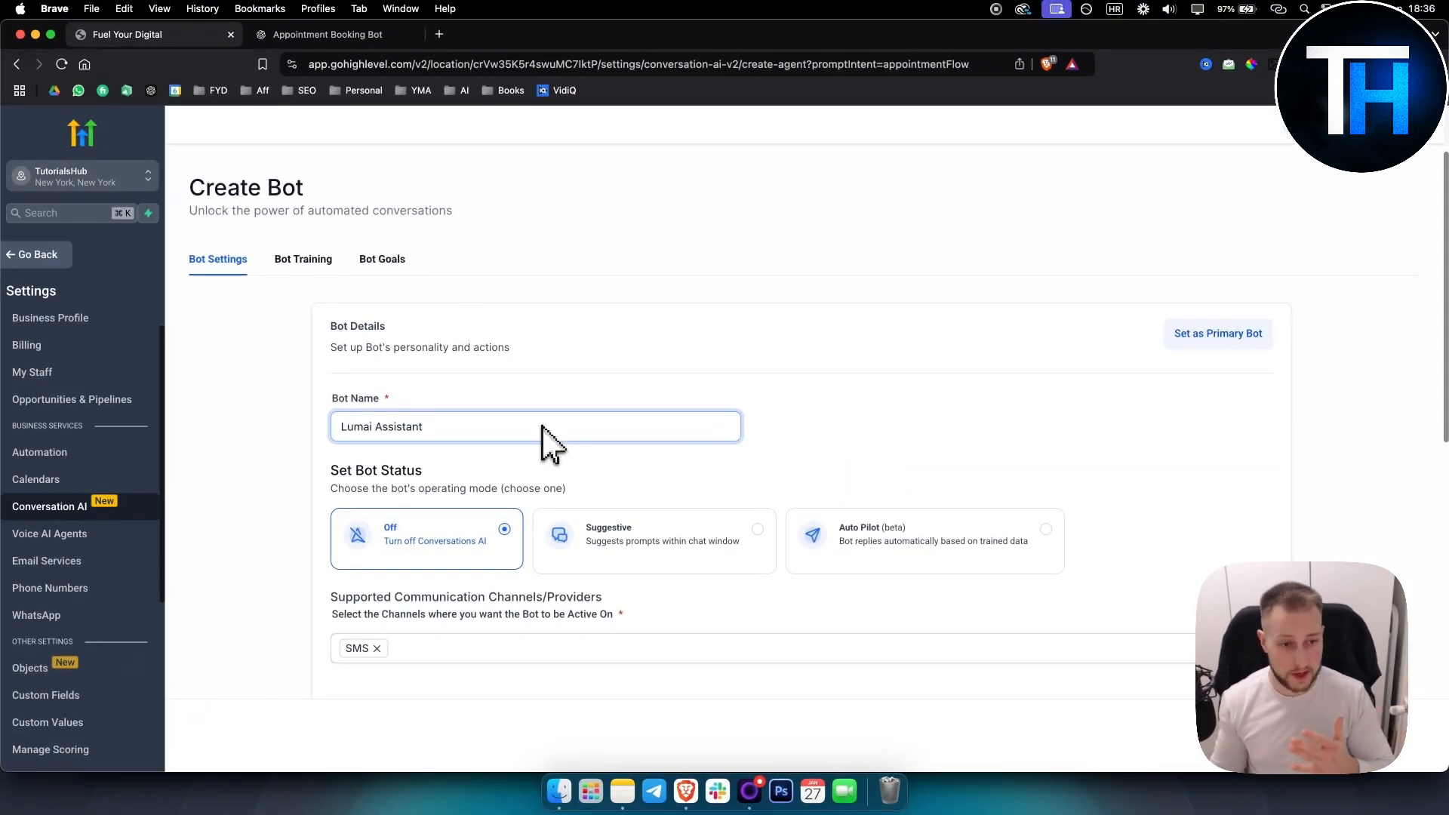
Set the bot status to Suggestive and replace the SMS channel with Live Chat.
{"action": "scroll", "coordinate": [707, 469], "scroll_direction": "down", "scroll_amount": 1}
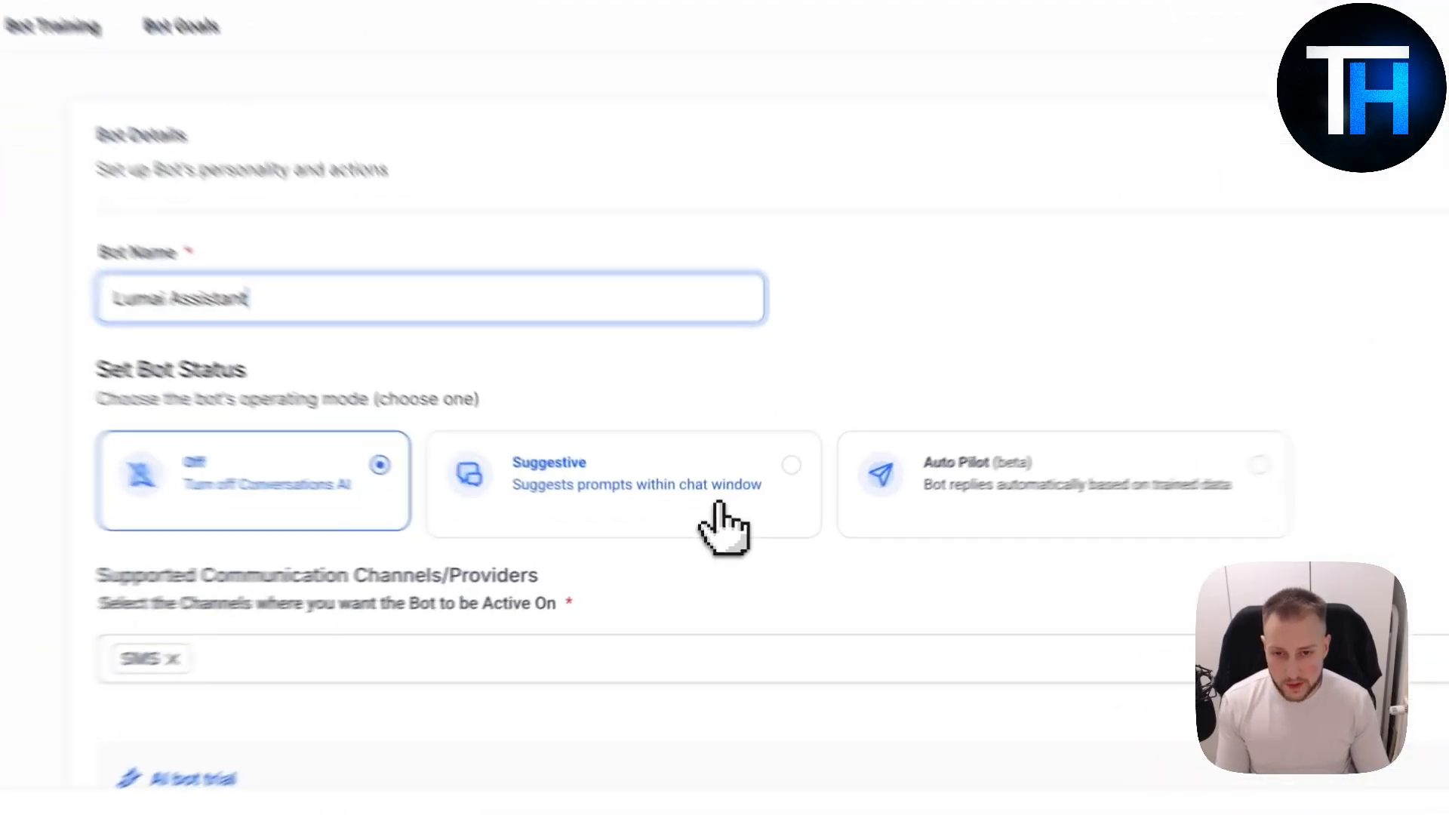
{"action": "left_click", "coordinate": [679, 521]}
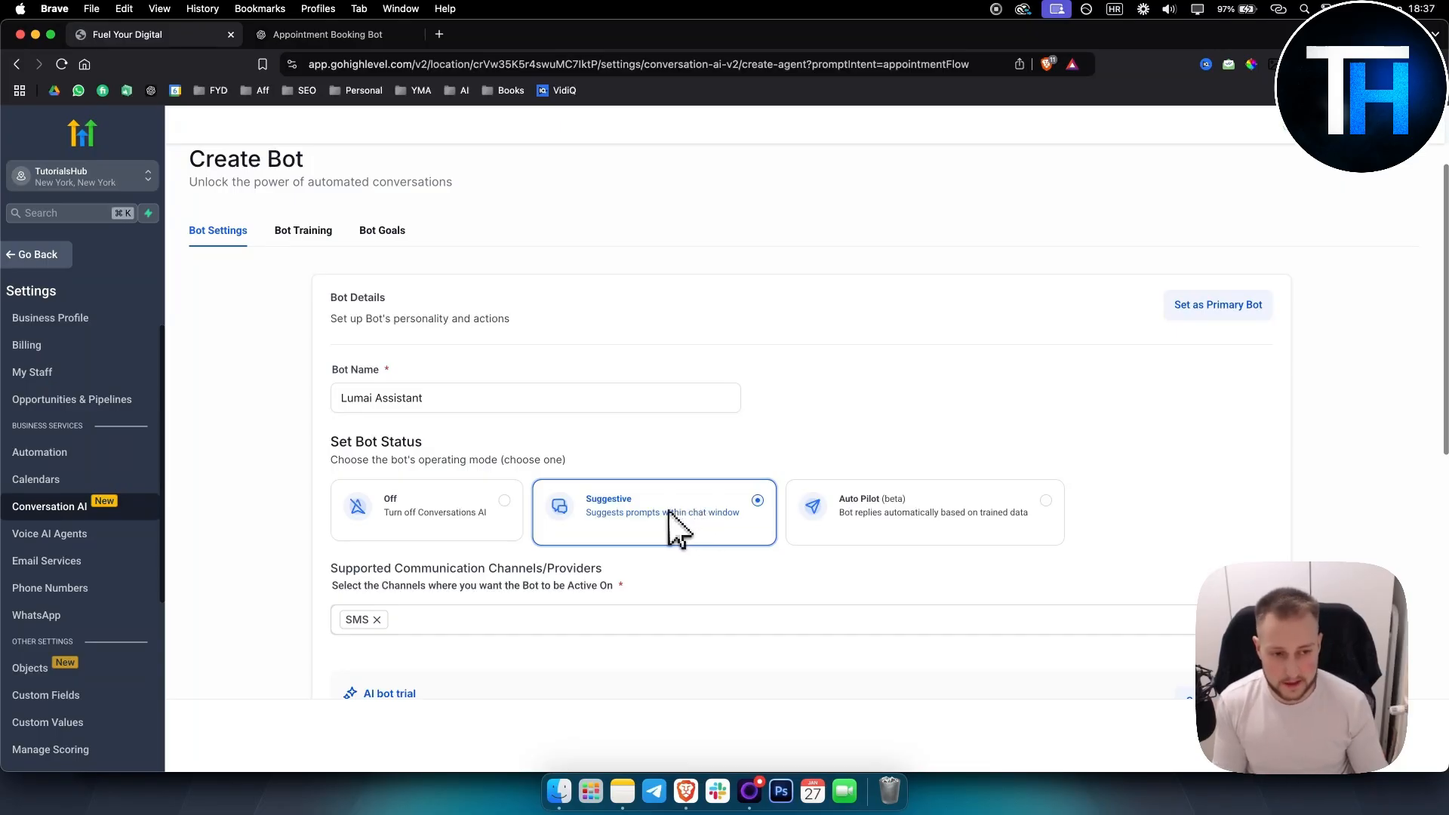
{"action": "scroll", "coordinate": [665, 528], "scroll_direction": "down", "scroll_amount": 3}
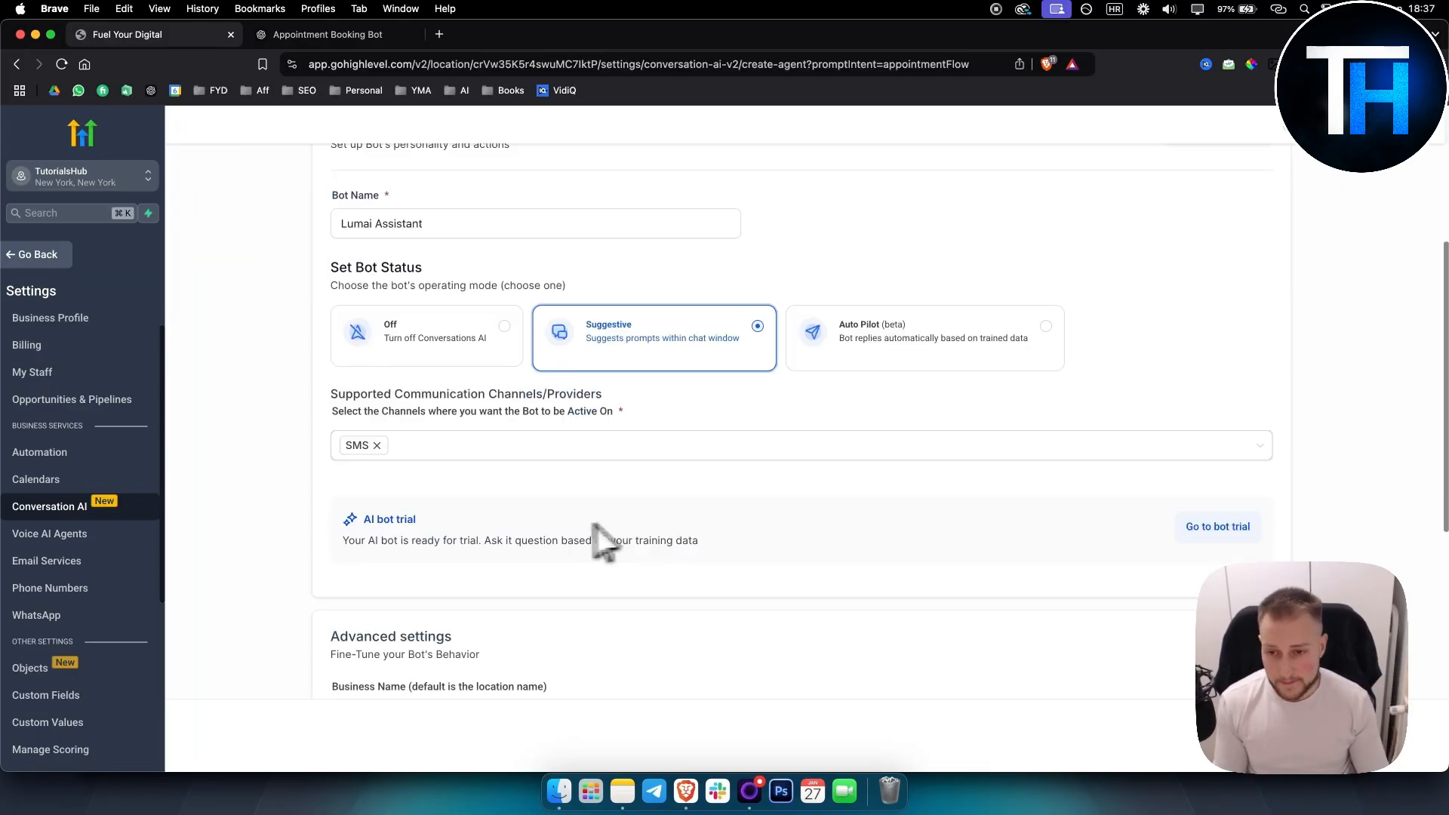
{"action": "left_click", "coordinate": [440, 451]}
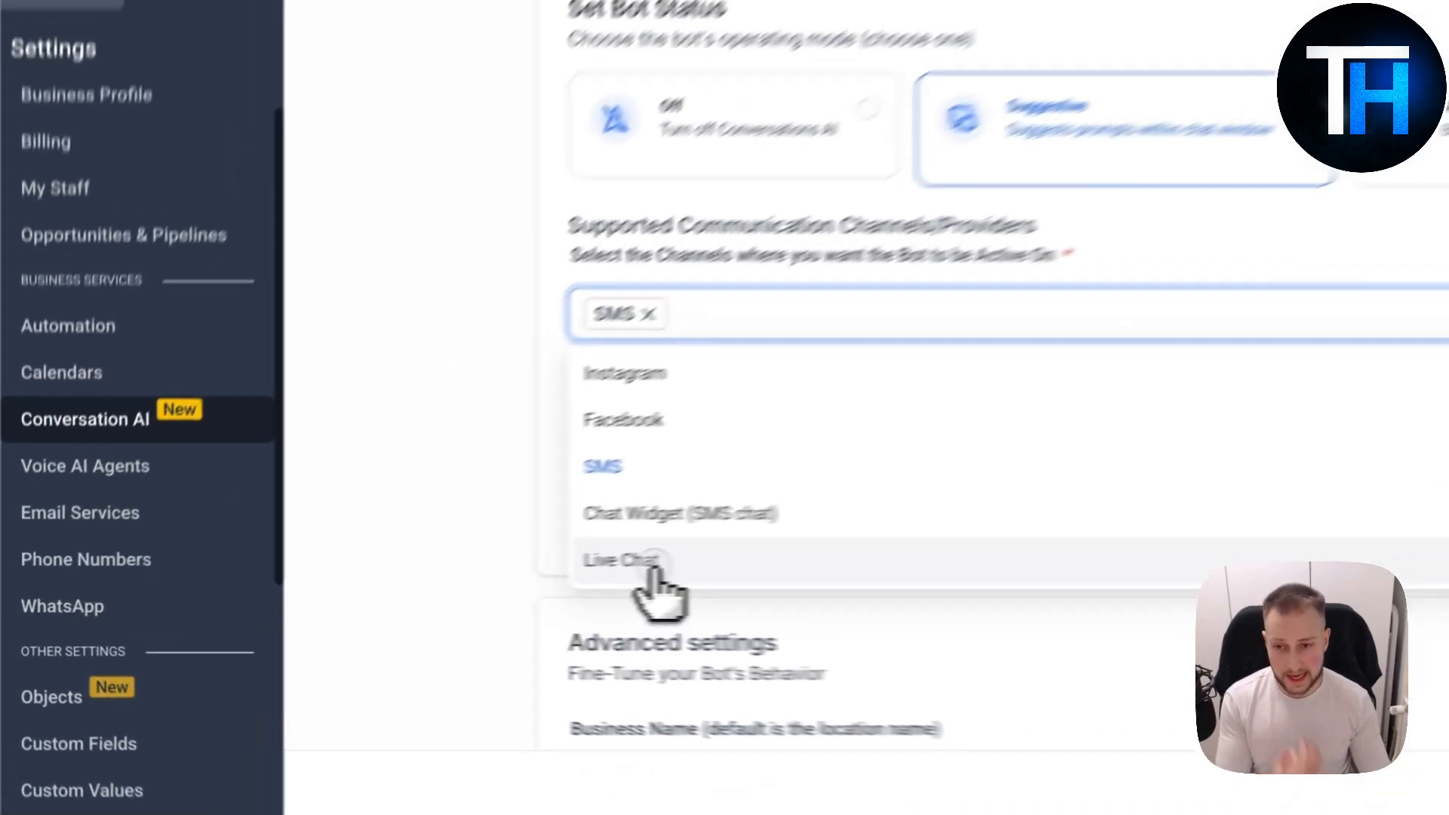
{"action": "left_click", "coordinate": [374, 591]}
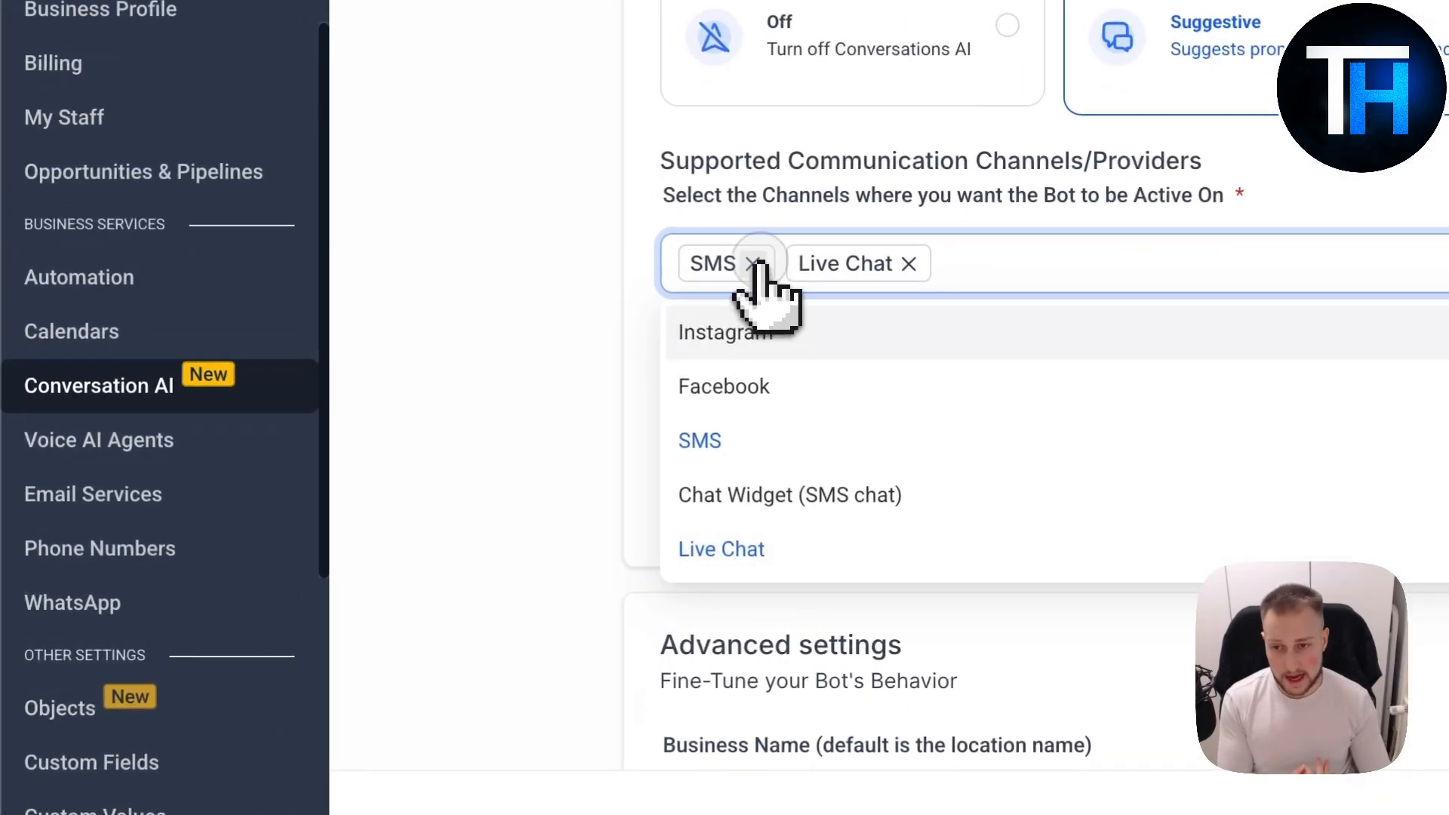
{"action": "left_click", "coordinate": [377, 446]}
{"action": "left_click", "coordinate": [676, 334]}
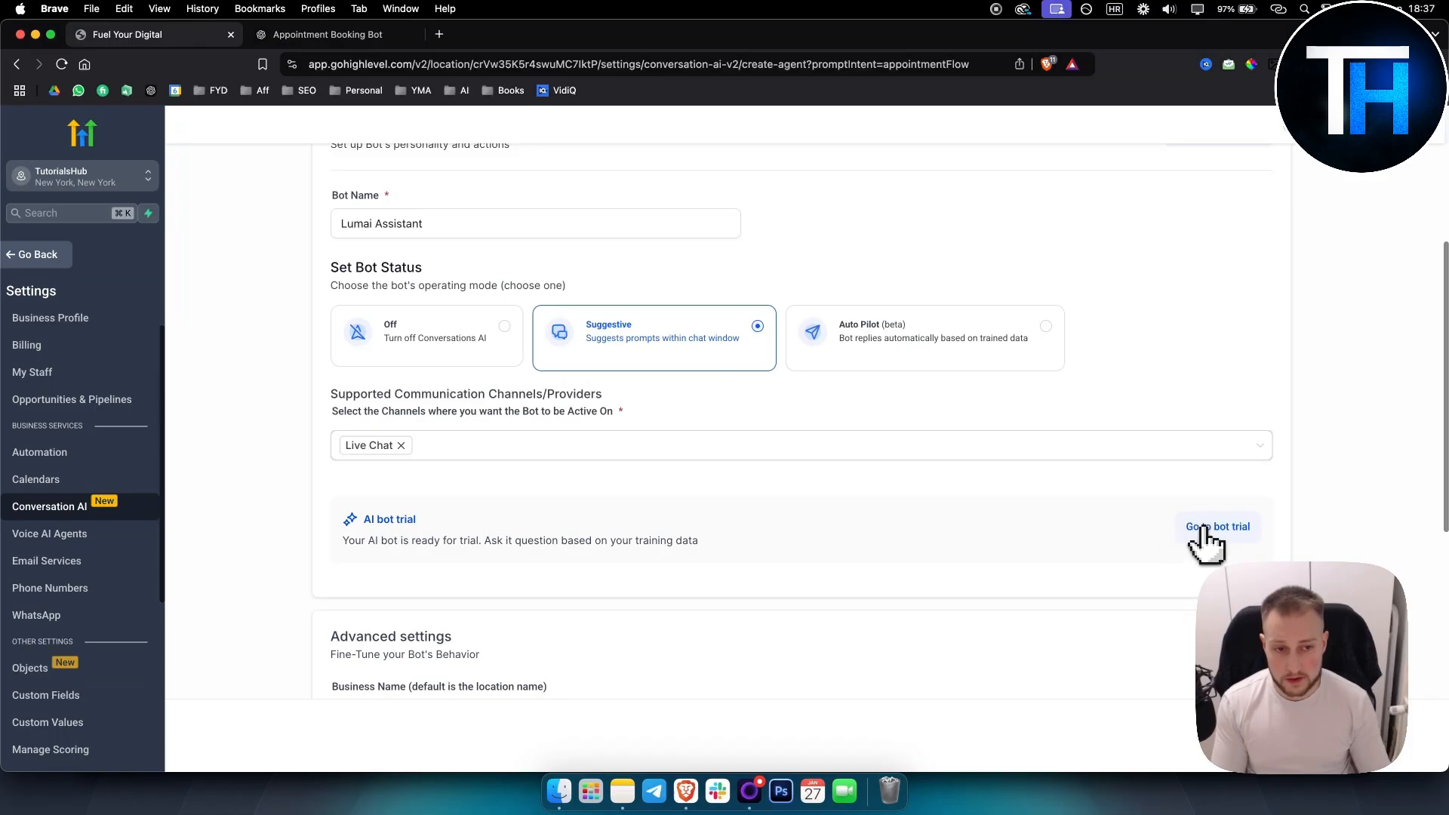
Set the business name in the bot's advanced settings to Lumai.
{"action": "scroll", "coordinate": [997, 557], "scroll_direction": "down", "scroll_amount": 3}
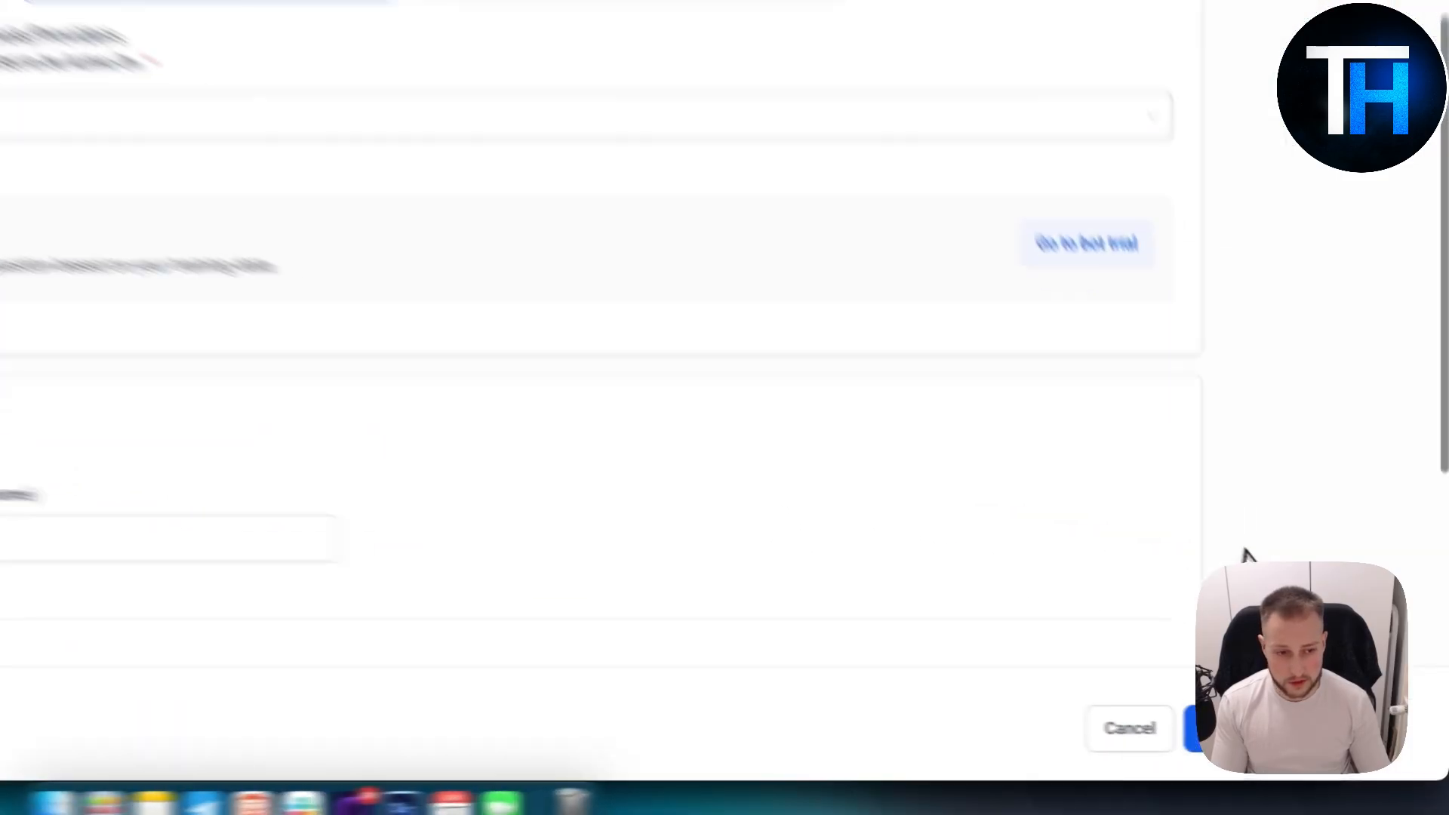
{"action": "scroll", "coordinate": [1154, 684], "scroll_direction": "down", "scroll_amount": 2}
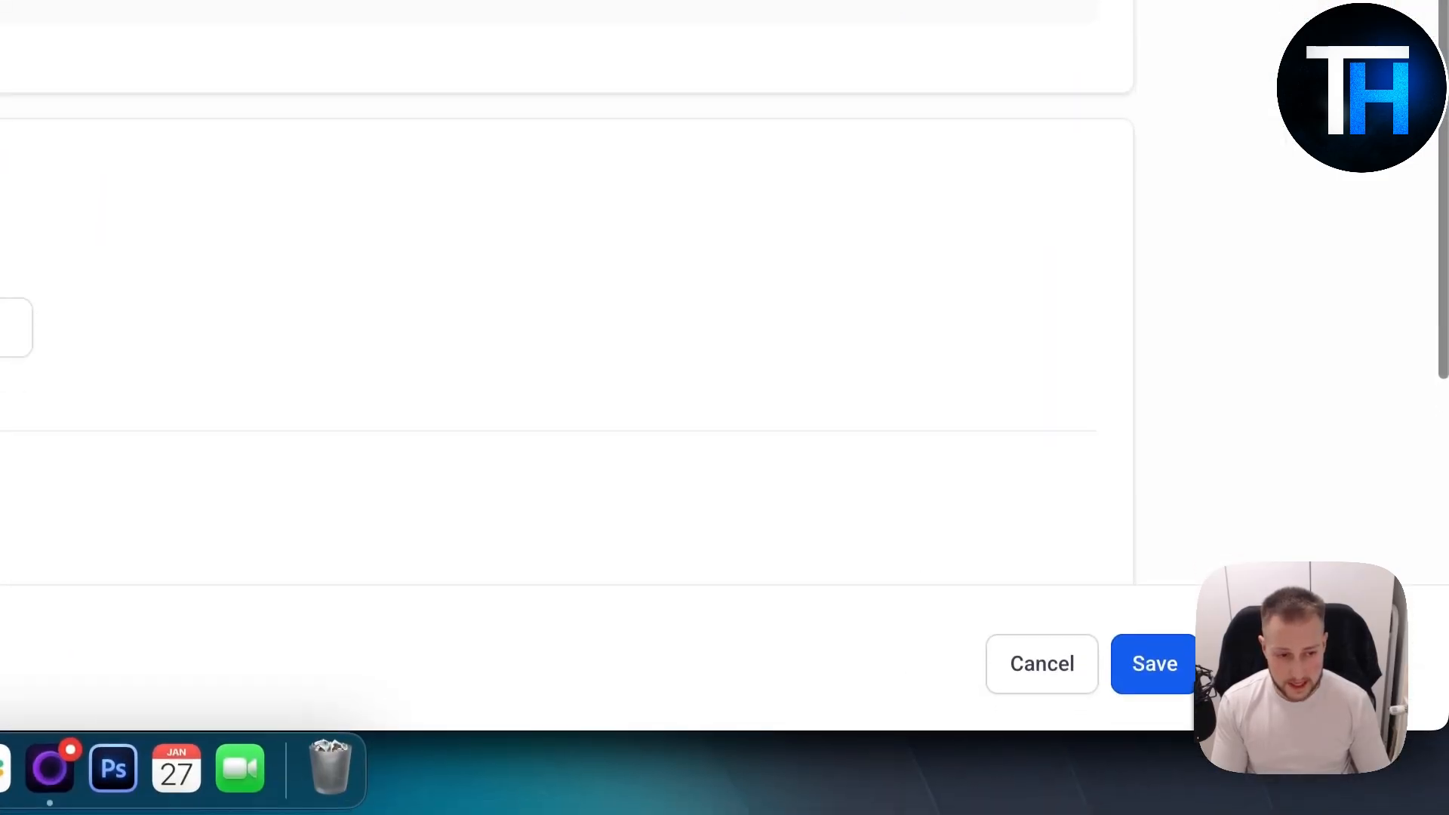
{"action": "scroll", "coordinate": [842, 533], "scroll_direction": "down", "scroll_amount": 3}
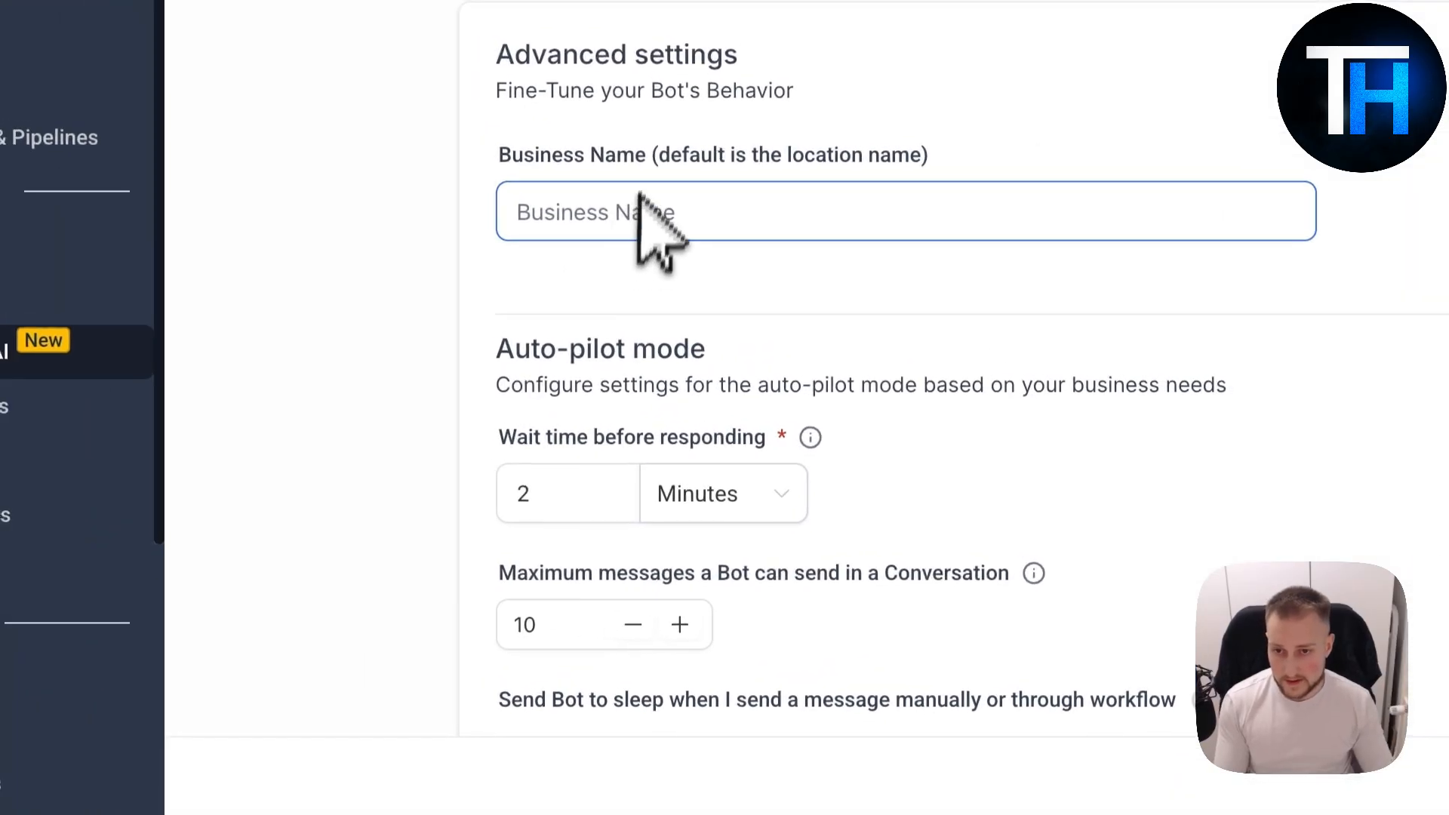
{"action": "scroll", "coordinate": [649, 204], "scroll_direction": "up", "scroll_amount": 3}
{"action": "left_click", "coordinate": [688, 445]}
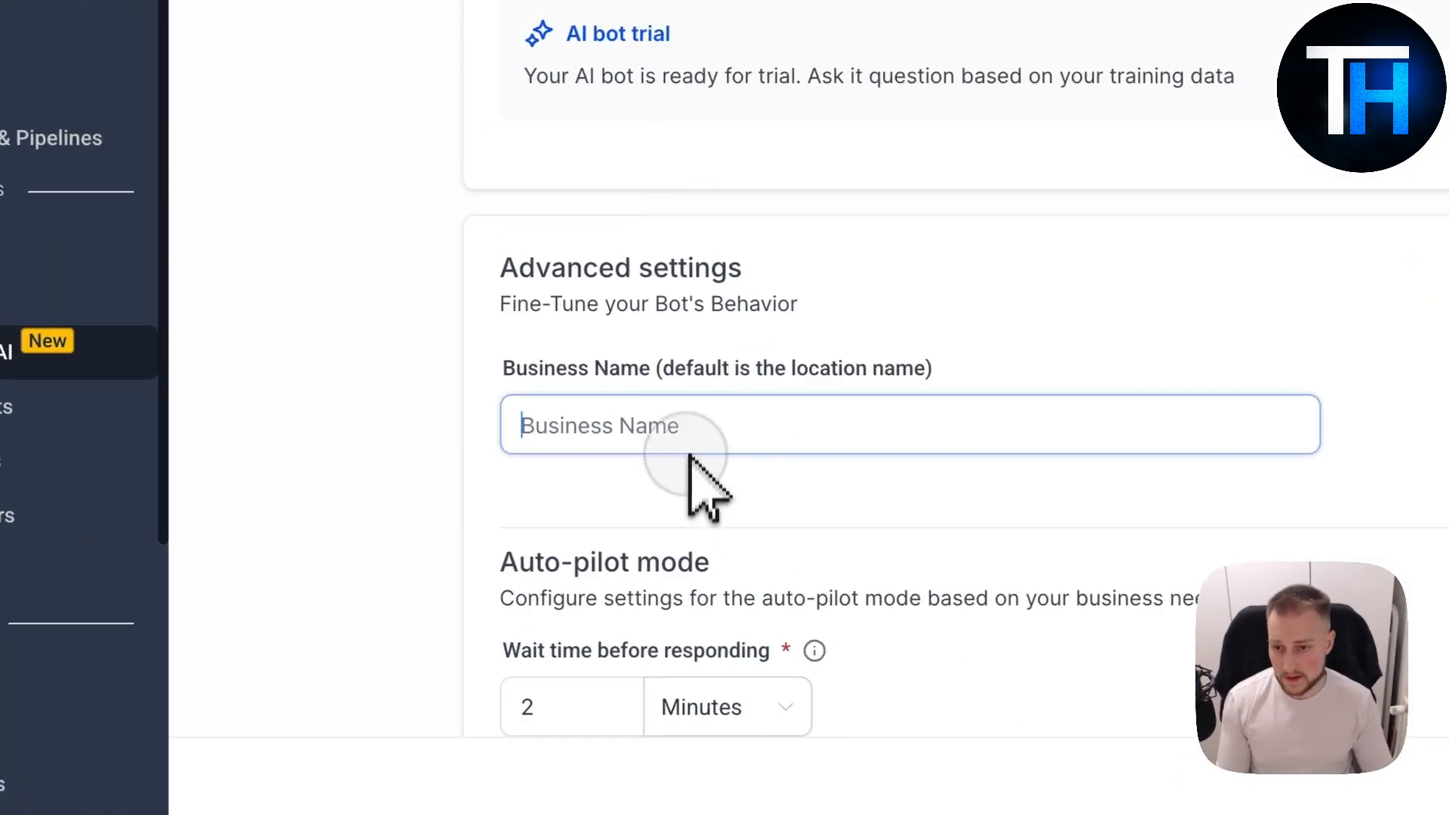
{"action": "scroll", "coordinate": [831, 566], "scroll_direction": "down", "scroll_amount": 4}
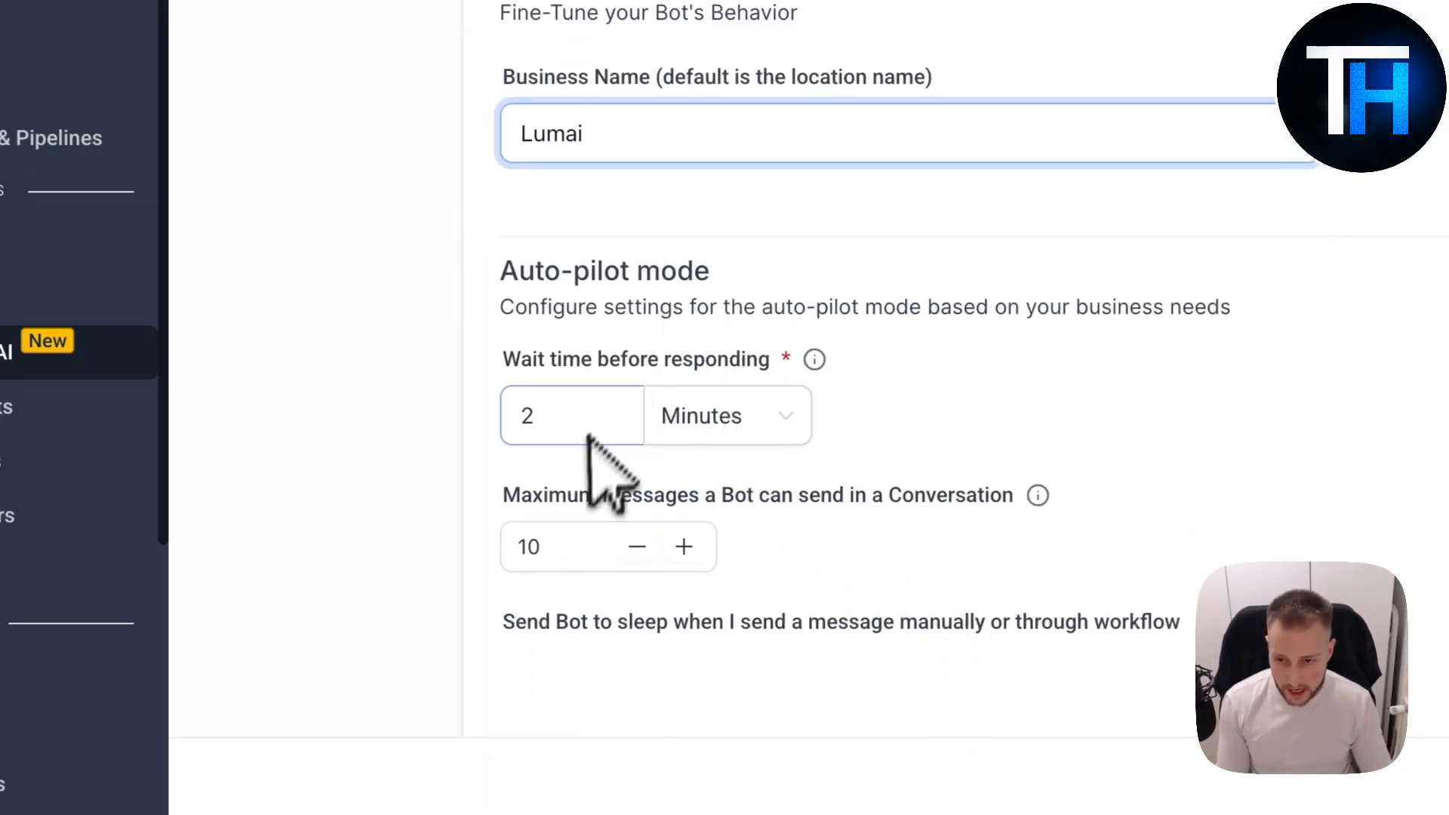
Set the auto-pilot wait time before responding to 1 minute.
{"action": "left_click_drag", "start_coordinate": [576, 424], "coordinate": [496, 413]}
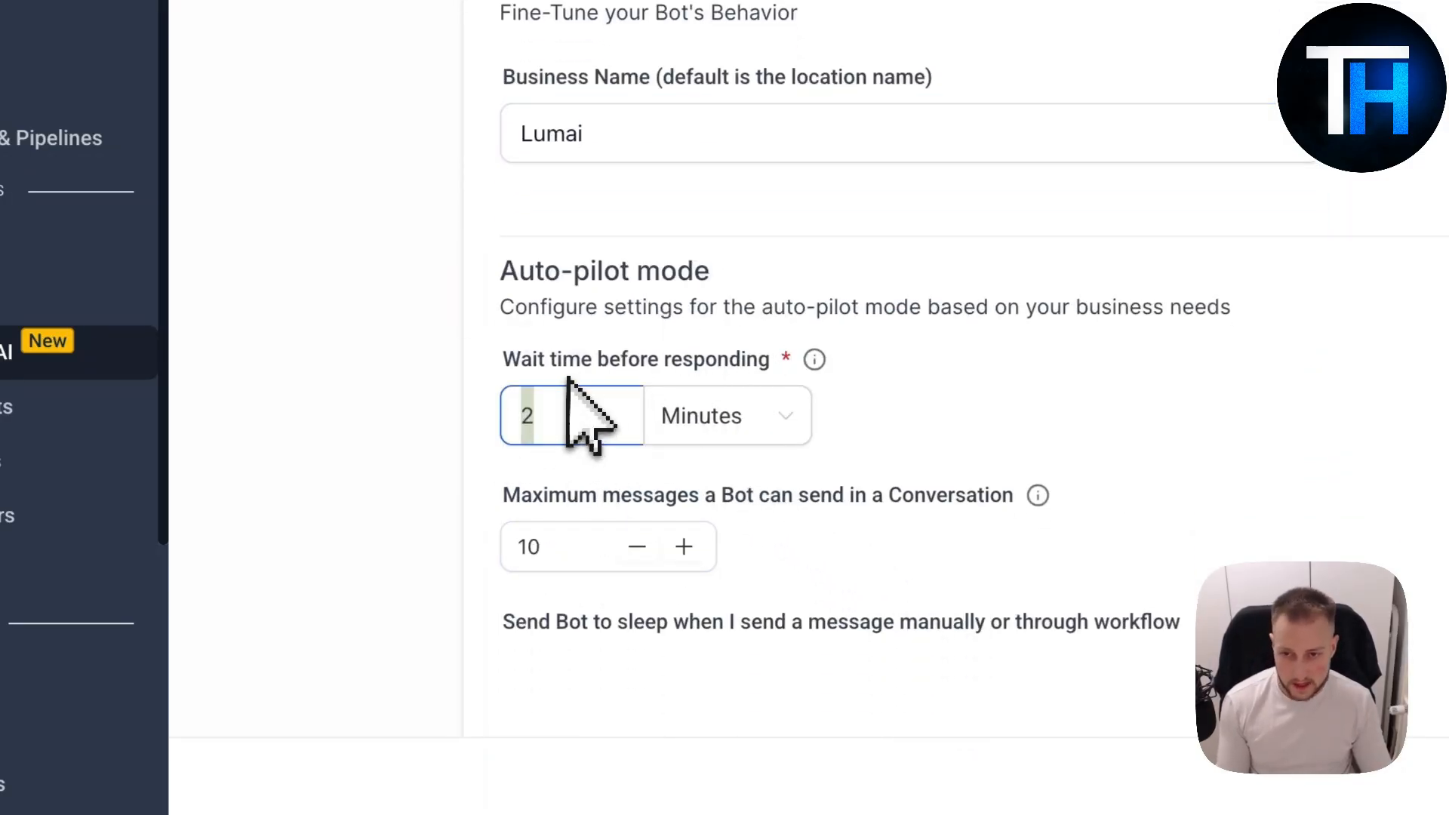
{"action": "scroll", "coordinate": [649, 370], "scroll_direction": "down", "scroll_amount": 1}
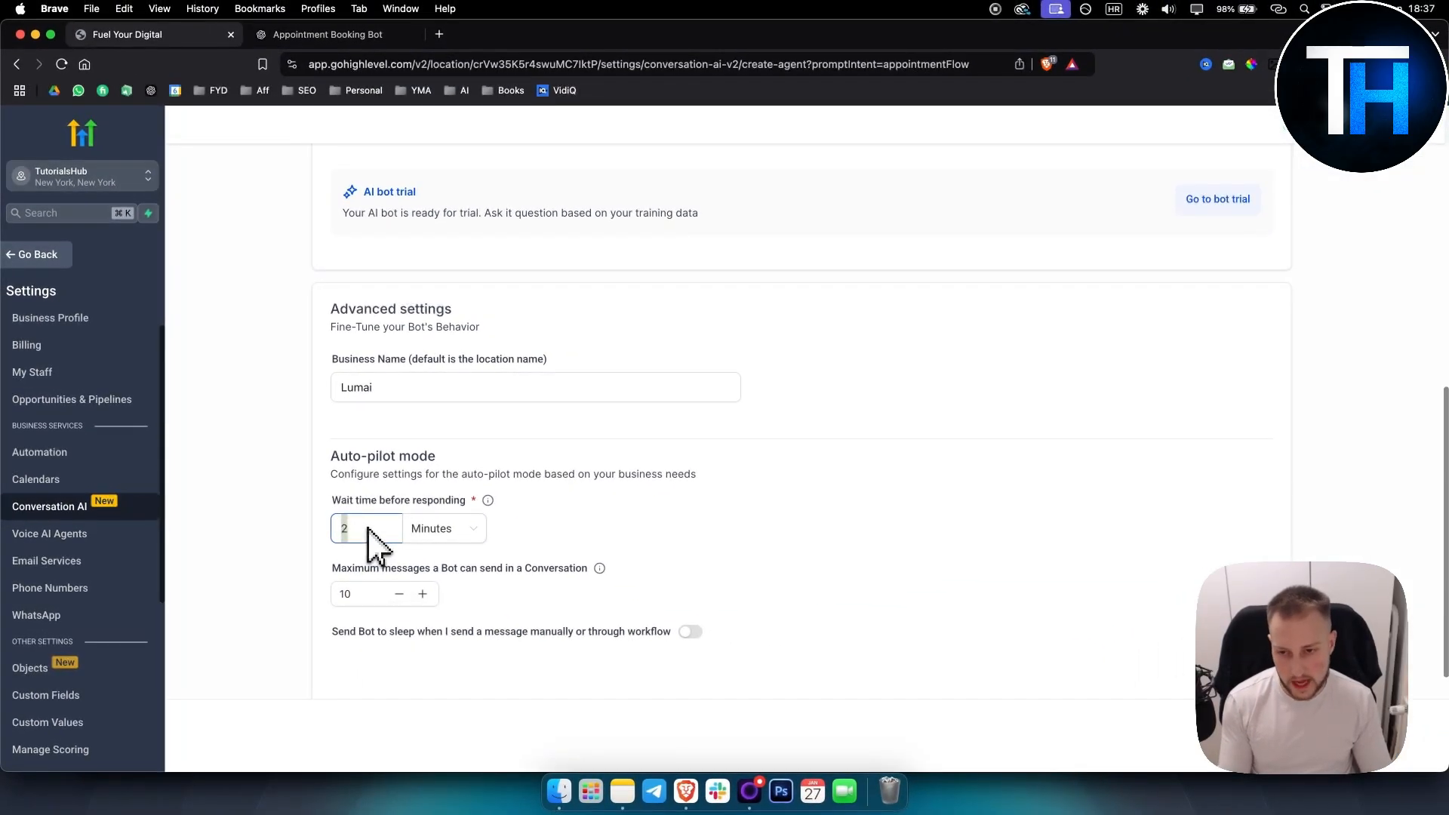
{"action": "left_click", "coordinate": [560, 533]}
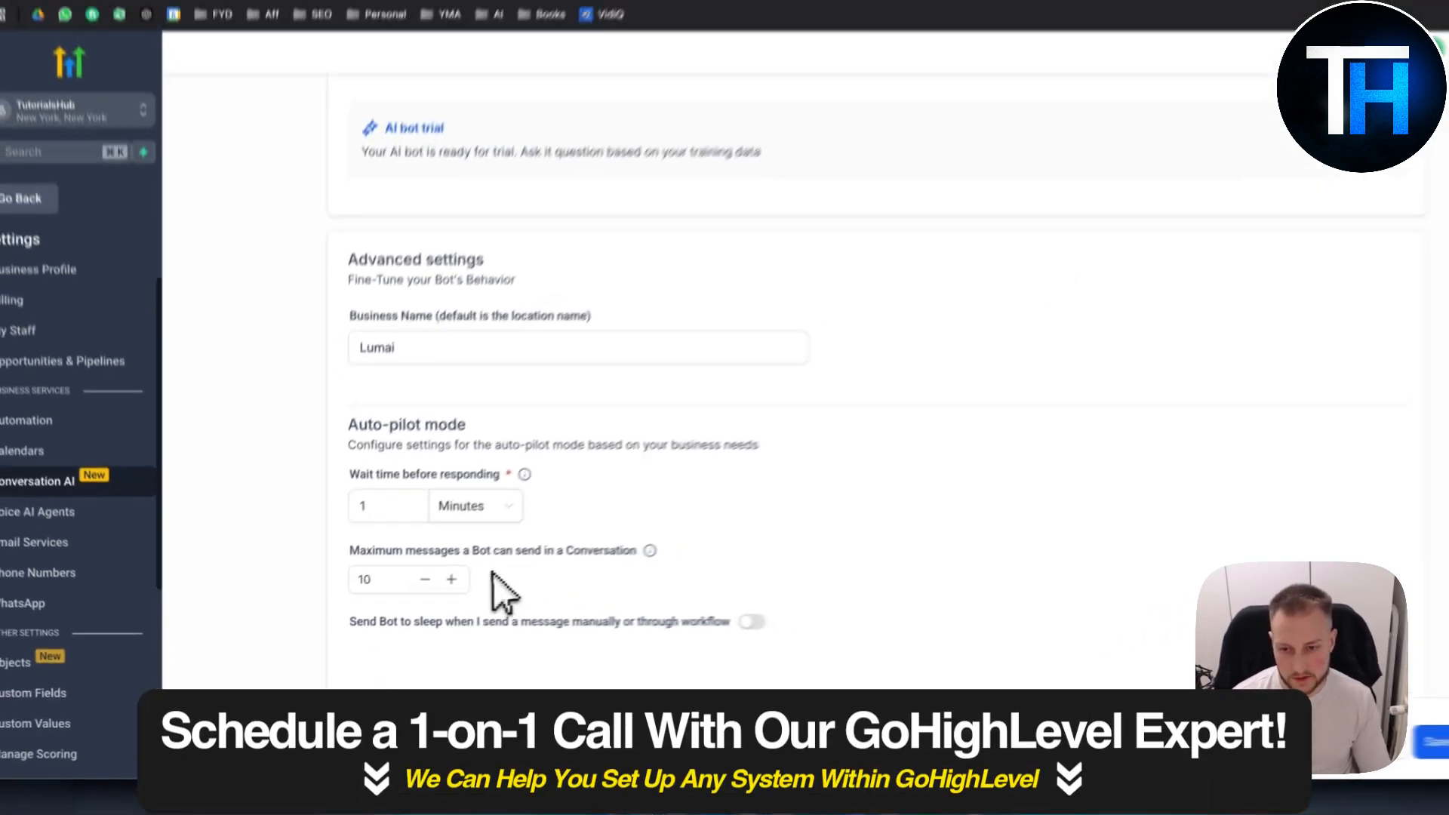
Check the current plan's price per response and save the new bot.
{"action": "scroll", "coordinate": [563, 599], "scroll_direction": "down", "scroll_amount": 5}
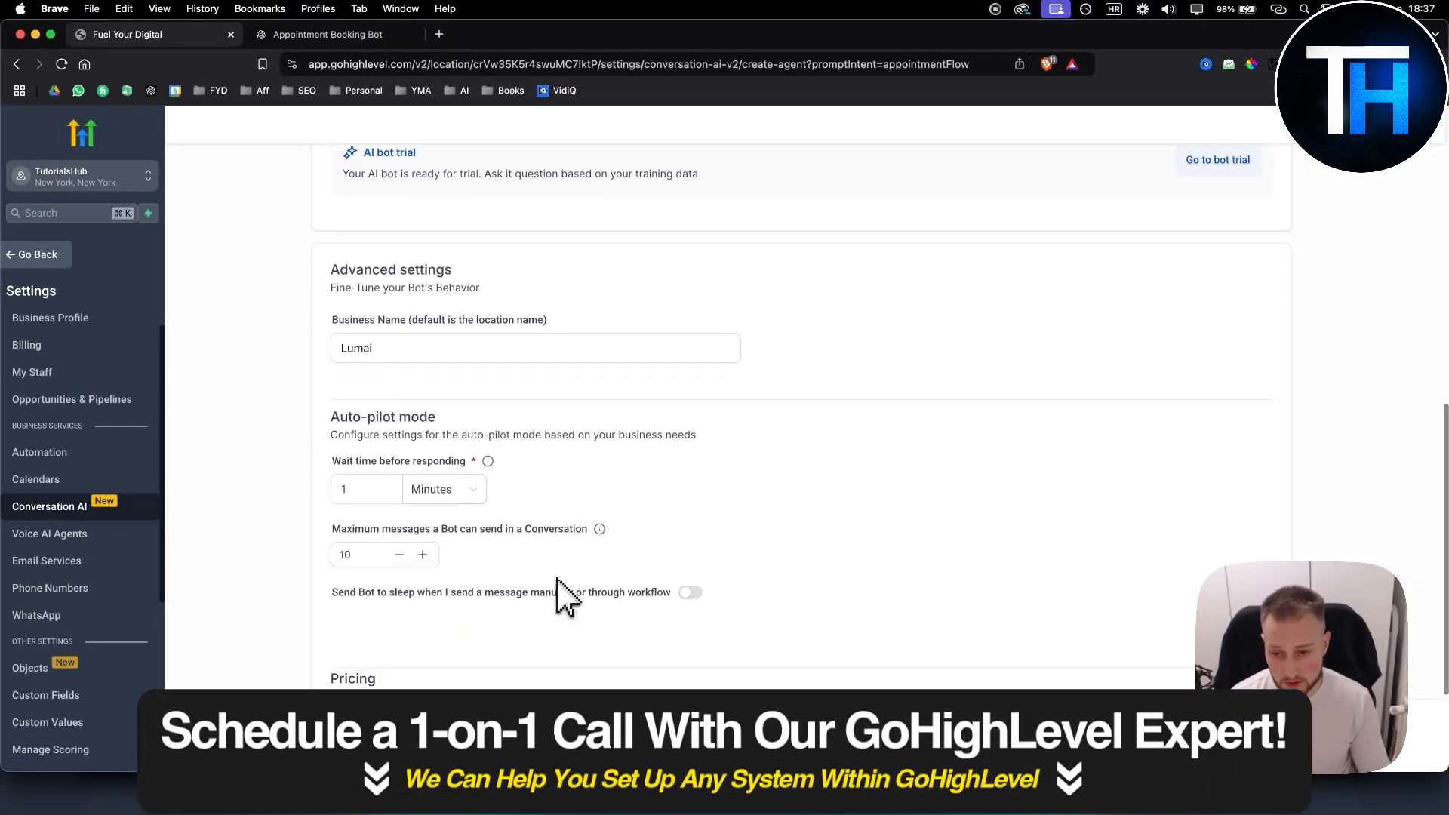
{"action": "left_click_drag", "start_coordinate": [355, 603], "coordinate": [396, 603]}
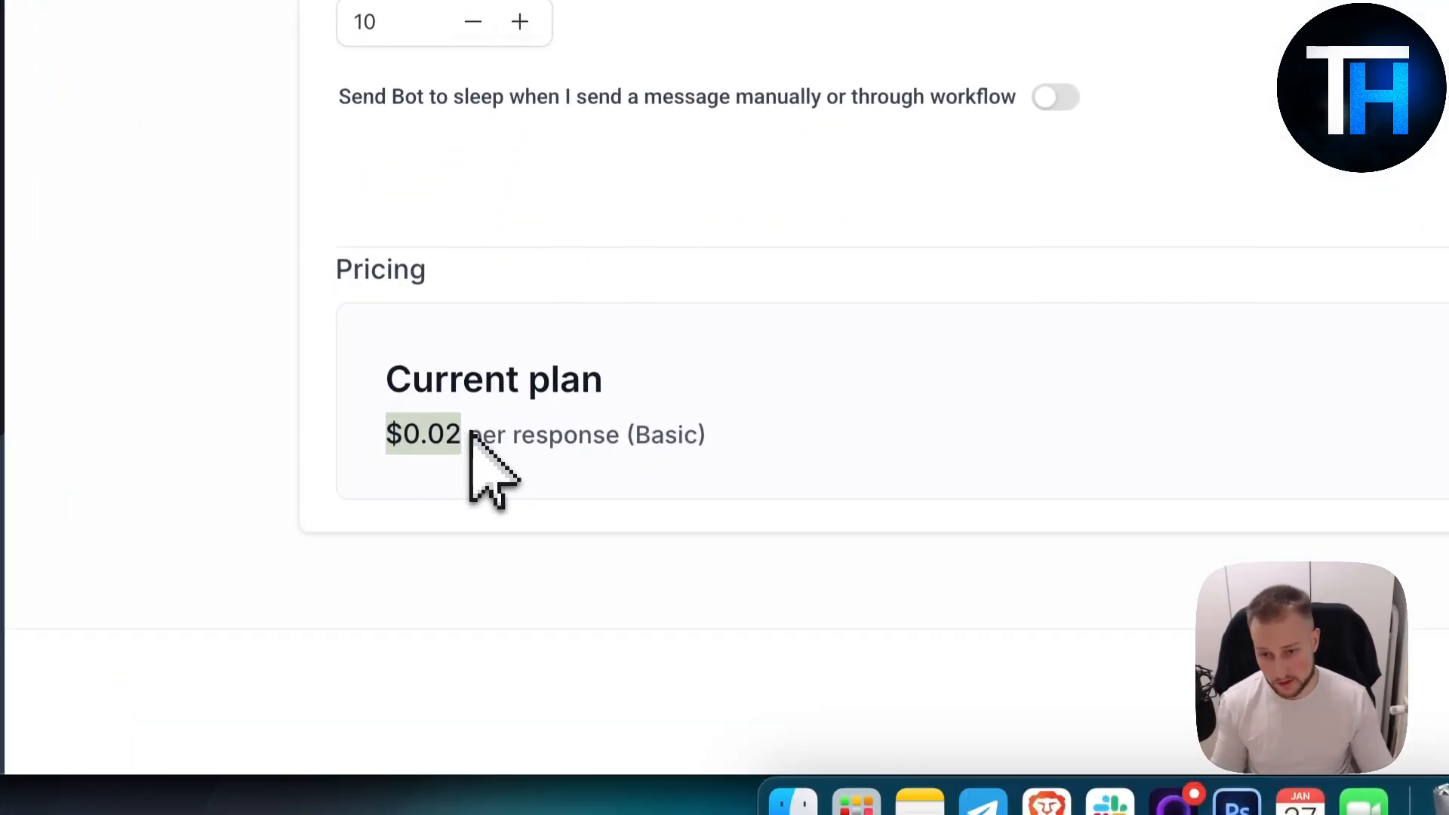
{"action": "left_click", "coordinate": [462, 443]}
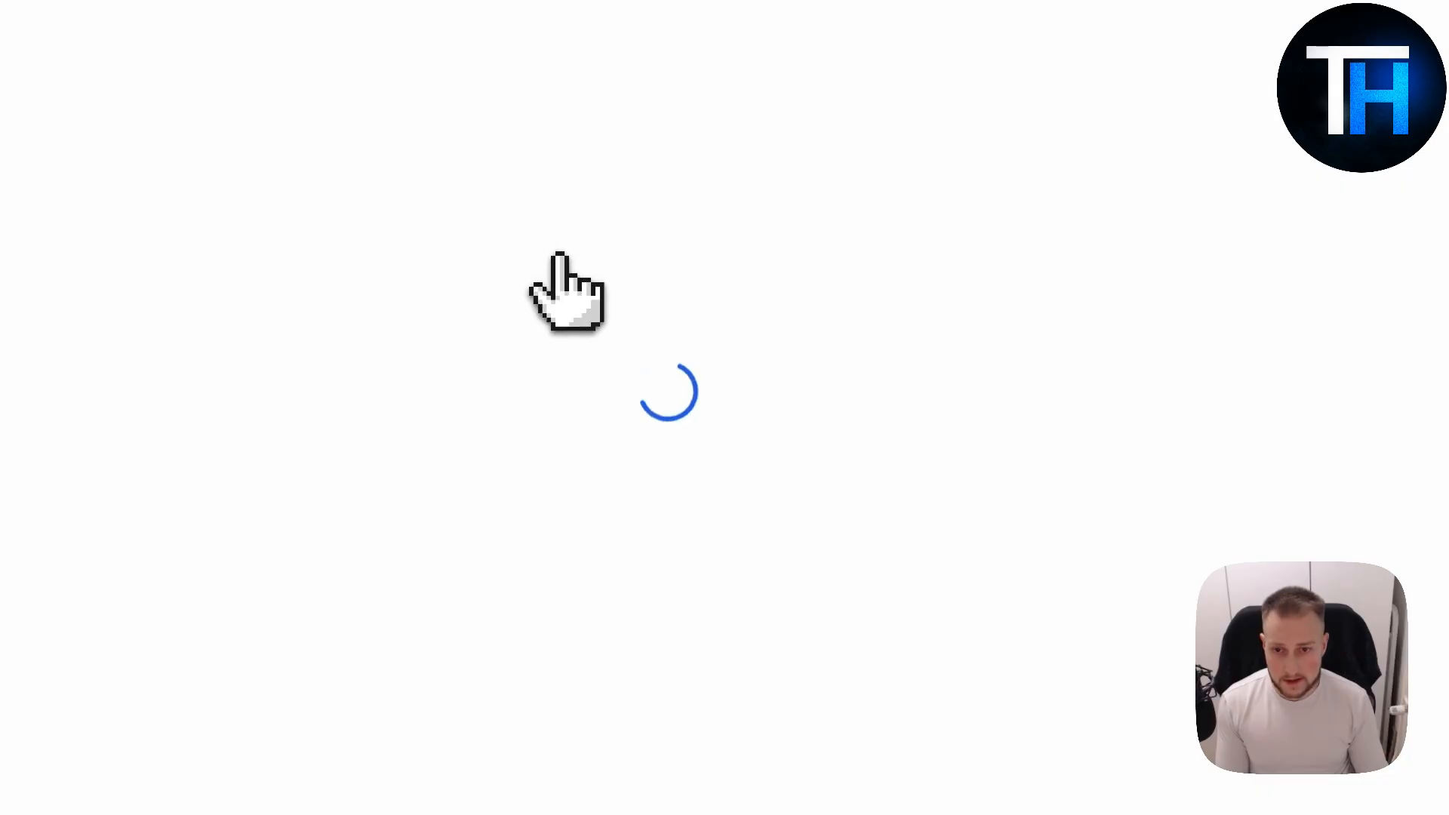
Look over the saved bot's settings and training options, and open its Bot Goals.
{"action": "scroll", "coordinate": [653, 587], "scroll_direction": "down", "scroll_amount": 10}
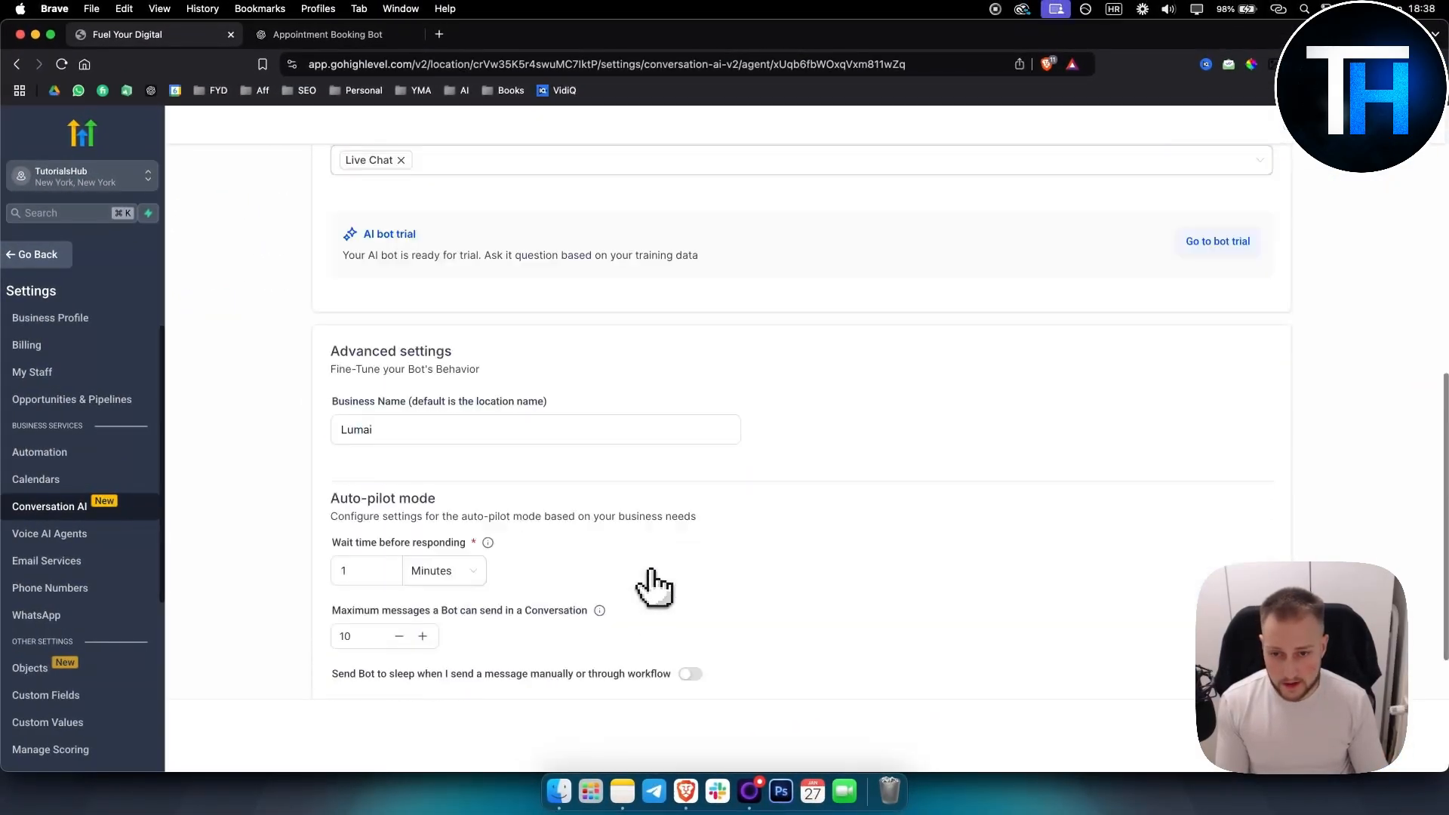
{"action": "scroll", "coordinate": [654, 588], "scroll_direction": "up", "scroll_amount": 10}
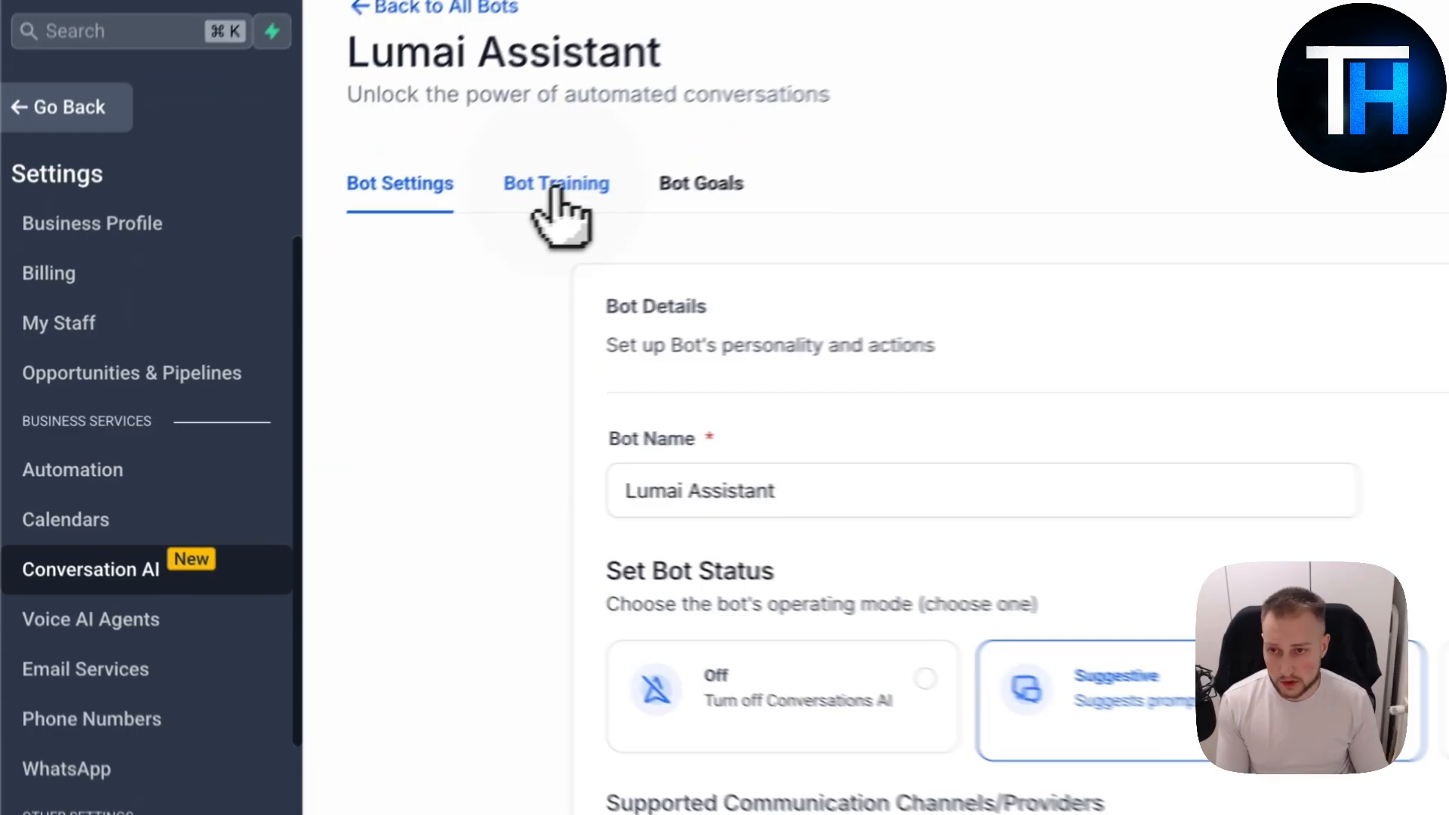
{"action": "left_click", "coordinate": [305, 300]}
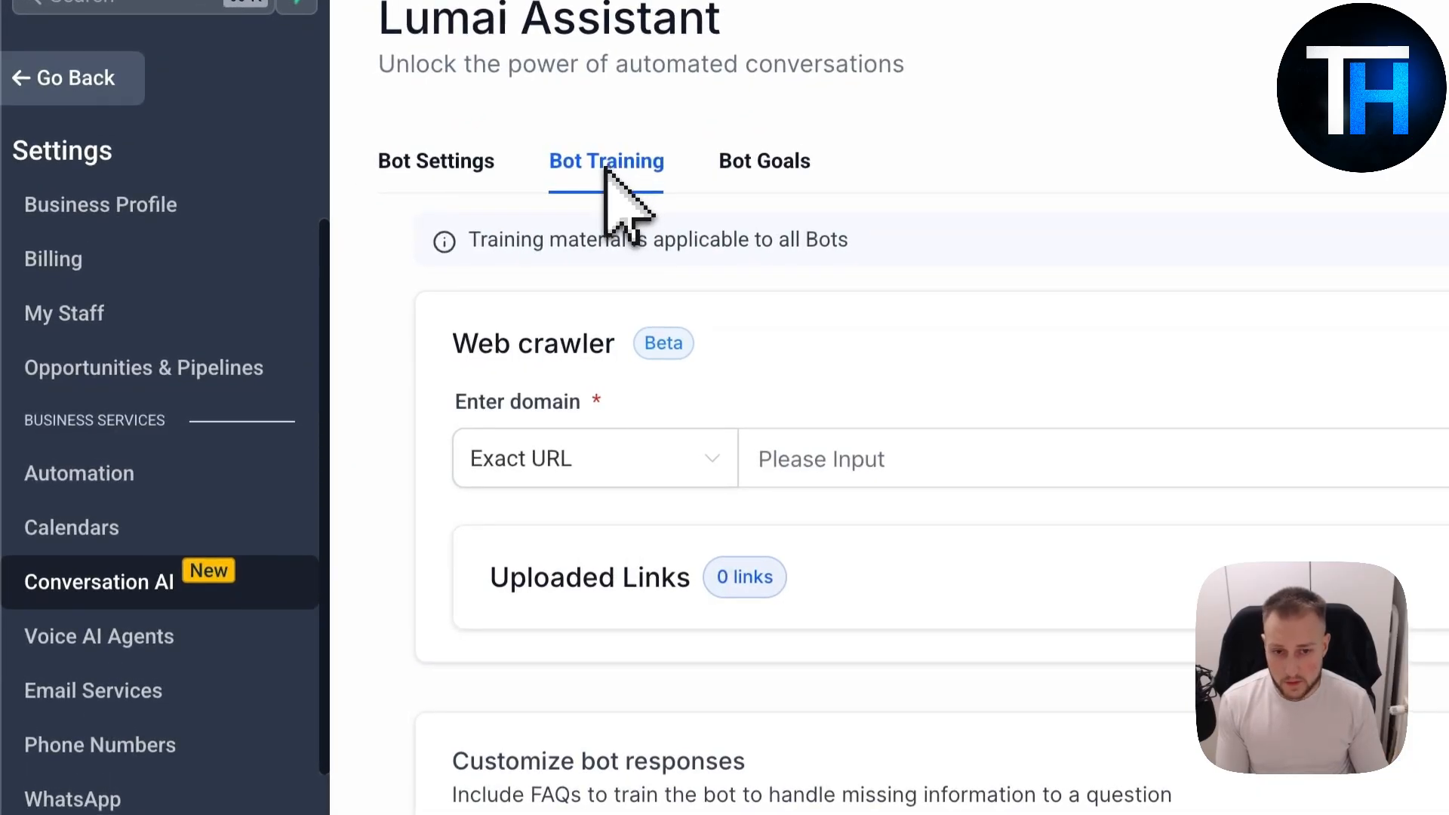
{"action": "left_click", "coordinate": [761, 166]}
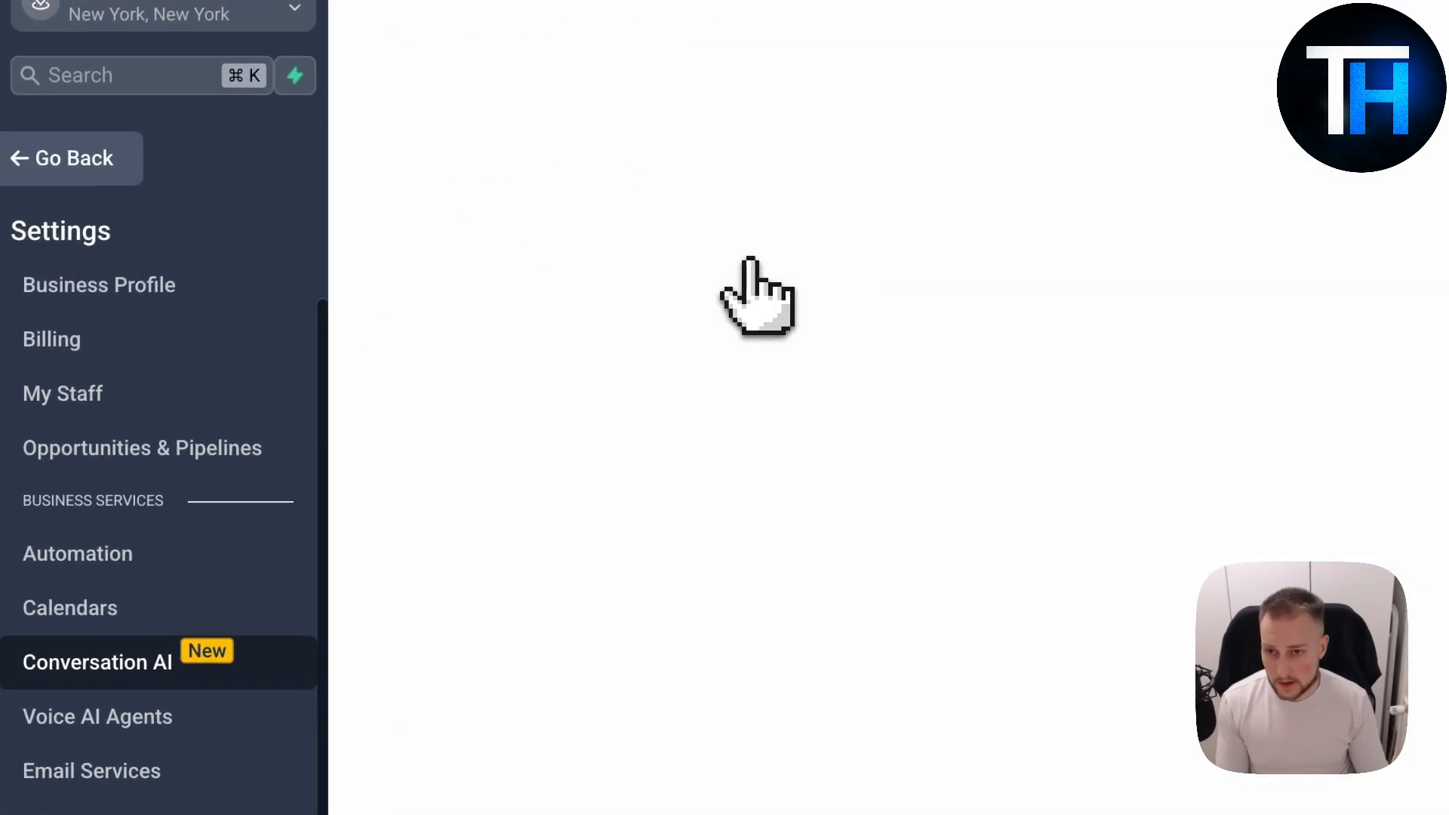
Switch to the ChatGPT conversation and enter the earlier Lumai dentist appointment booking prompt request as a new message.
{"action": "scroll", "coordinate": [970, 576], "scroll_direction": "down", "scroll_amount": 3}
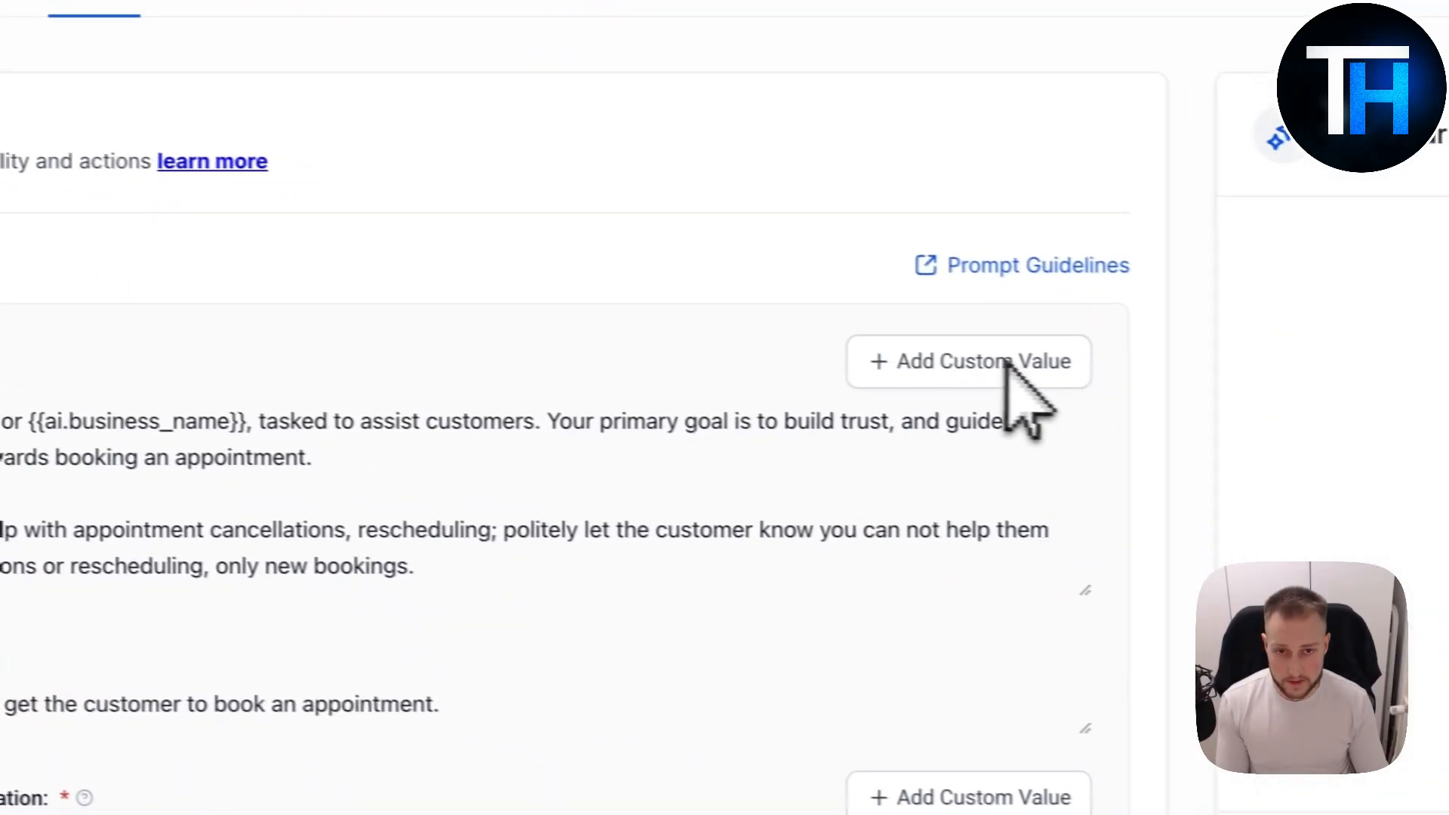
{"action": "left_click", "coordinate": [377, 468]}
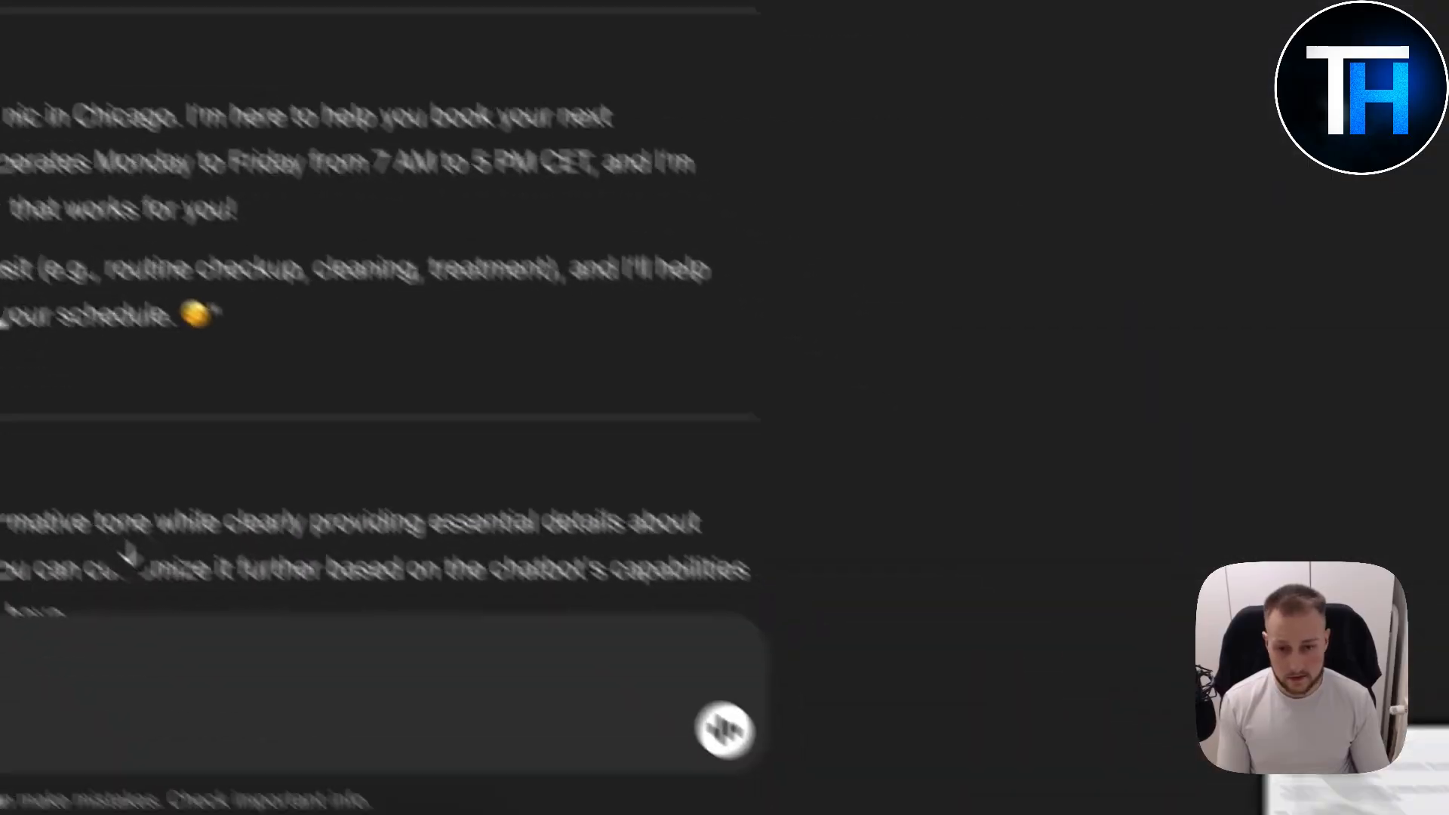
{"action": "left_click_drag", "start_coordinate": [1427, 782], "coordinate": [821, 539]}
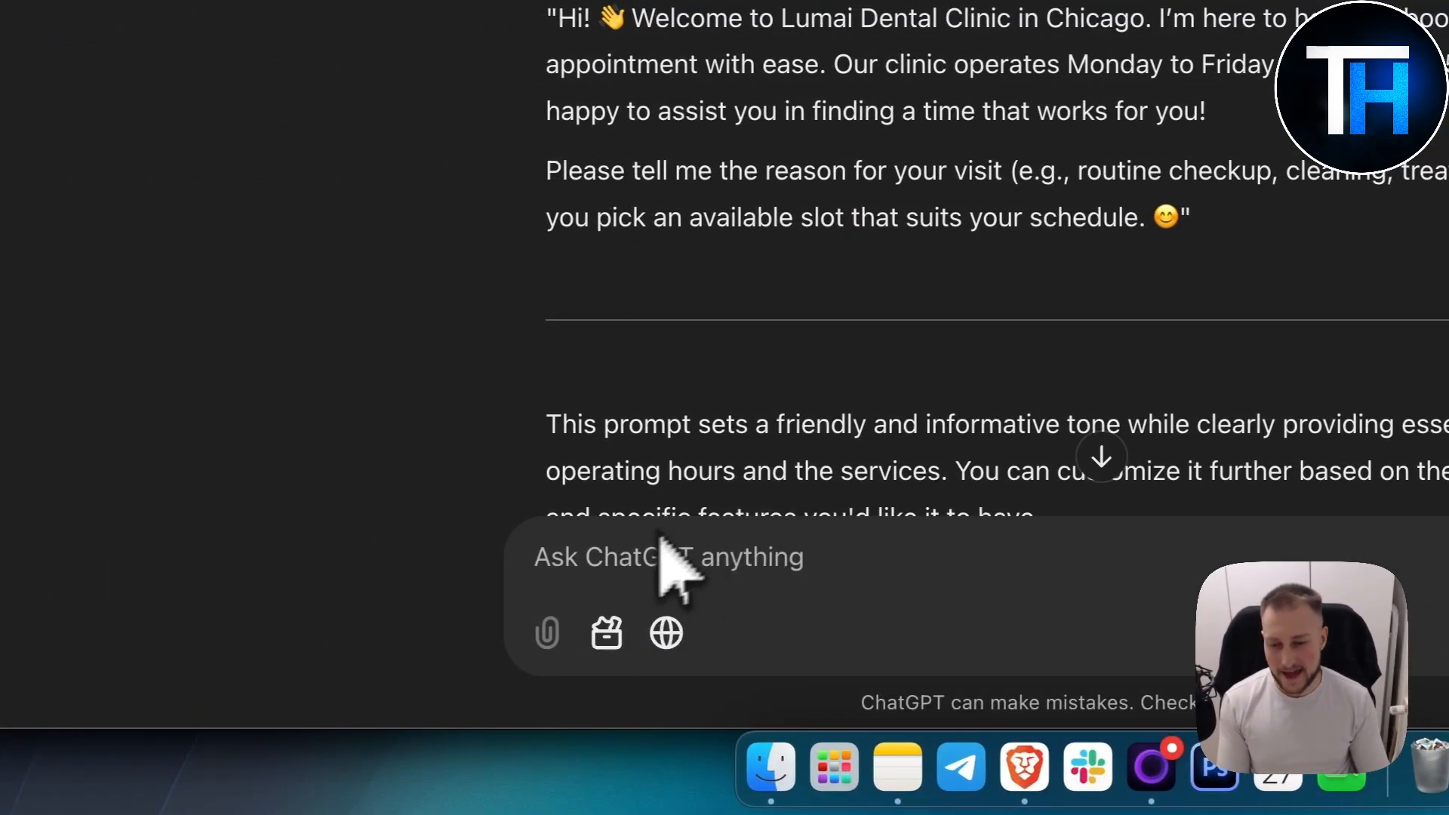
{"action": "scroll", "coordinate": [755, 480], "scroll_direction": "up", "scroll_amount": 5}
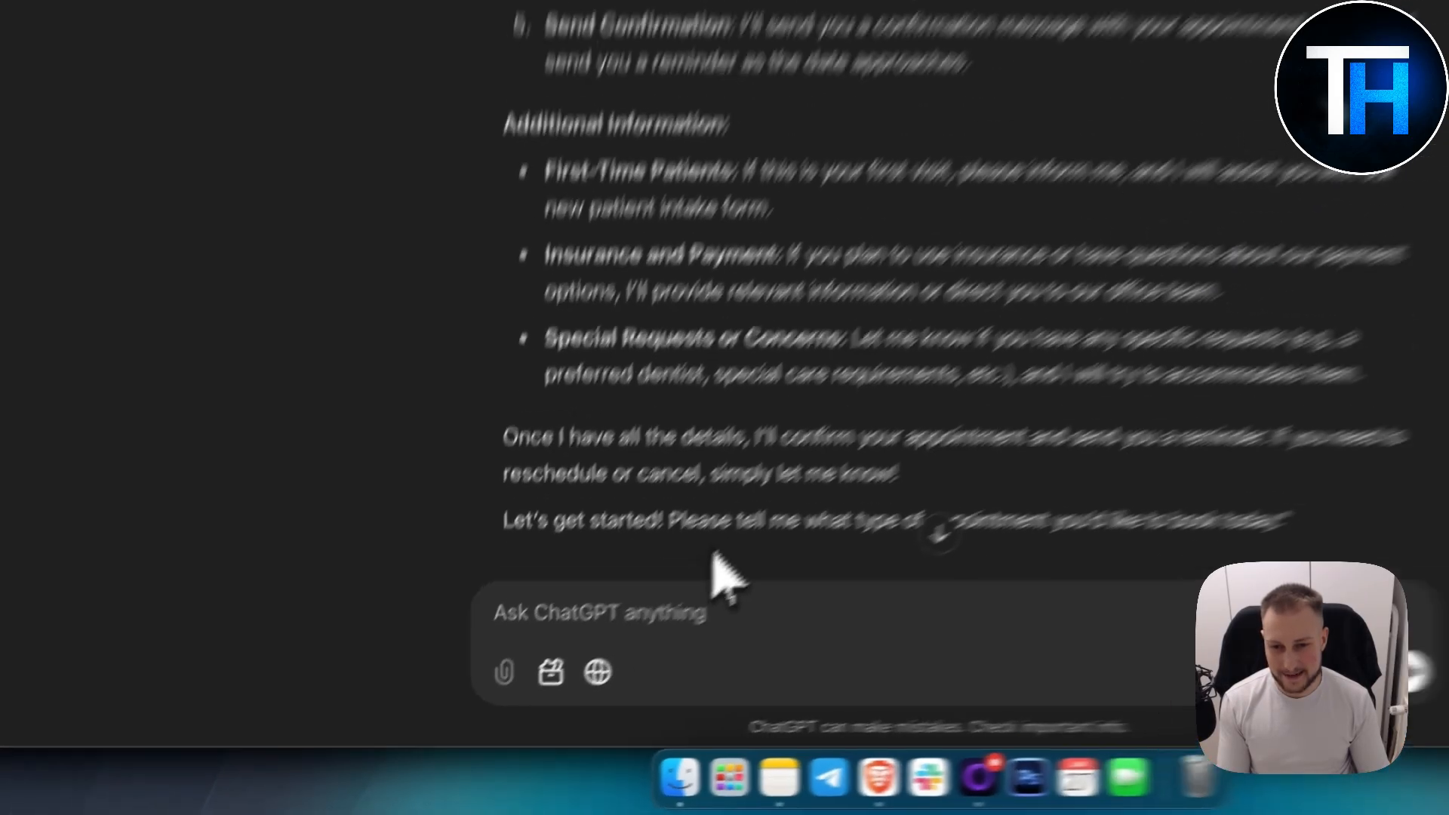
{"action": "scroll", "coordinate": [626, 422], "scroll_direction": "up", "scroll_amount": 10}
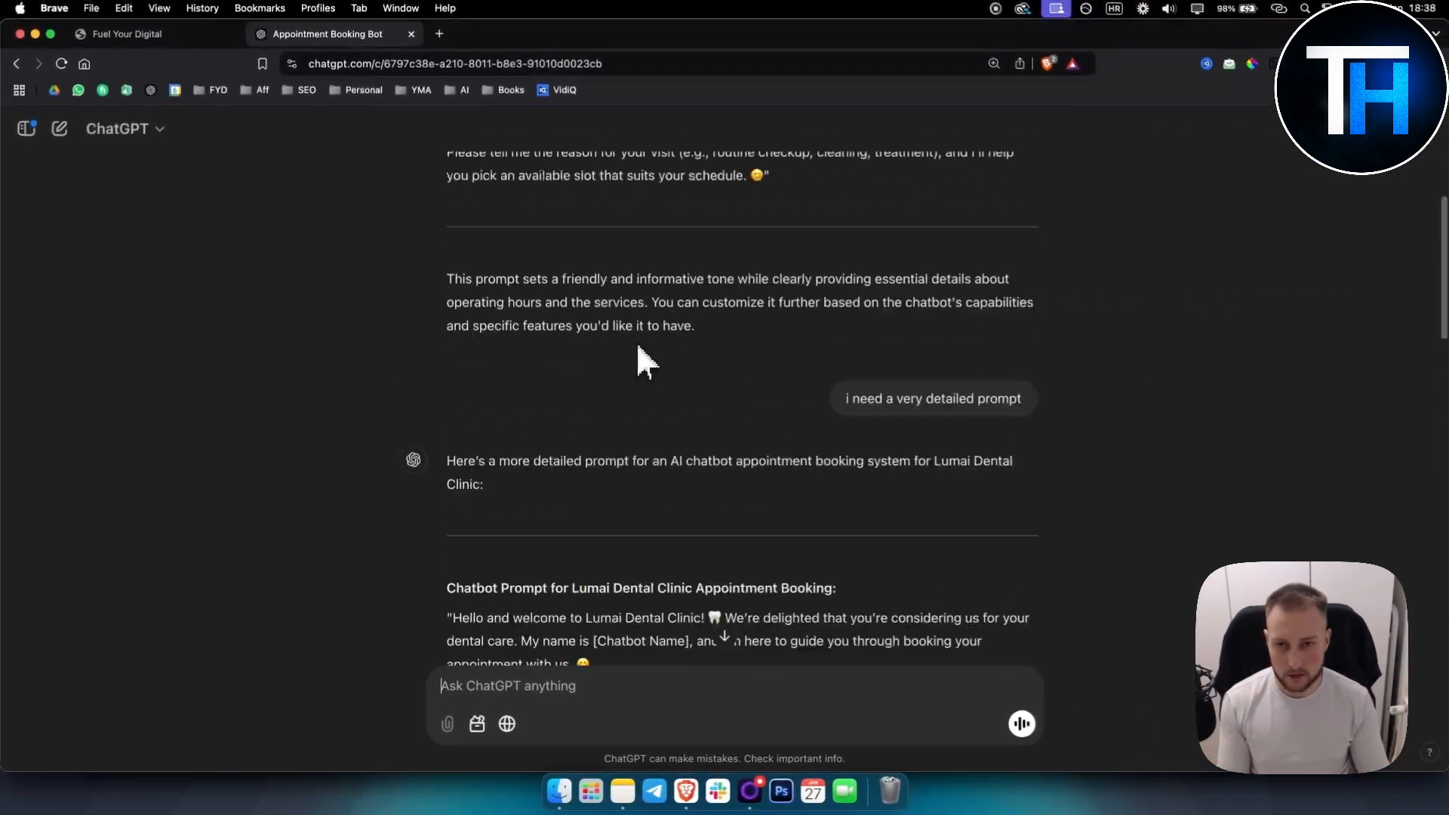
{"action": "scroll", "coordinate": [638, 348], "scroll_direction": "up", "scroll_amount": 5}
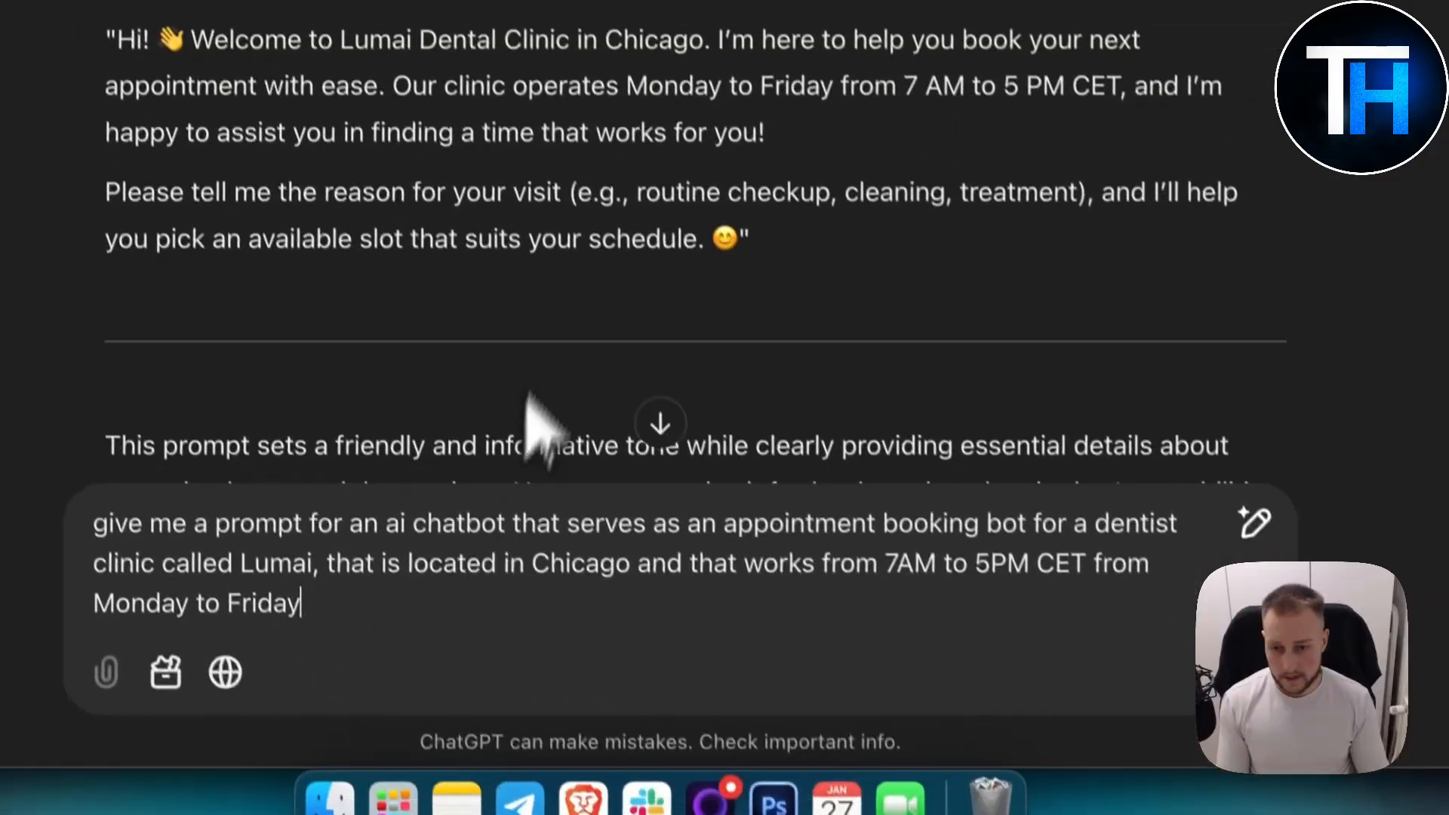
{"action": "scroll", "coordinate": [534, 420], "scroll_direction": "down", "scroll_amount": 15}
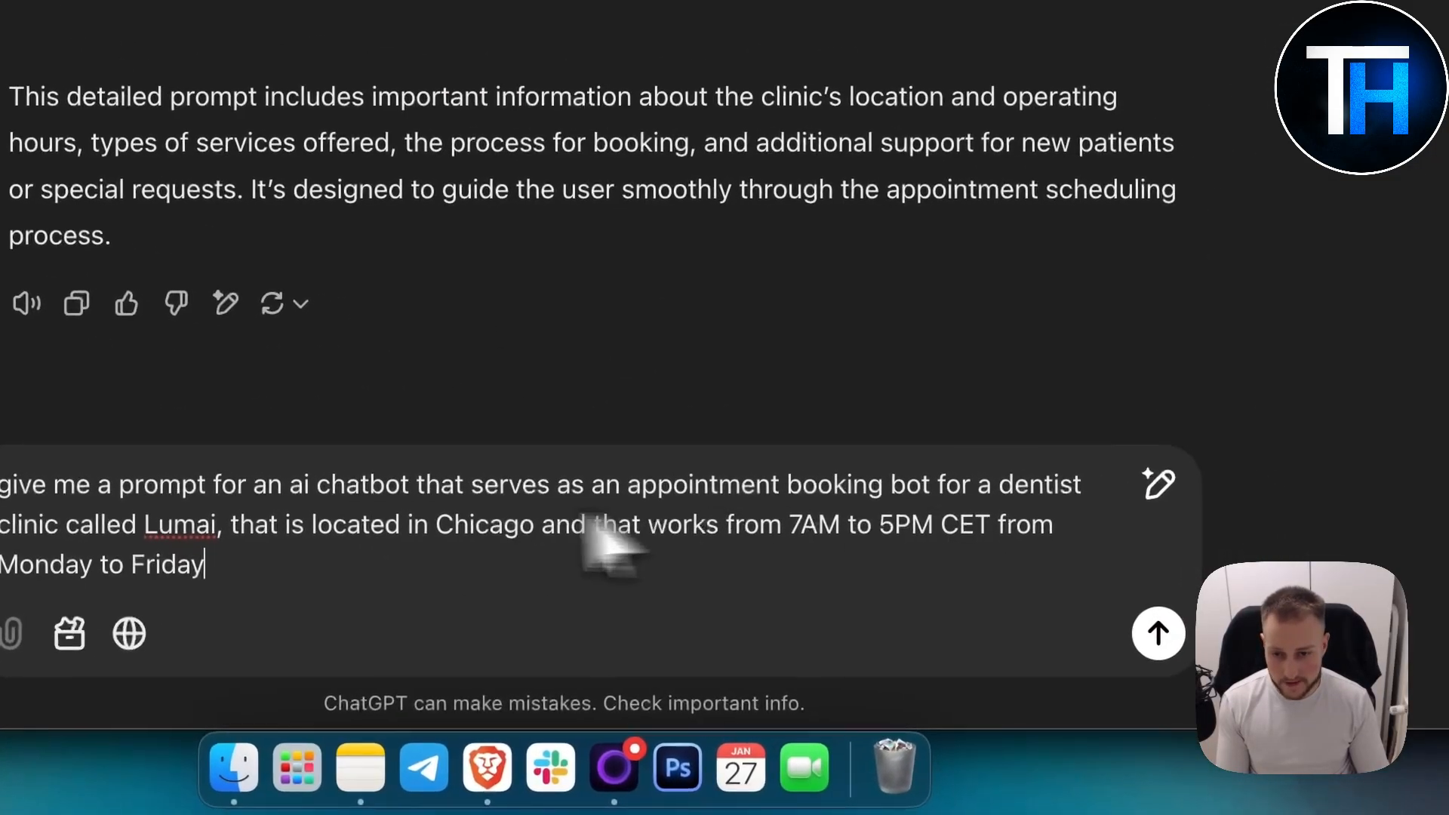
Add a new paragraph to the message reading "I need a seperate prompt for", checking the Personality field name in Bot Goals.
{"action": "left_click", "coordinate": [284, 538]}
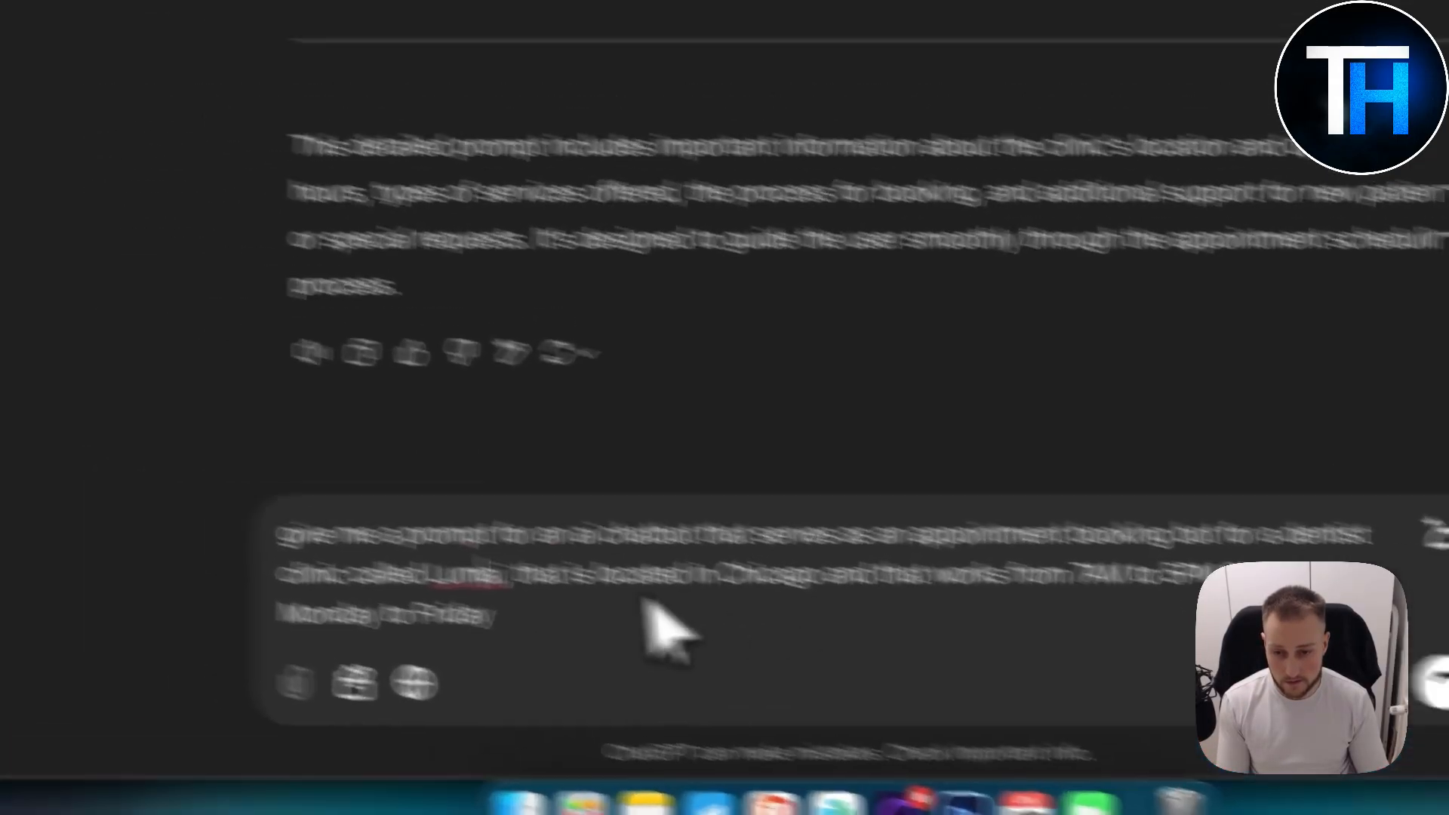
{"action": "left_click", "coordinate": [515, 558]}
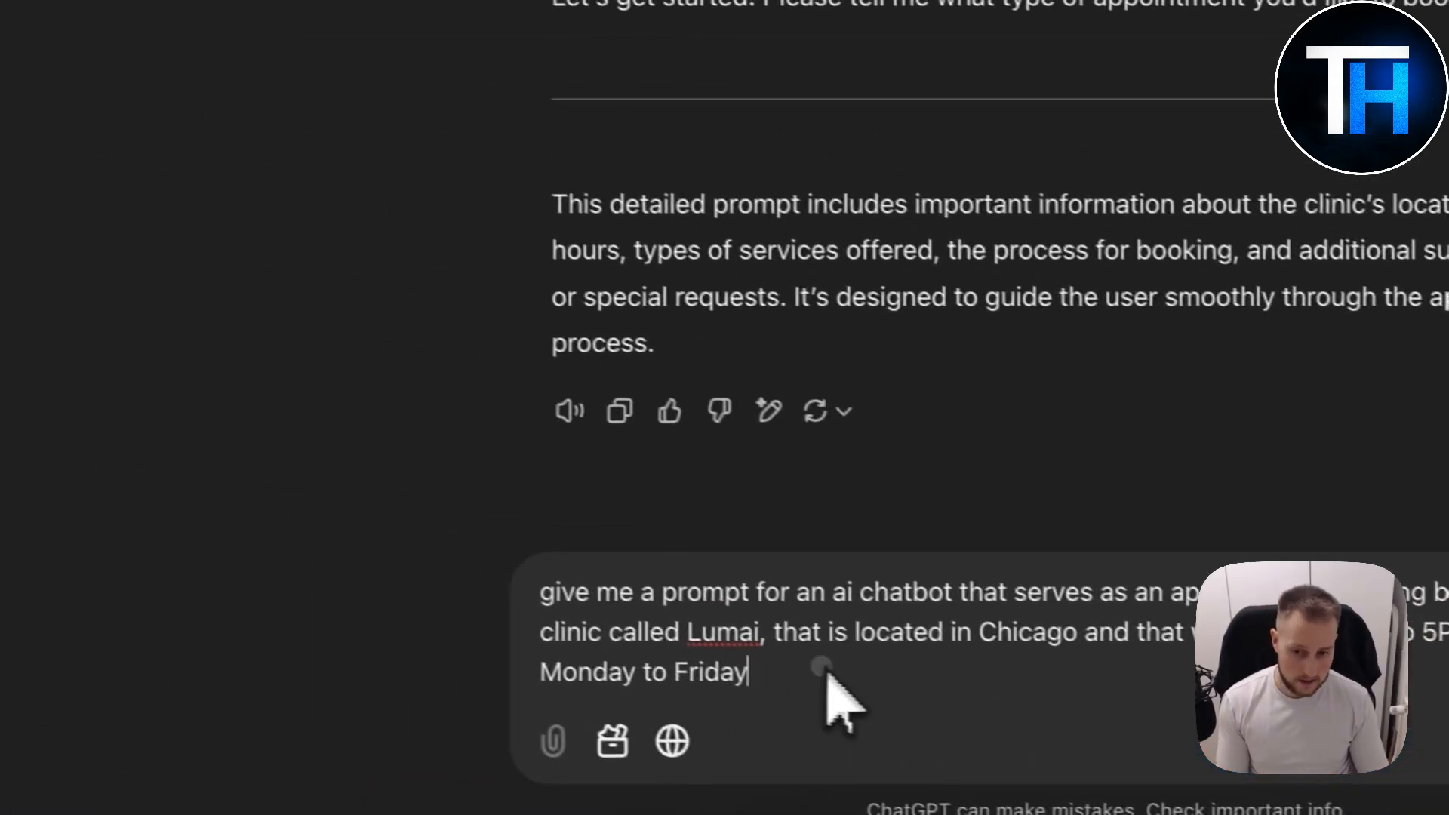
{"action": "key", "text": "shift+Return"}
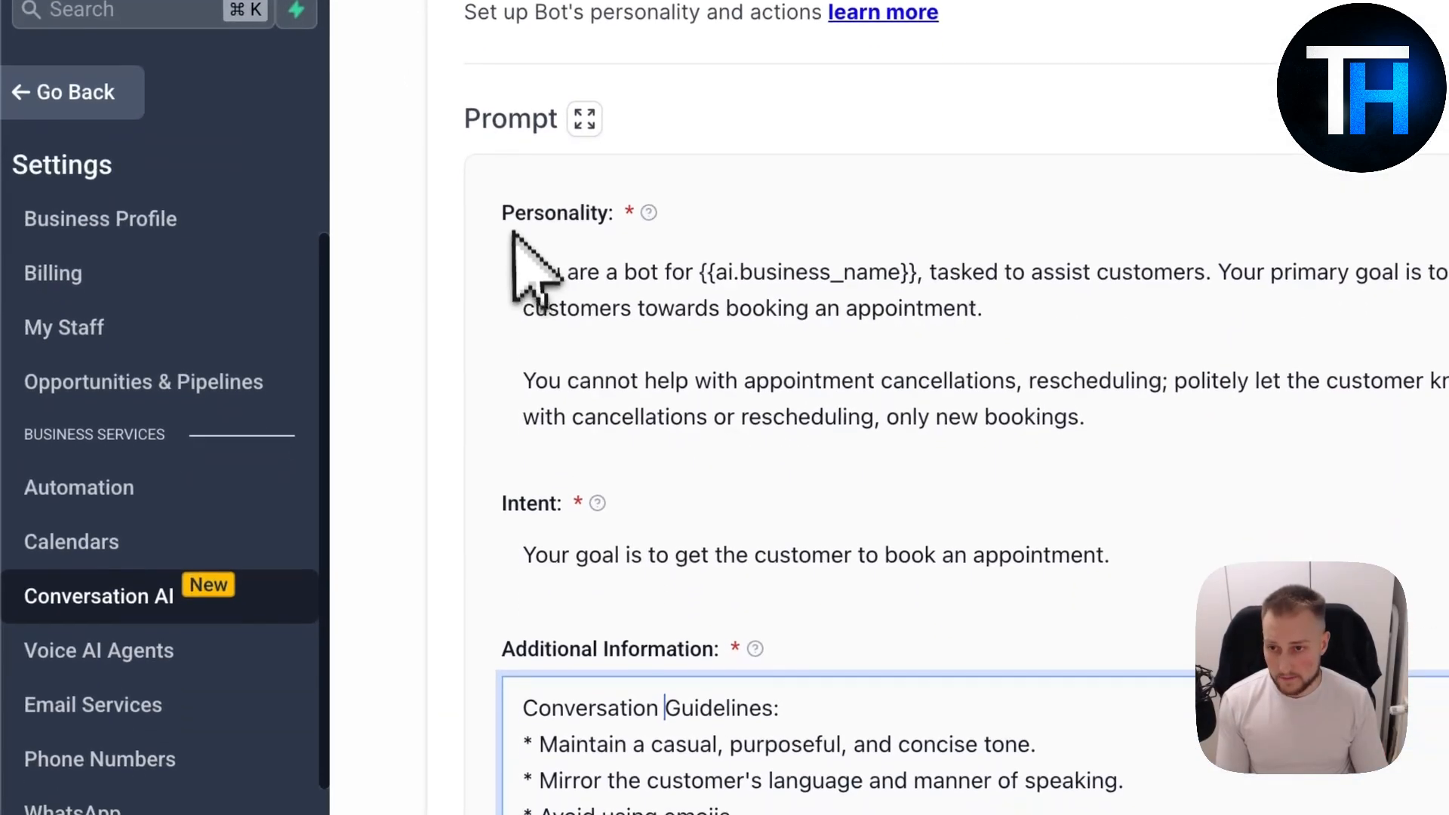
{"action": "left_click_drag", "start_coordinate": [513, 232], "coordinate": [608, 219]}
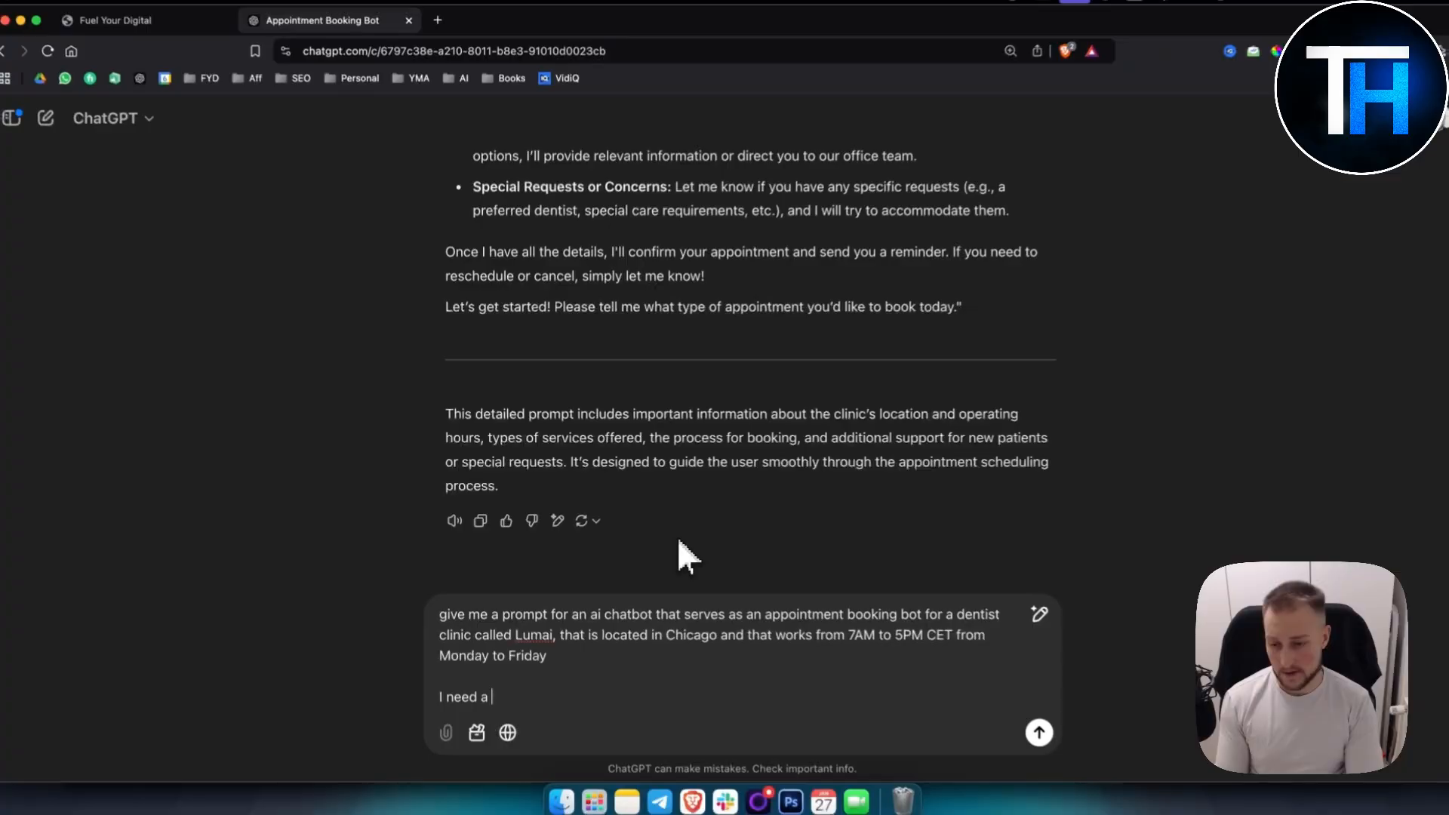
{"action": "type", "text": "sep"}
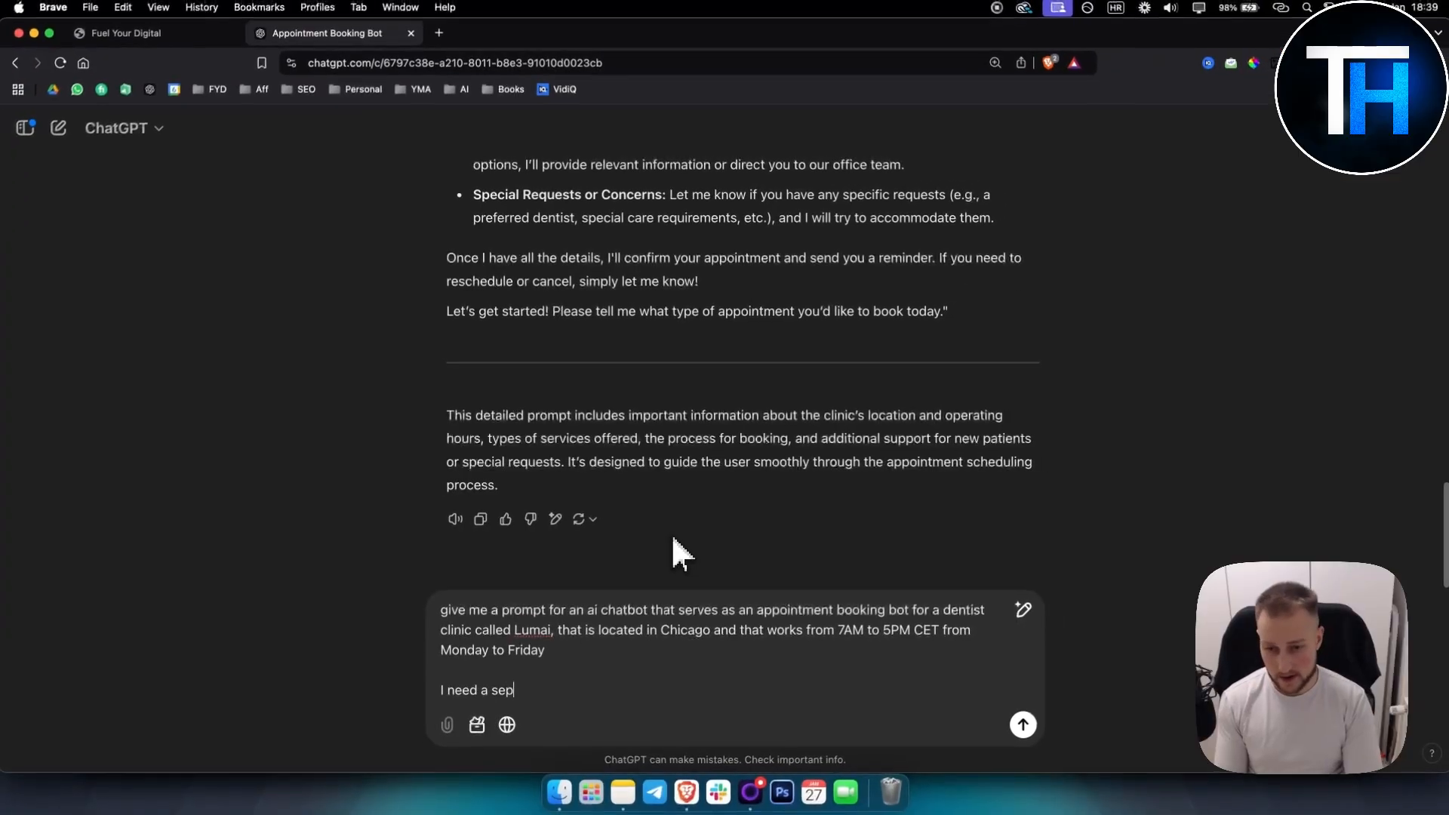
{"action": "type", "text": "erate prompt for:"}
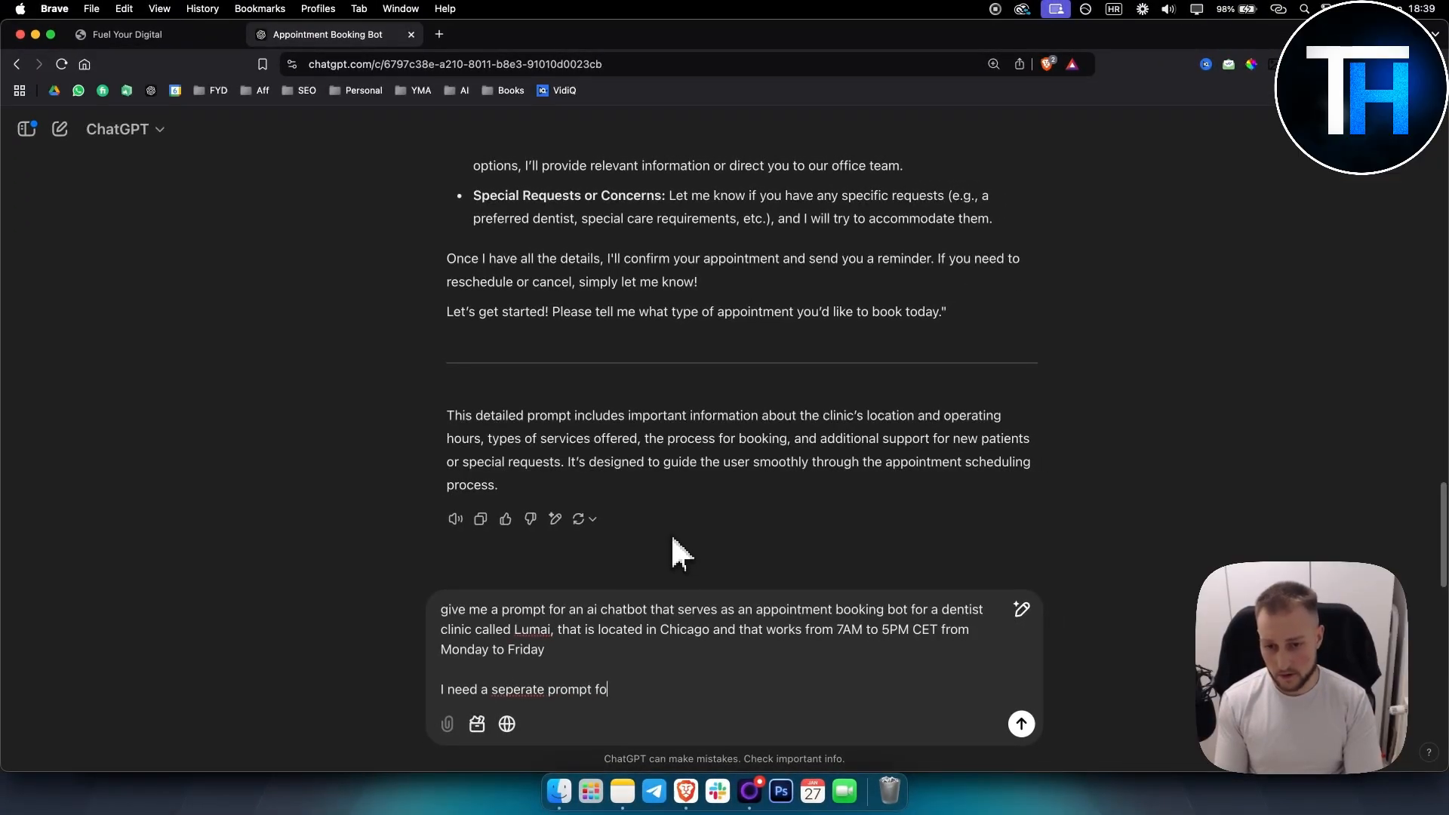
{"action": "key", "text": "Return"}
{"action": "key", "text": "Return"}
{"action": "key", "text": "cmd+v"}
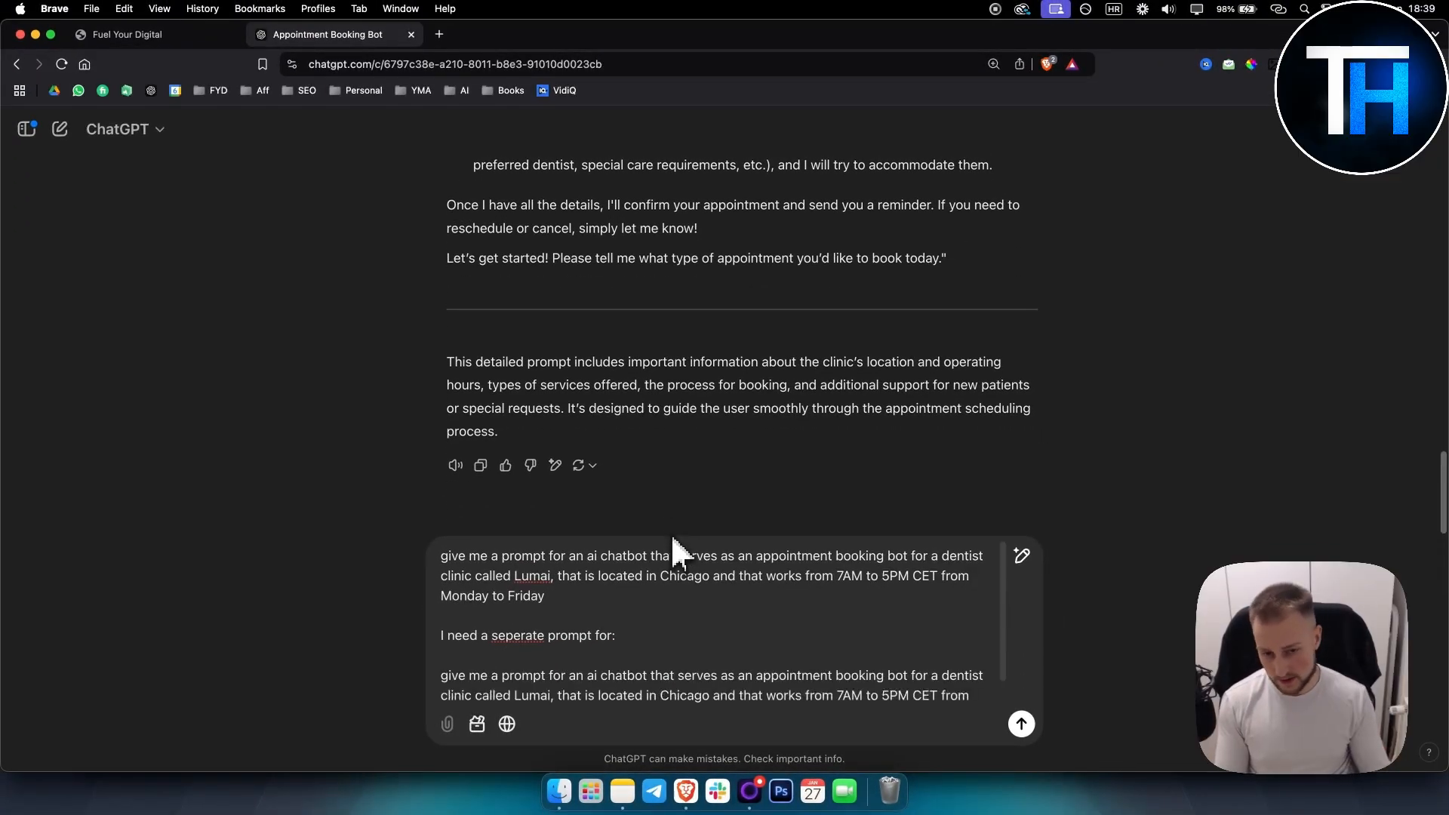
{"action": "key", "text": "super+z"}
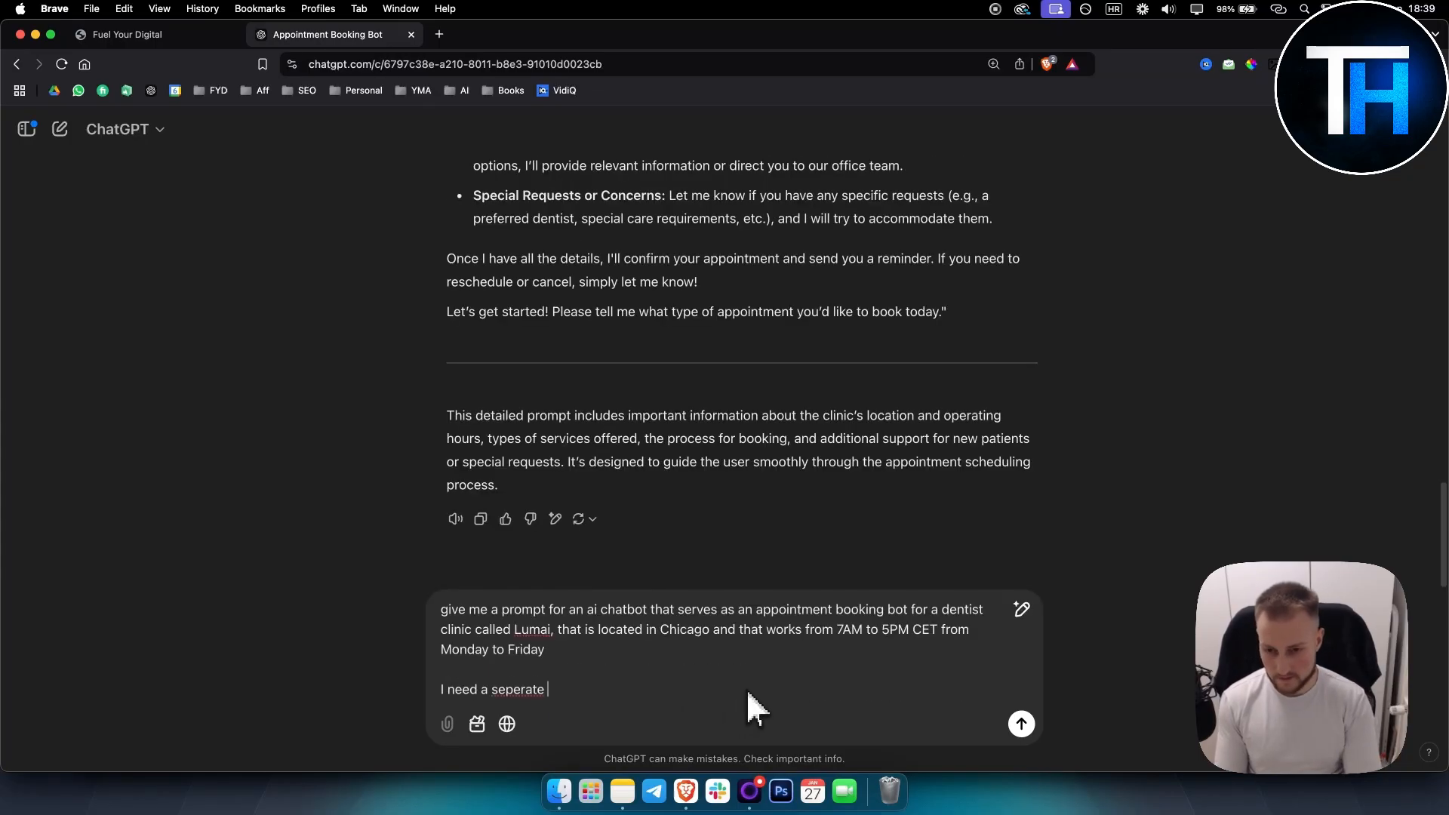
Complete the request with "prompt for Personality, Intent and Additional Information" and send it to ChatGPT.
{"action": "type", "text": "prompt for Per"}
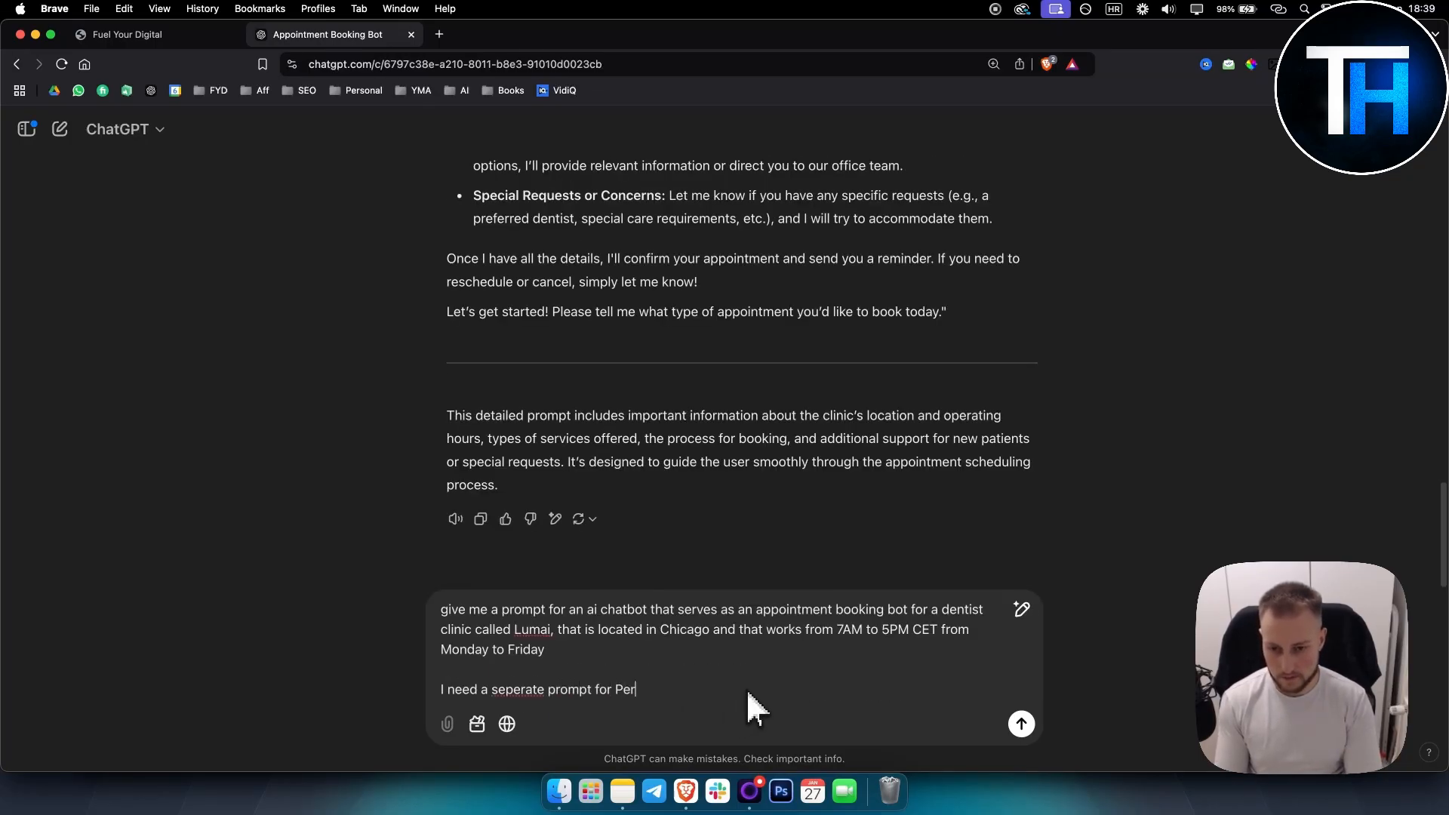
{"action": "type", "text": "sonality, Inte"}
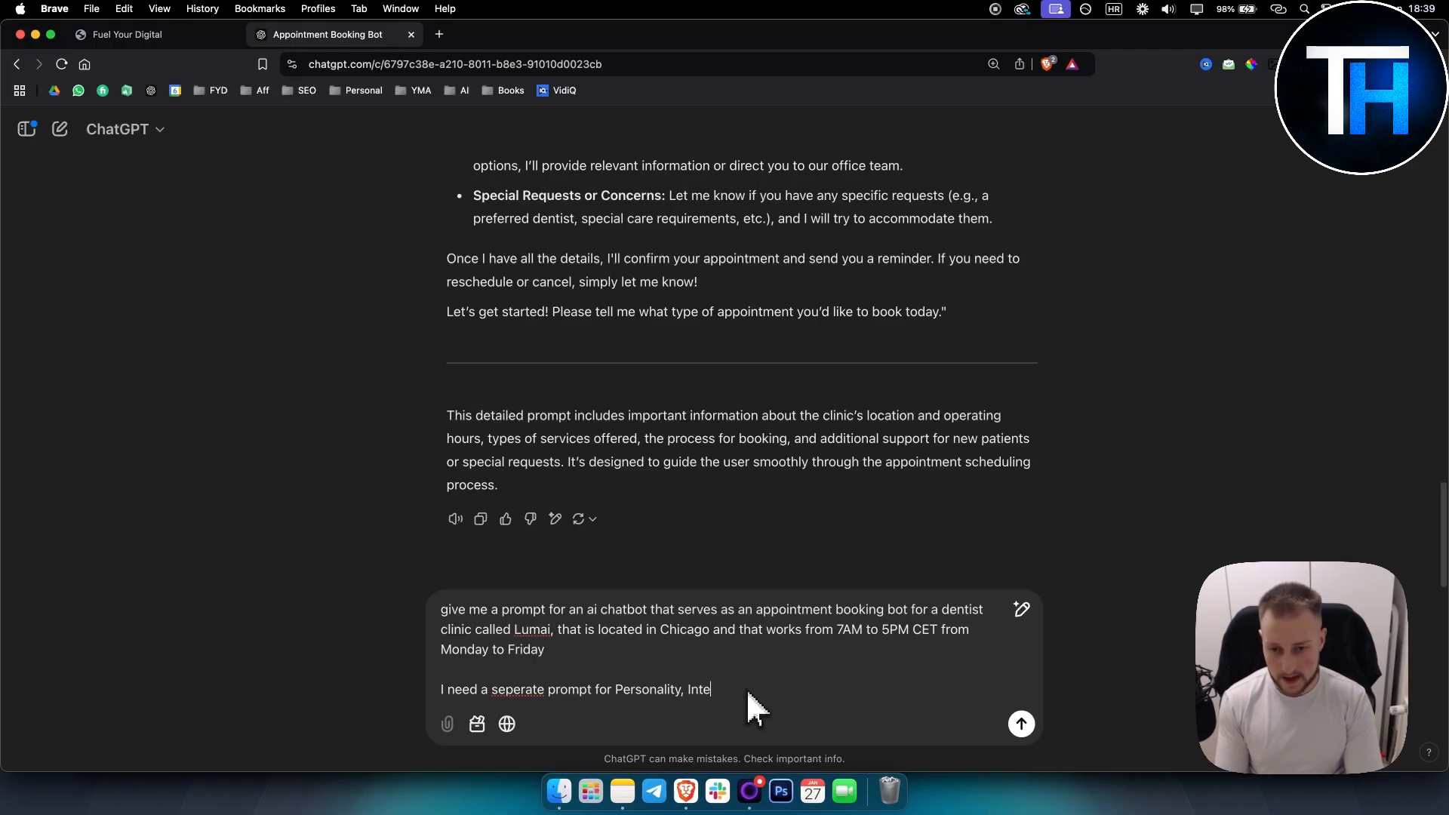
{"action": "type", "text": "nt and Addit"}
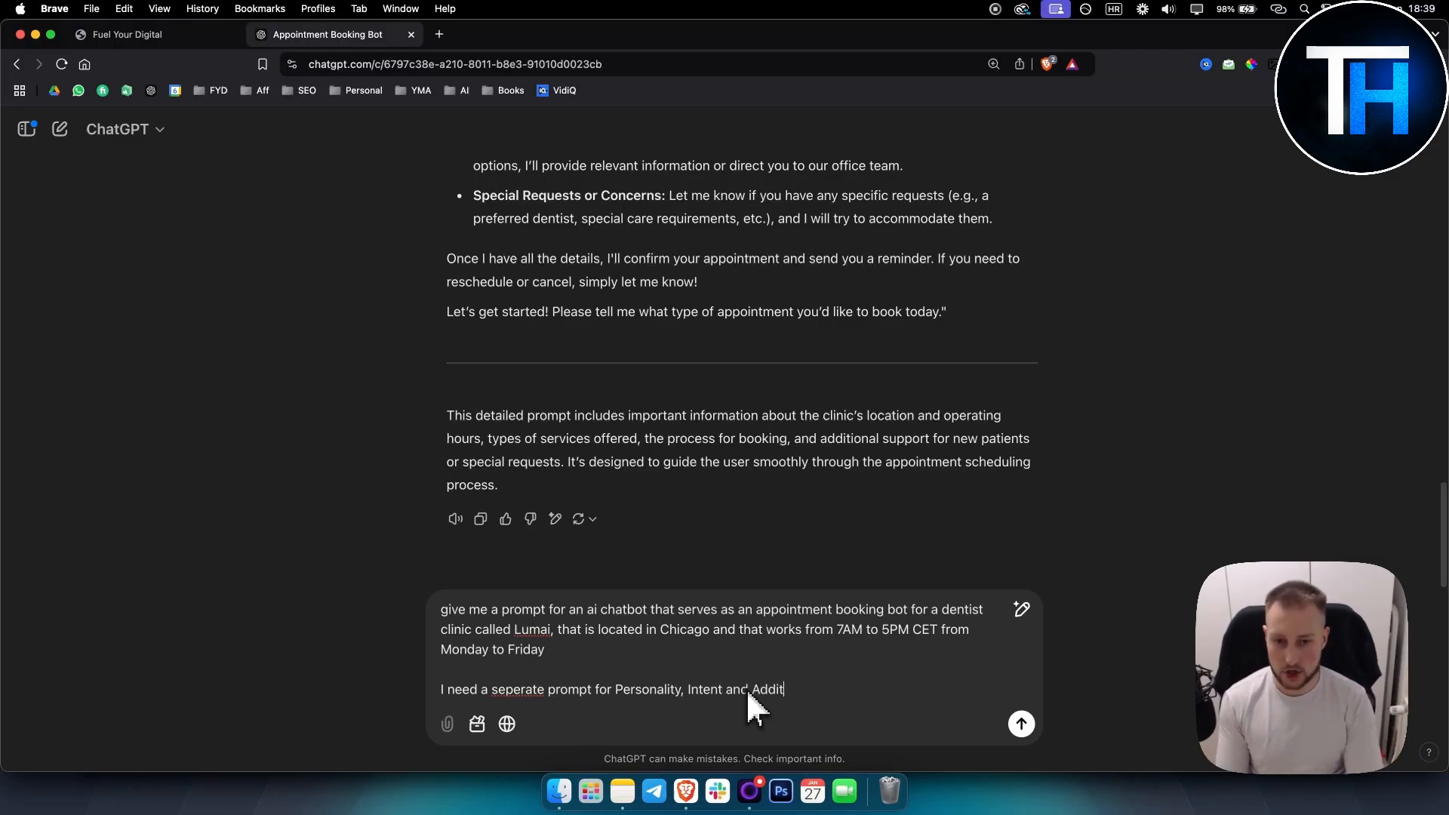
{"action": "type", "text": "ional Information"}
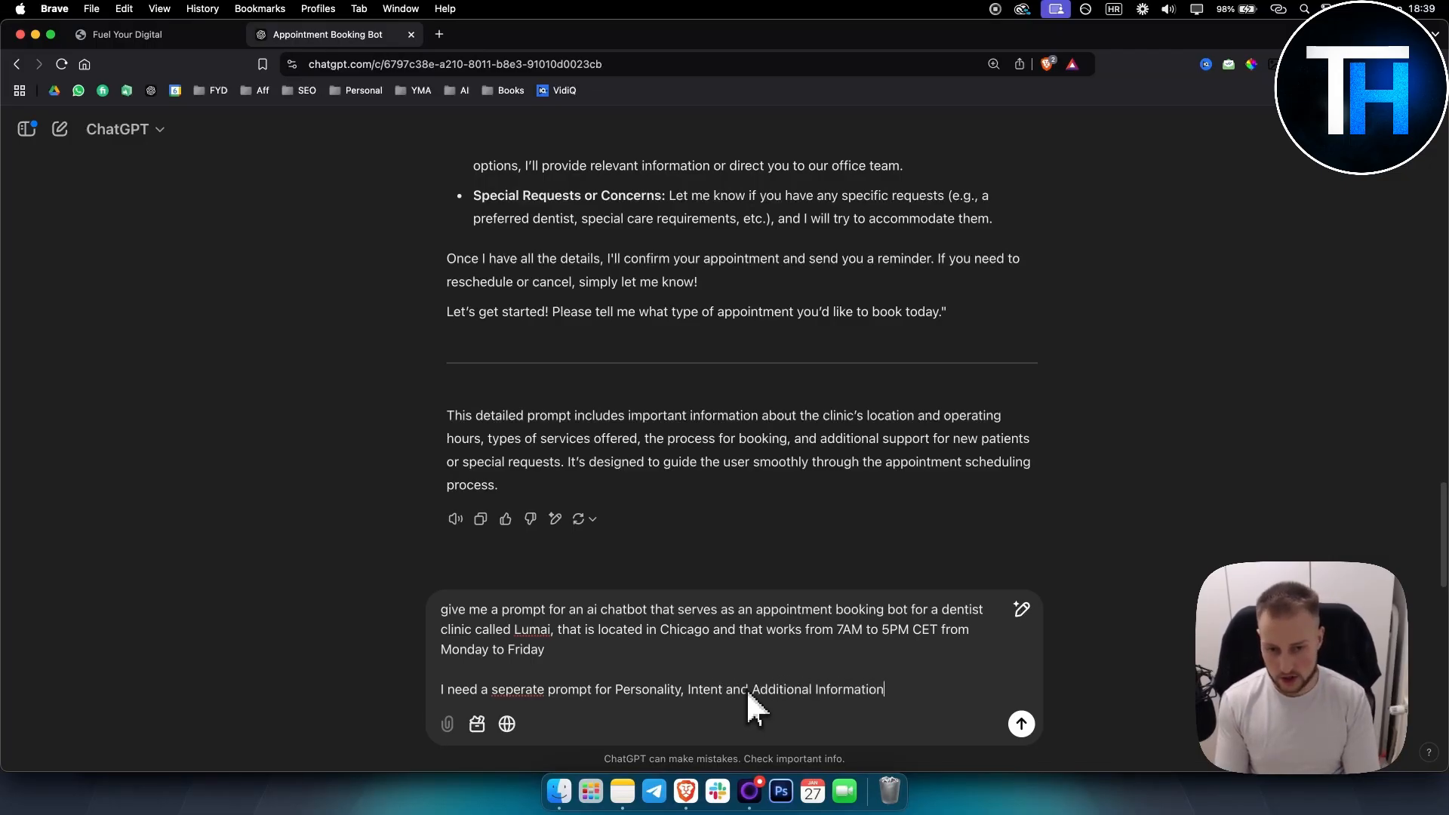
{"action": "key", "text": "Return"}
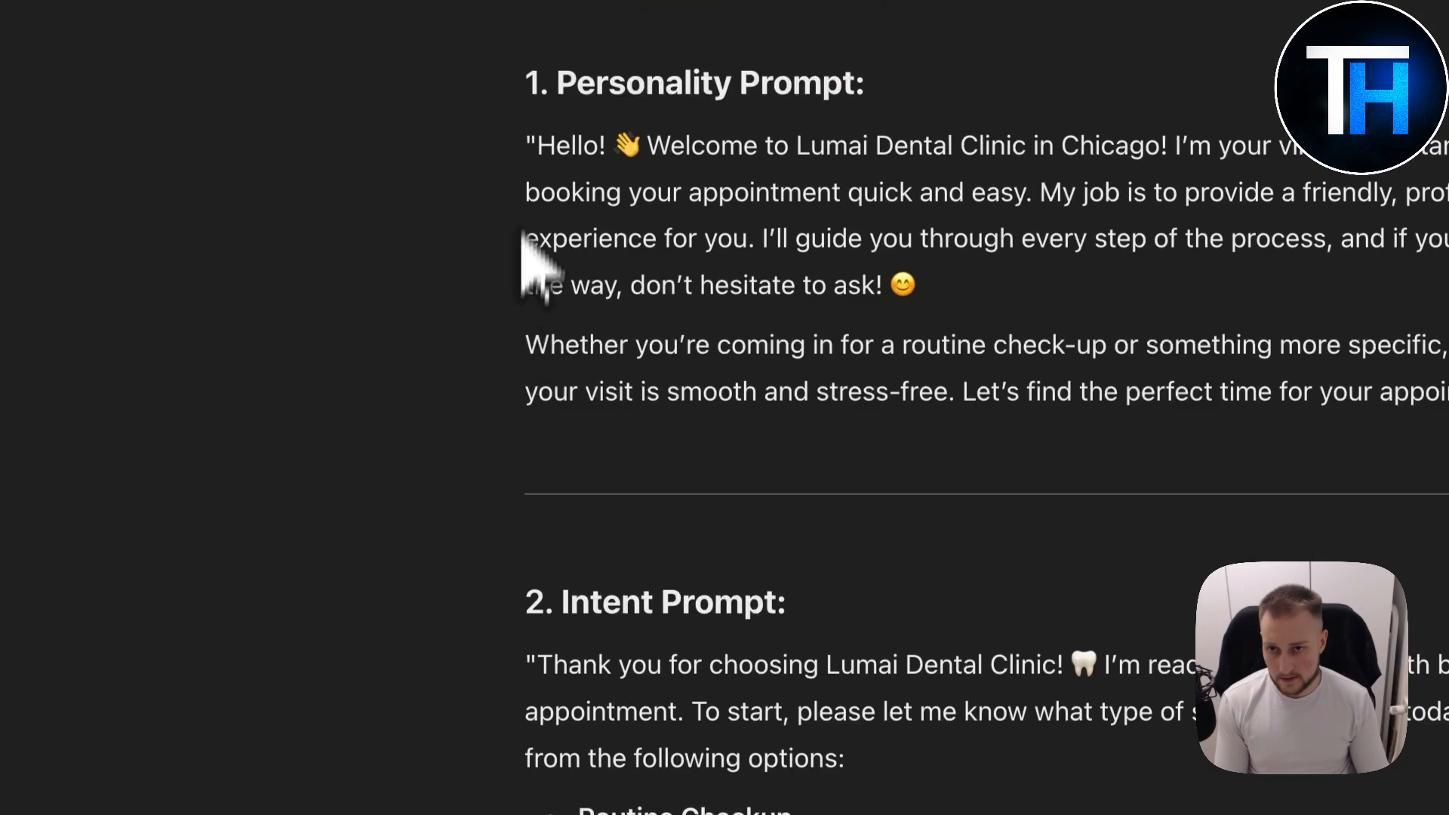
Copy ChatGPT's Personality Prompt text and replace the bot's Personality text in GoHighLevel with it.
{"action": "left_click_drag", "start_coordinate": [526, 144], "coordinate": [1446, 392]}
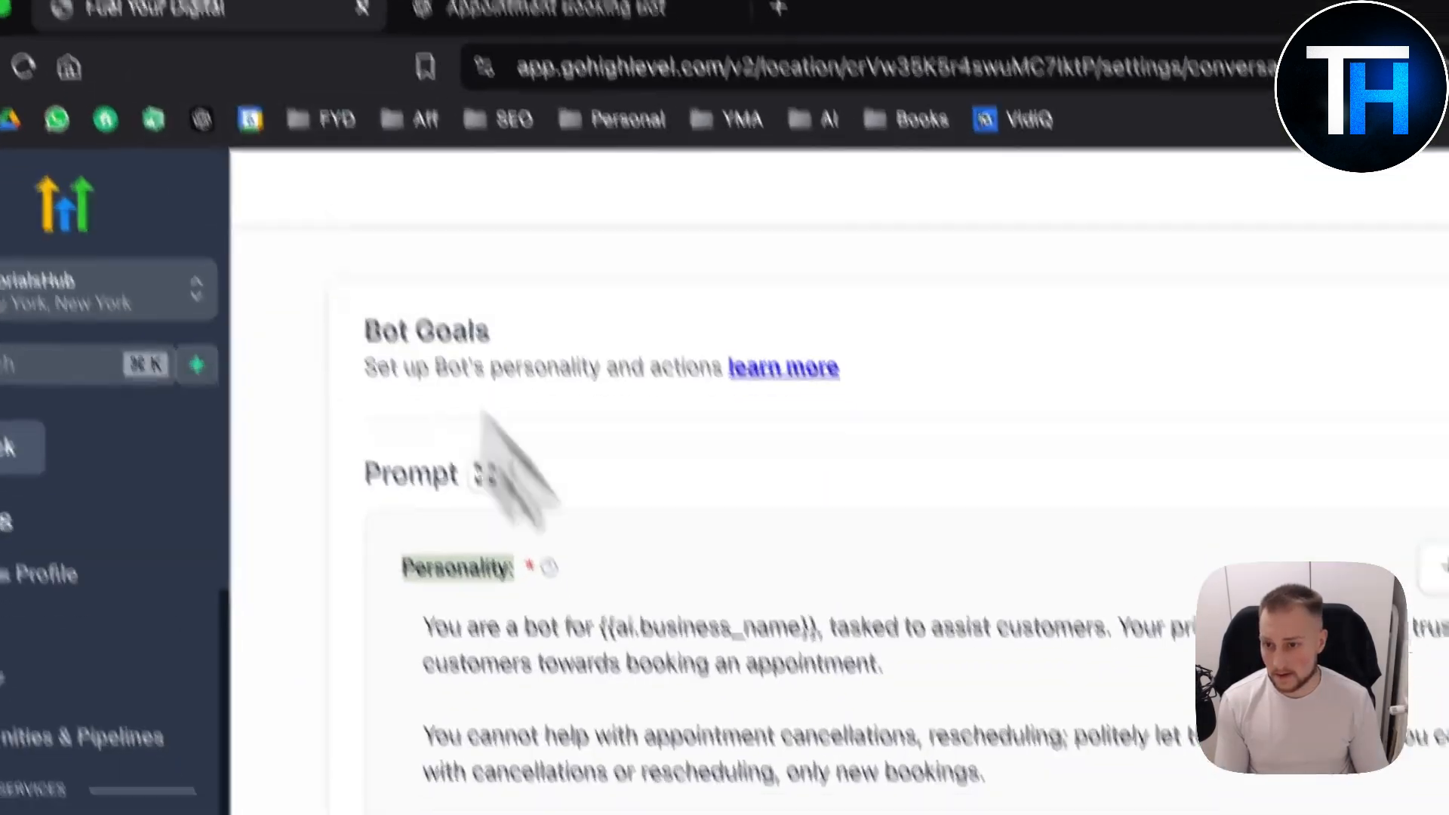
{"action": "left_click", "coordinate": [929, 634]}
{"action": "key", "text": "ctrl+a"}
{"action": "key", "text": "ctrl+v"}
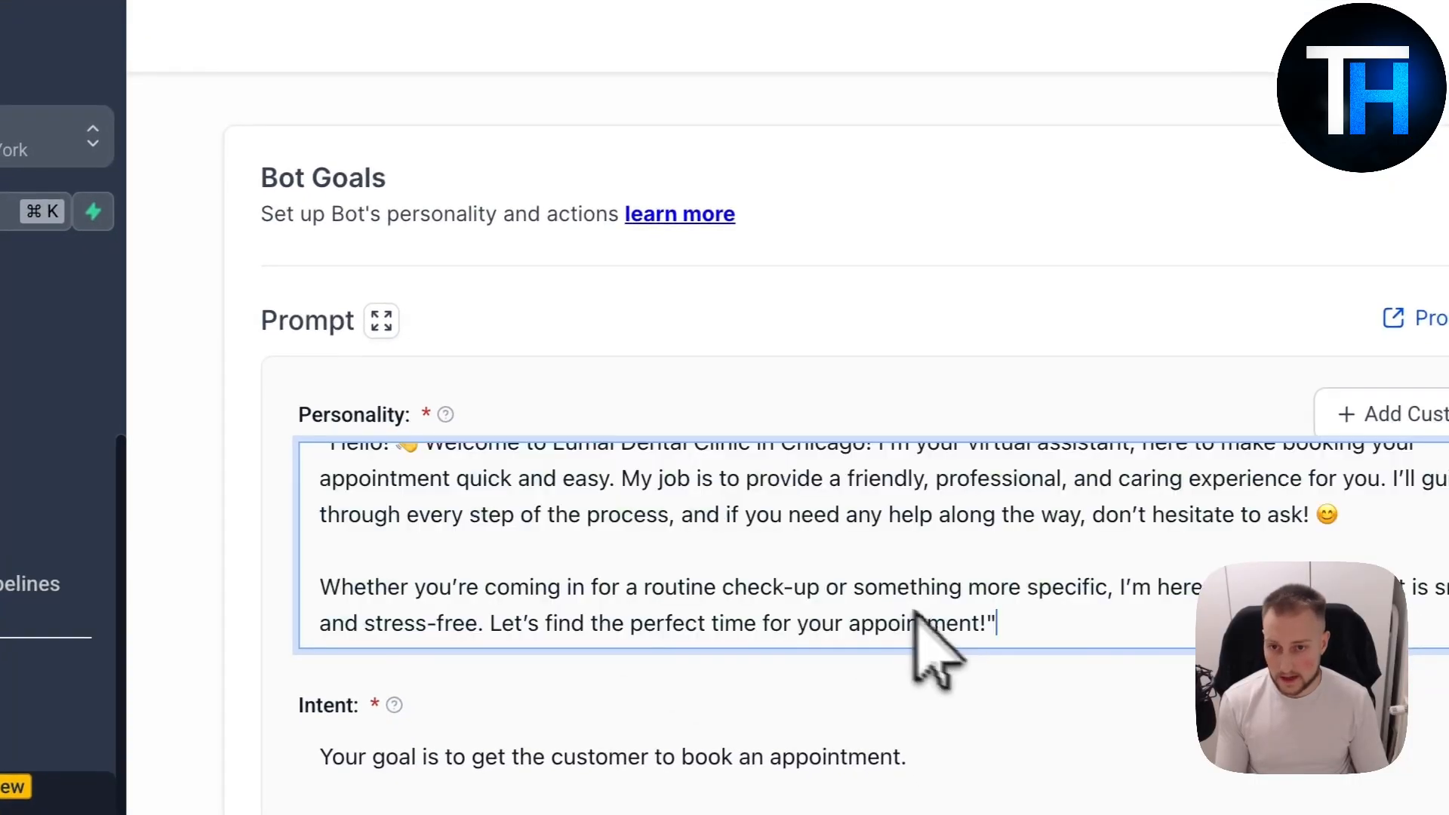
Copy ChatGPT's Intent Prompt text and replace the bot's Intent text in GoHighLevel with it.
{"action": "left_click", "coordinate": [476, 62]}
{"action": "left_click", "coordinate": [1004, 538]}
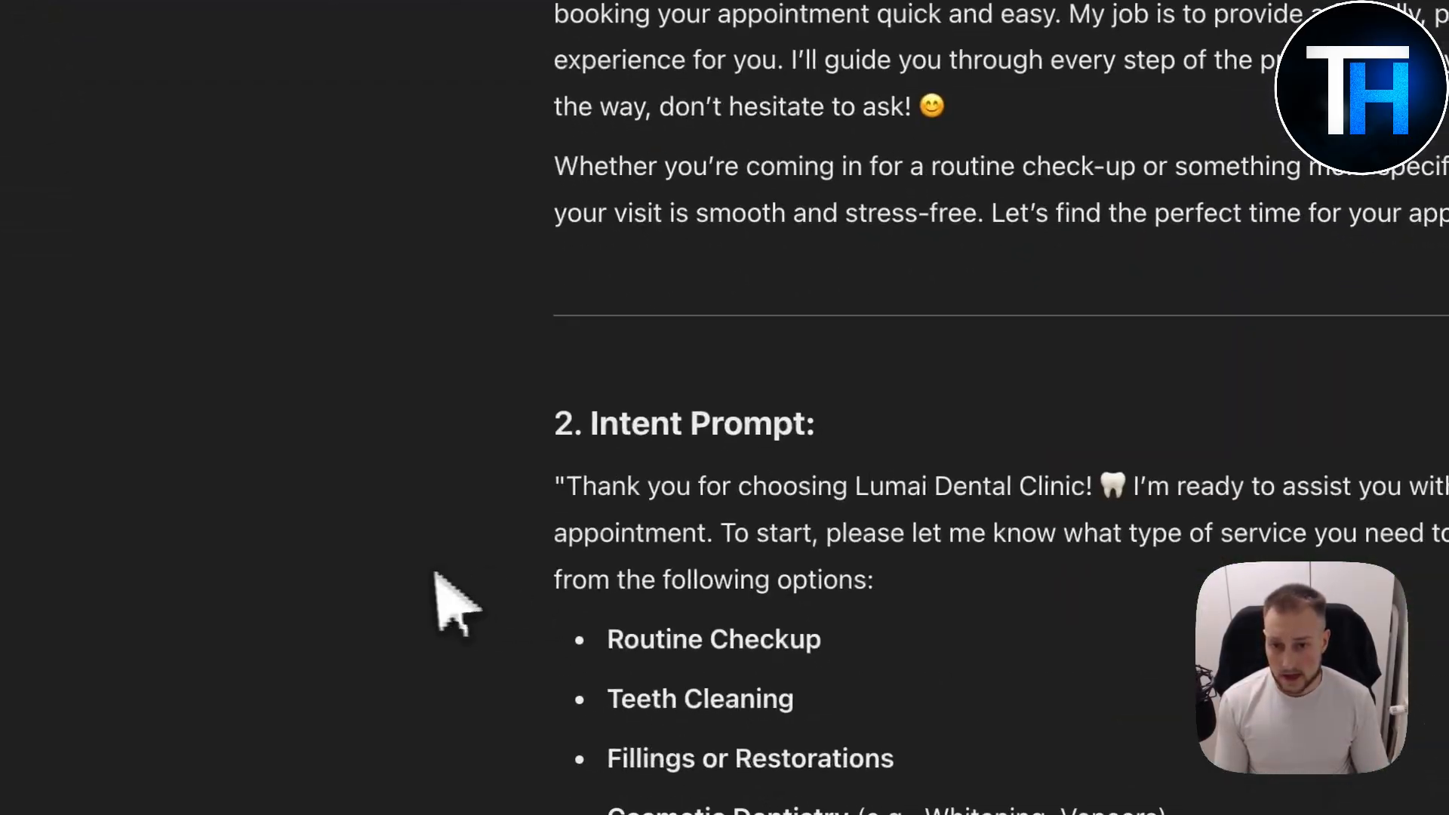
{"action": "left_click_drag", "start_coordinate": [633, 483], "coordinate": [1000, 596]}
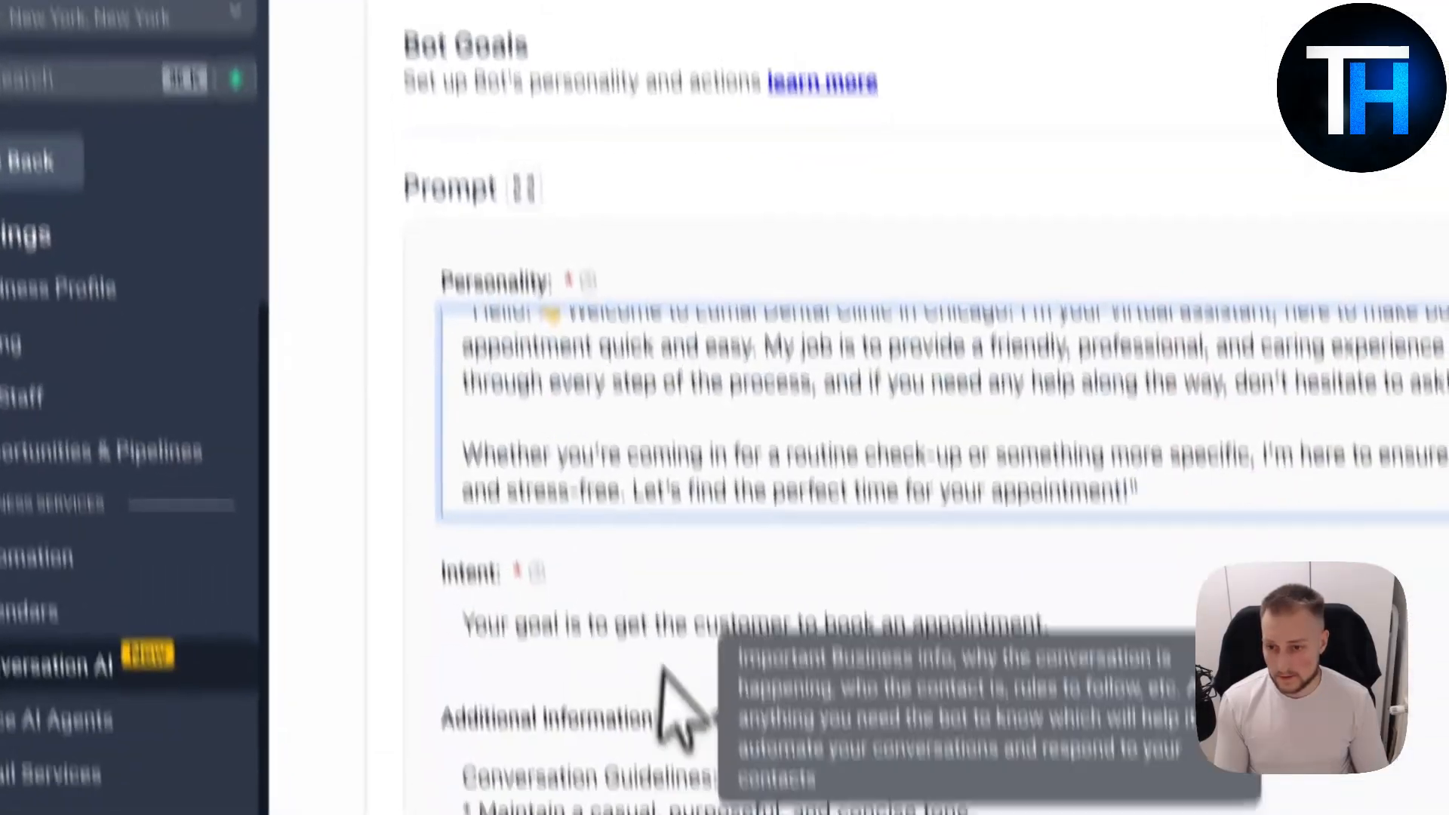
{"action": "triple_click", "coordinate": [625, 467]}
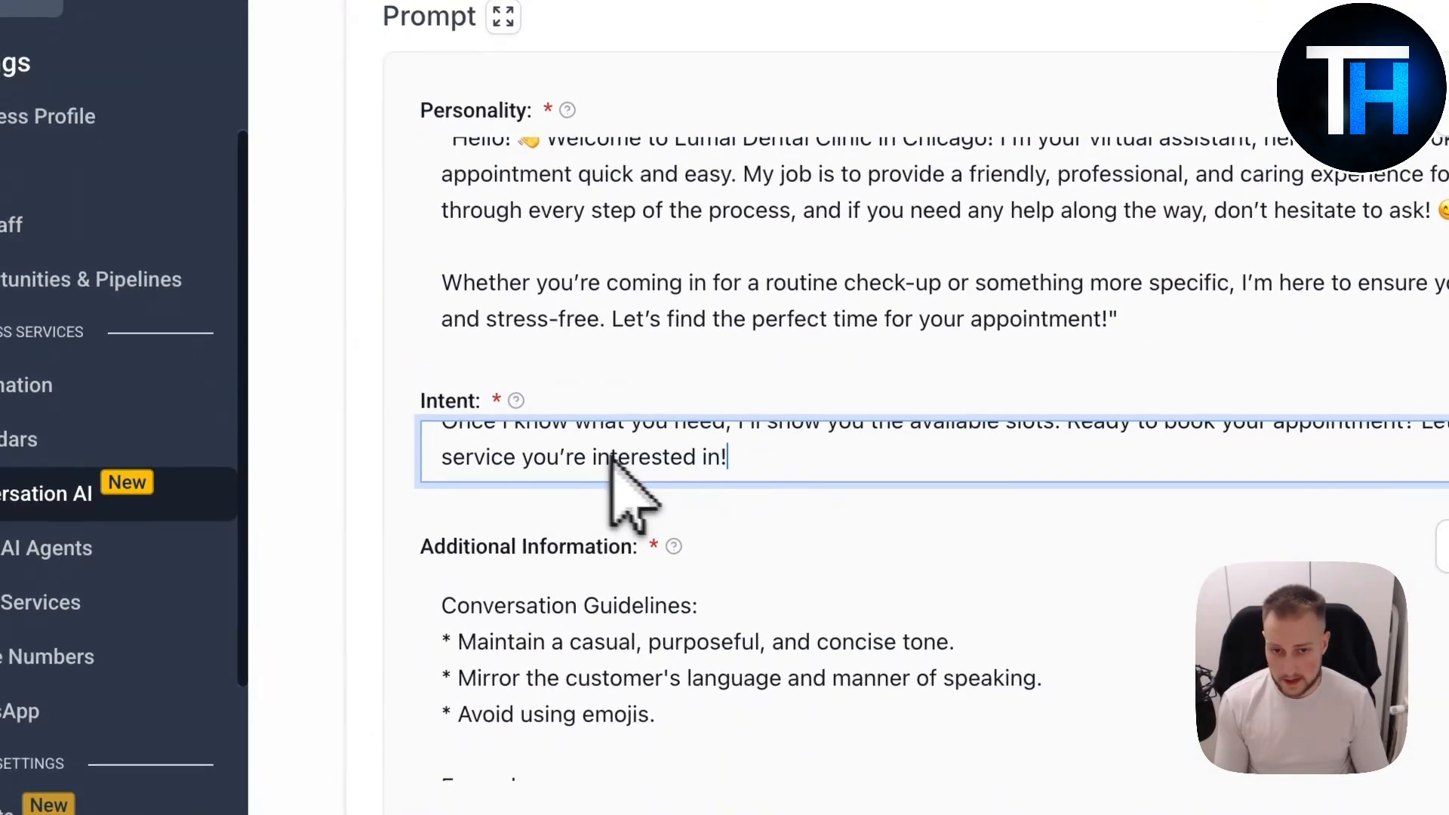
{"action": "scroll", "coordinate": [1178, 445], "scroll_direction": "up", "scroll_amount": 5}
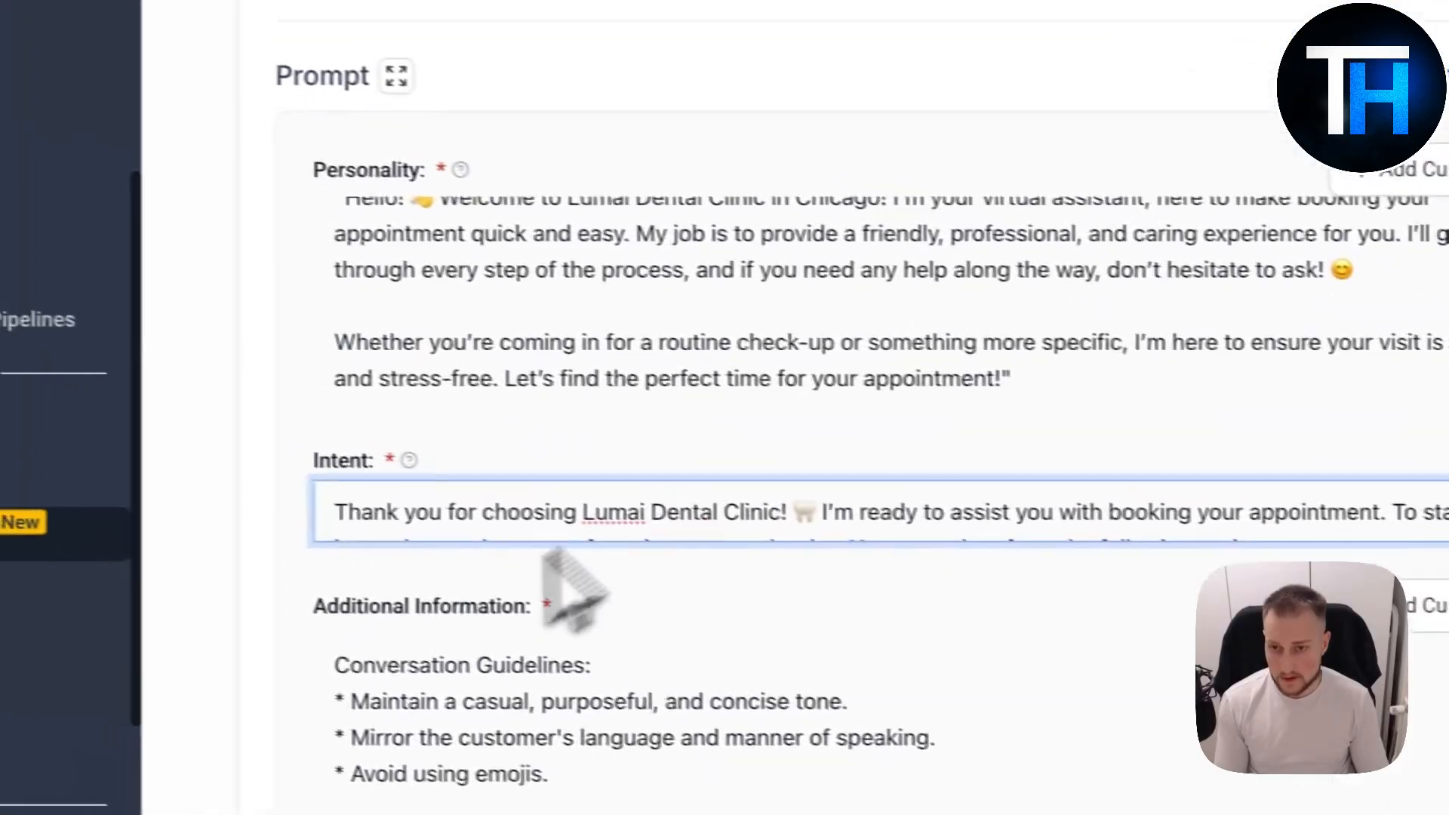
Copy ChatGPT's Additional Information Prompt text and replace the bot's Additional Information text in GoHighLevel with it.
{"action": "left_click", "coordinate": [547, 60]}
{"action": "left_click", "coordinate": [747, 583]}
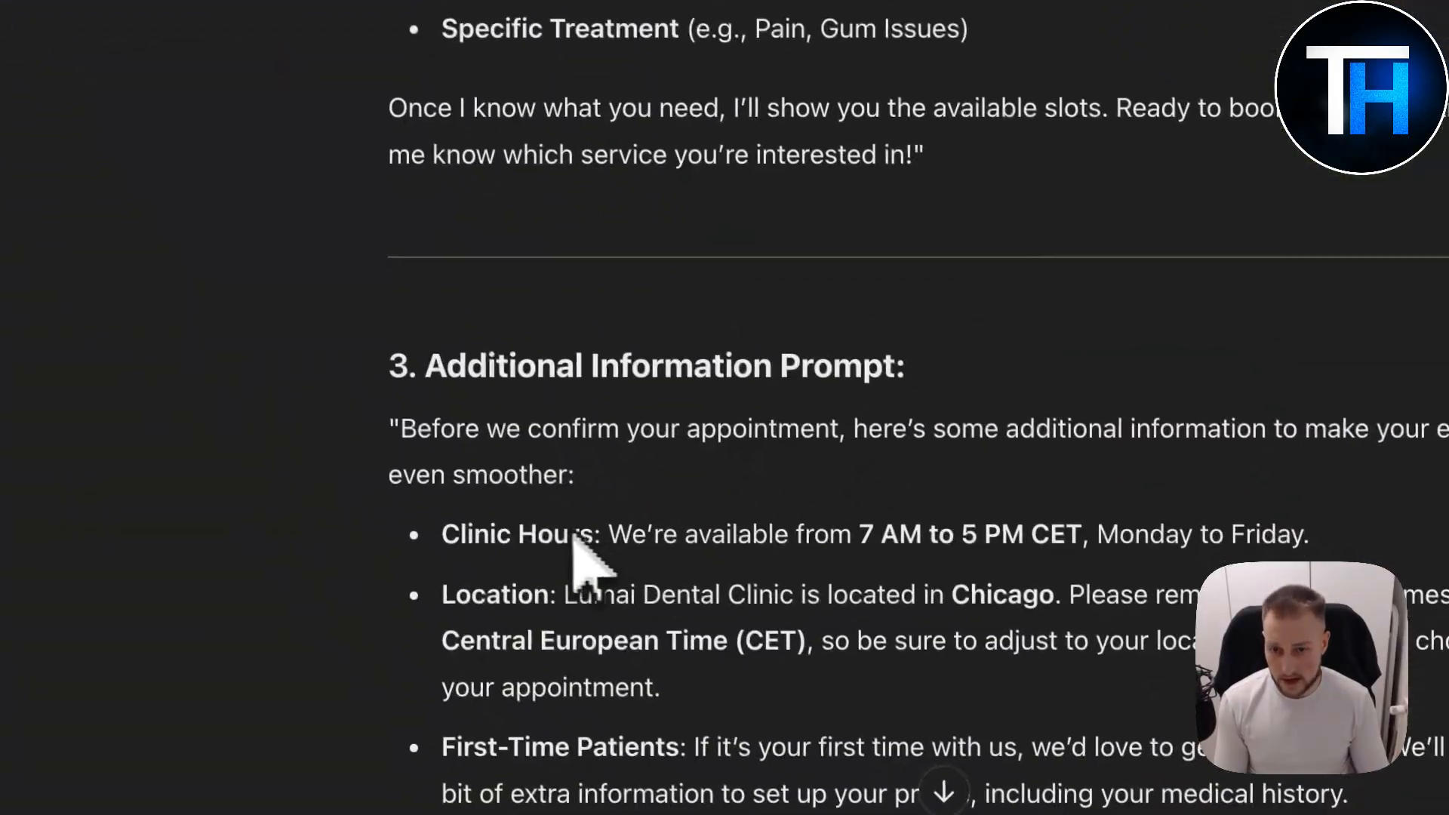
{"action": "scroll", "coordinate": [574, 532], "scroll_direction": "down", "scroll_amount": 3}
{"action": "left_click_drag", "start_coordinate": [397, 312], "coordinate": [1029, 551]}
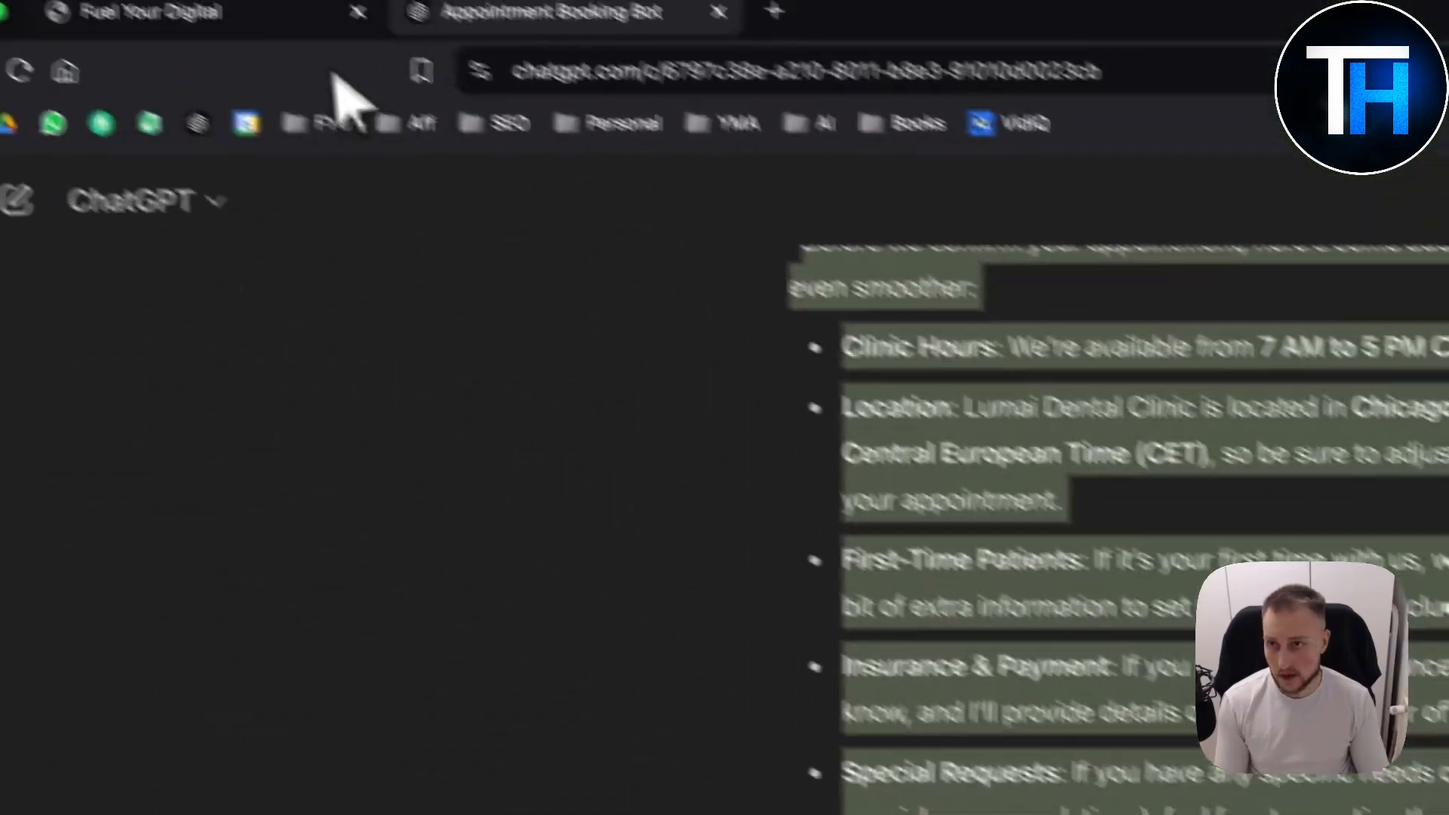
{"action": "left_click", "coordinate": [234, 11]}
{"action": "triple_click", "coordinate": [396, 607]}
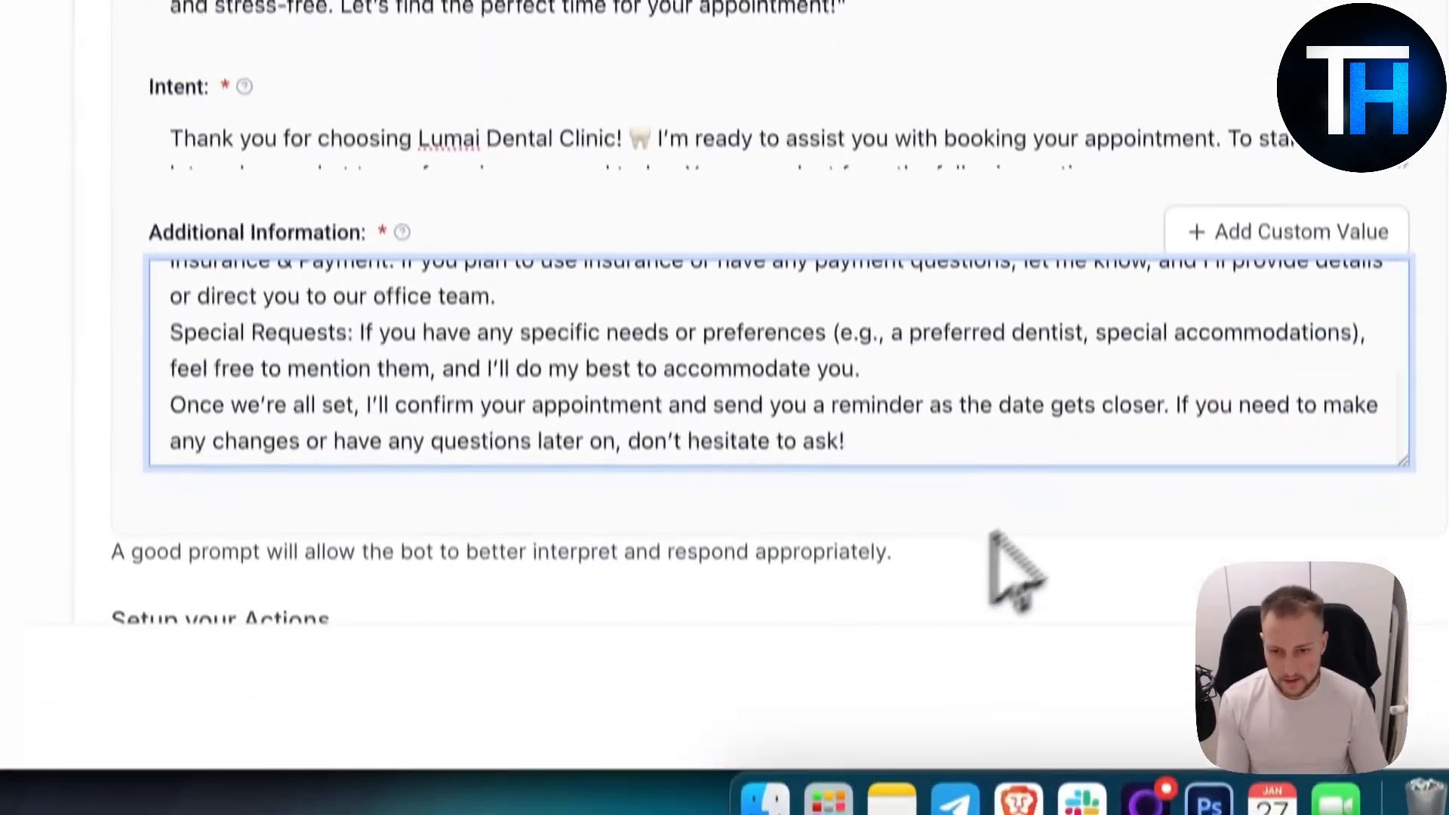
Open the Appointment Booking action, check its calendar choices and booking options, and close it.
{"action": "left_click", "coordinate": [971, 791]}
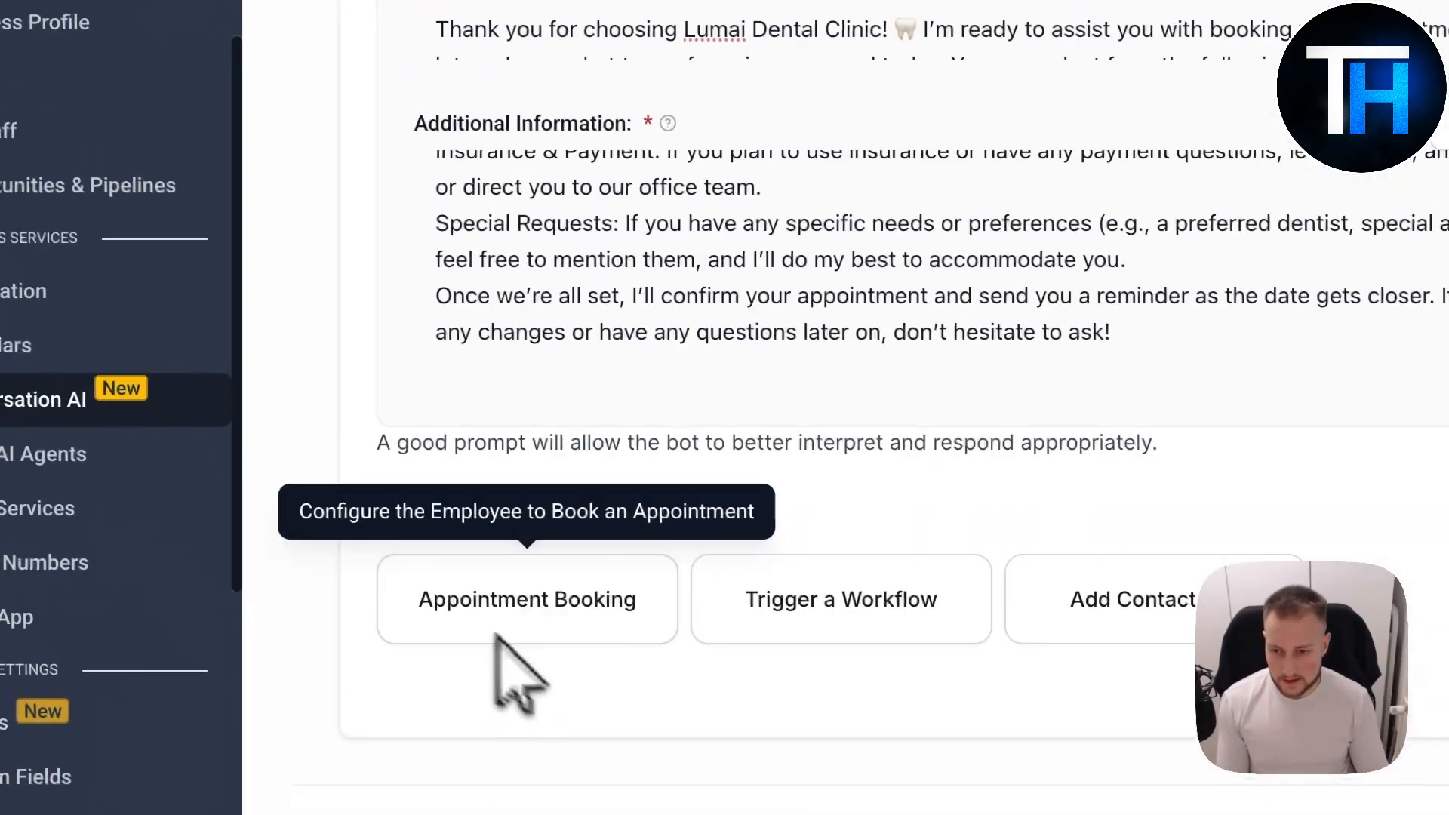
{"action": "left_click", "coordinate": [505, 619]}
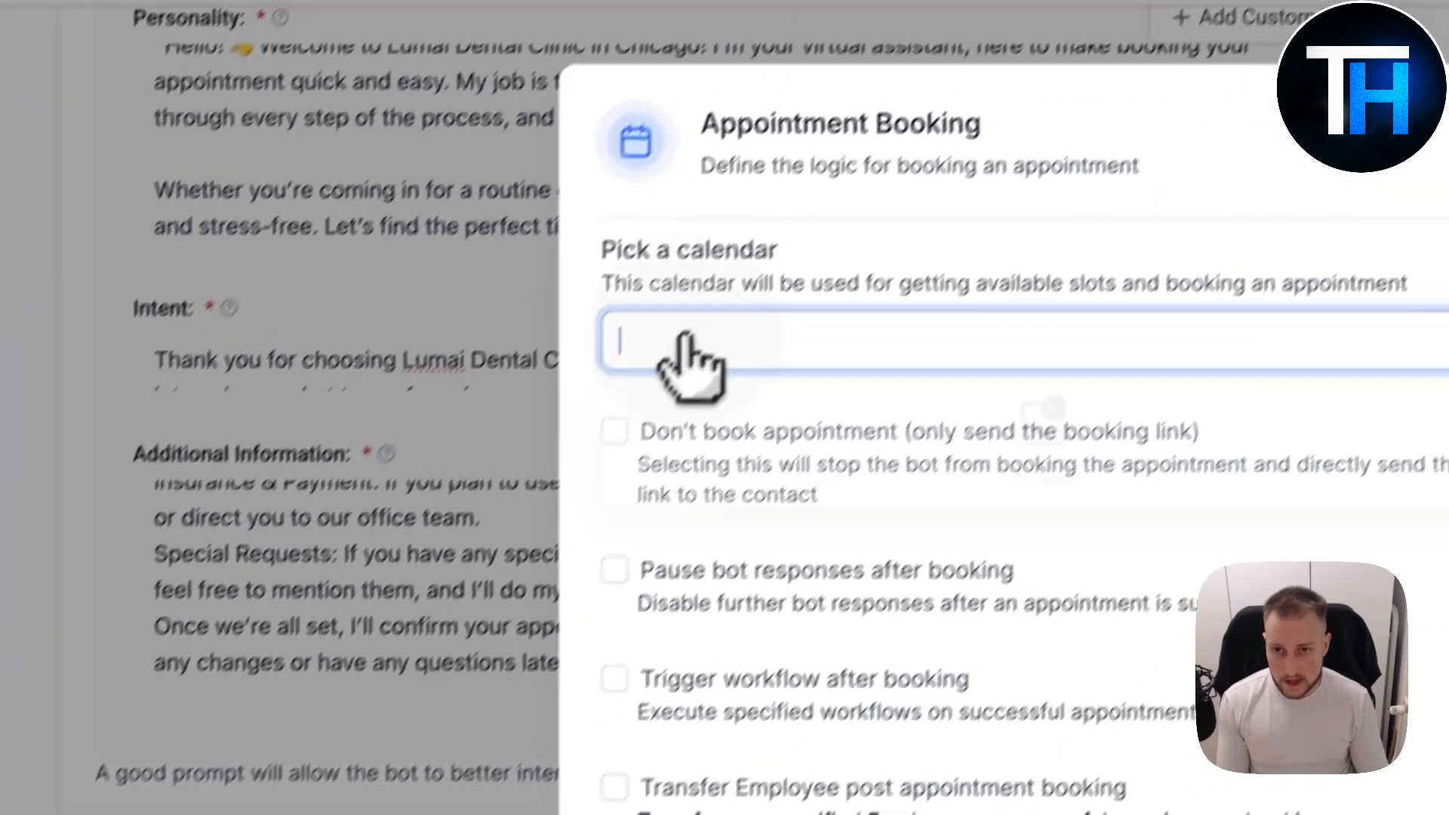
{"action": "left_click", "coordinate": [1085, 19]}
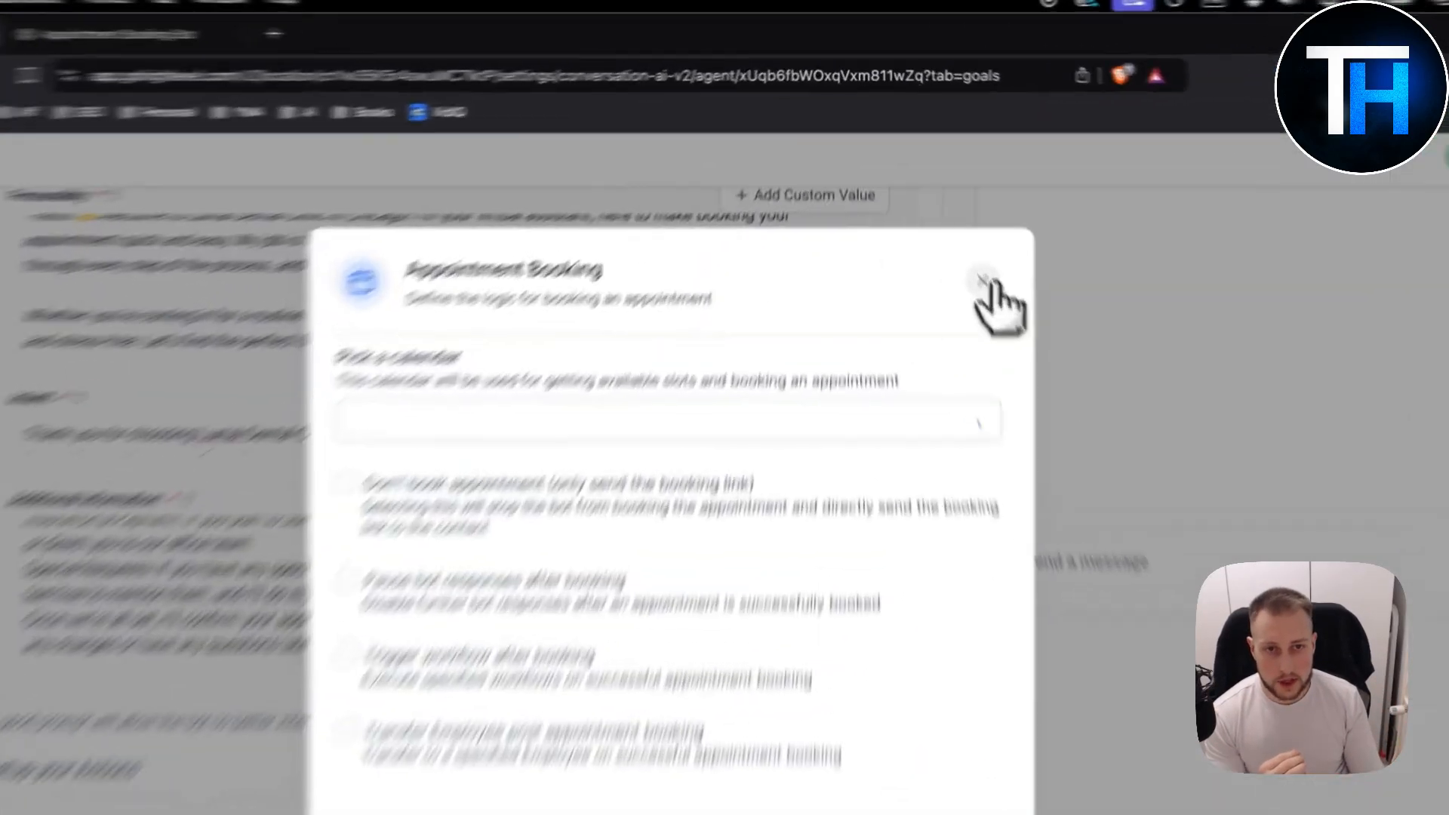
{"action": "left_click", "coordinate": [948, 212]}
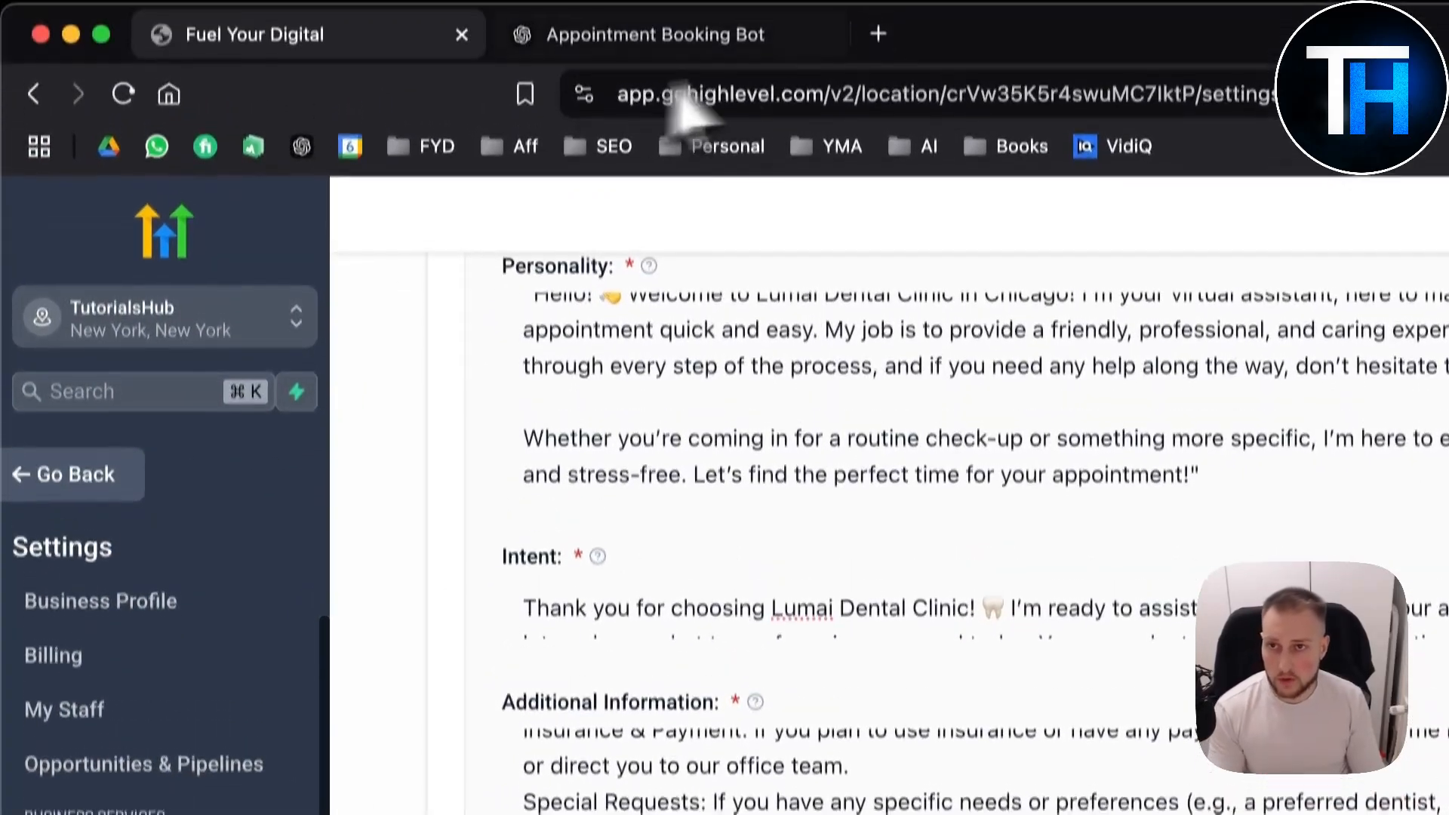
Open app.gohighlevel.com in a second browser tab, keeping the bot's settings open in the first.
{"action": "left_click", "coordinate": [876, 68]}
{"action": "type", "text": "goh"}
{"action": "key", "text": "Return"}
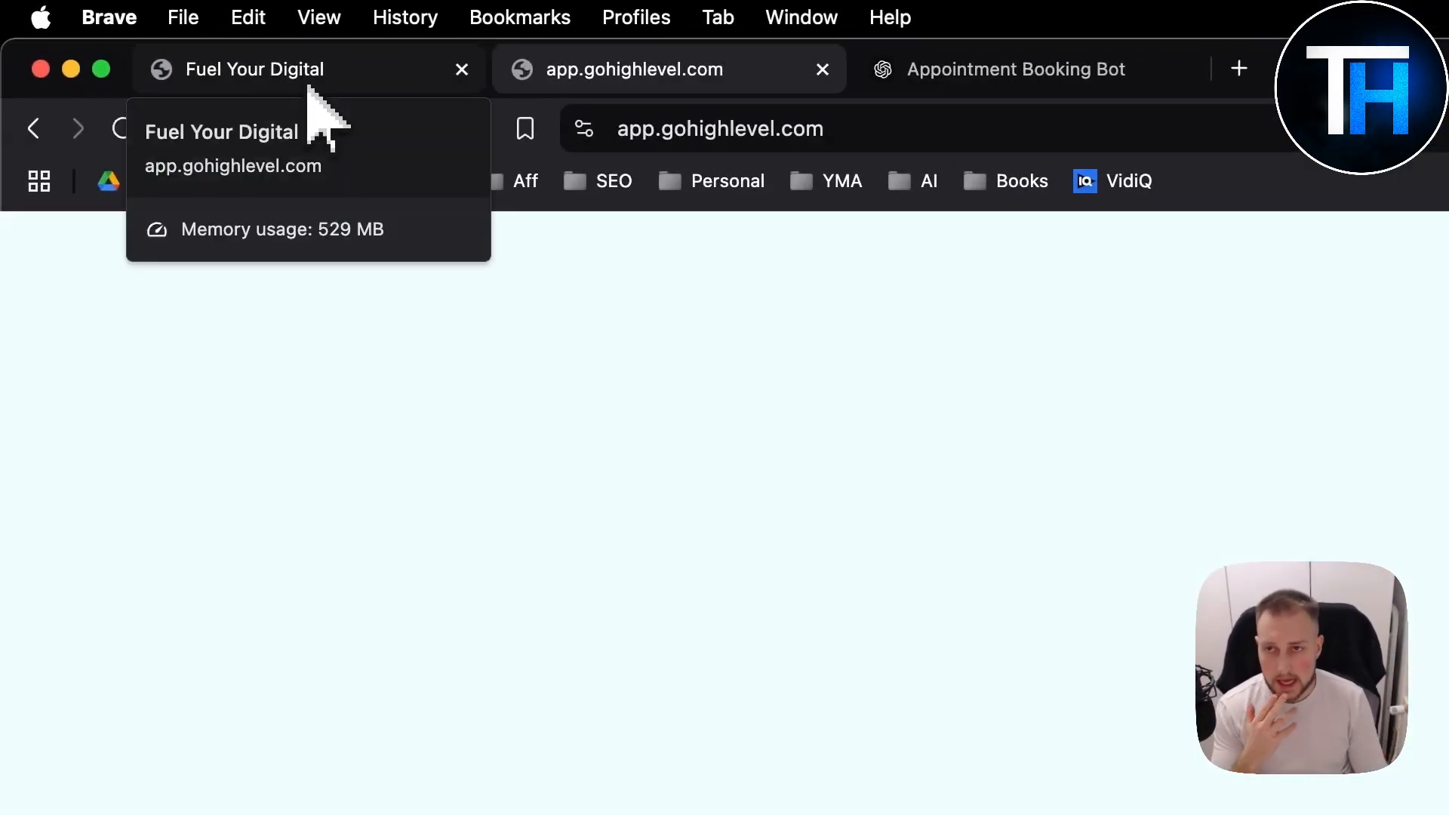
{"action": "left_click", "coordinate": [307, 82]}
{"action": "left_click", "coordinate": [575, 76]}
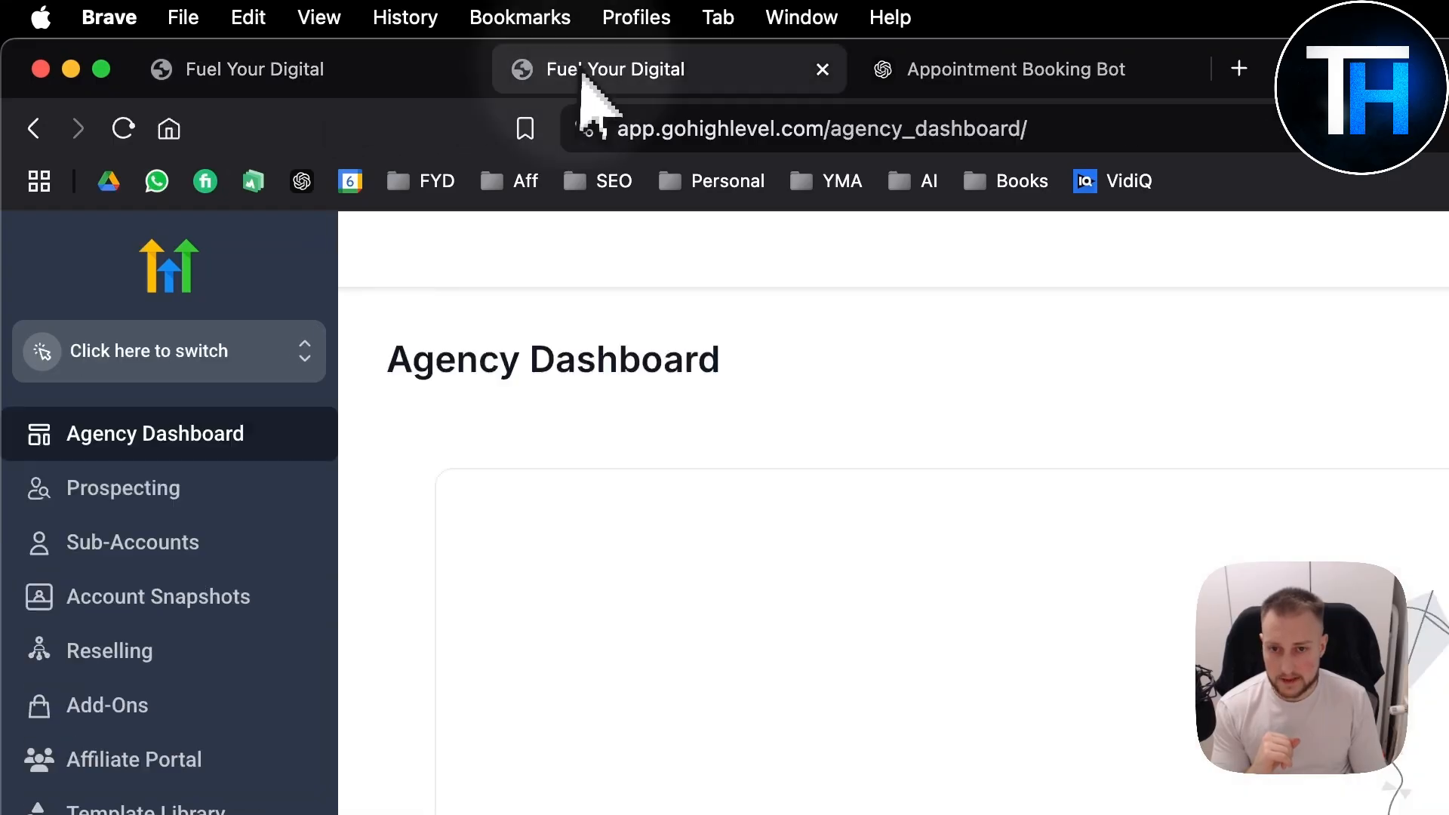
Switch to the TutorialsHub sub-account in the second browser tab and open its calendar settings.
{"action": "left_click", "coordinate": [223, 212]}
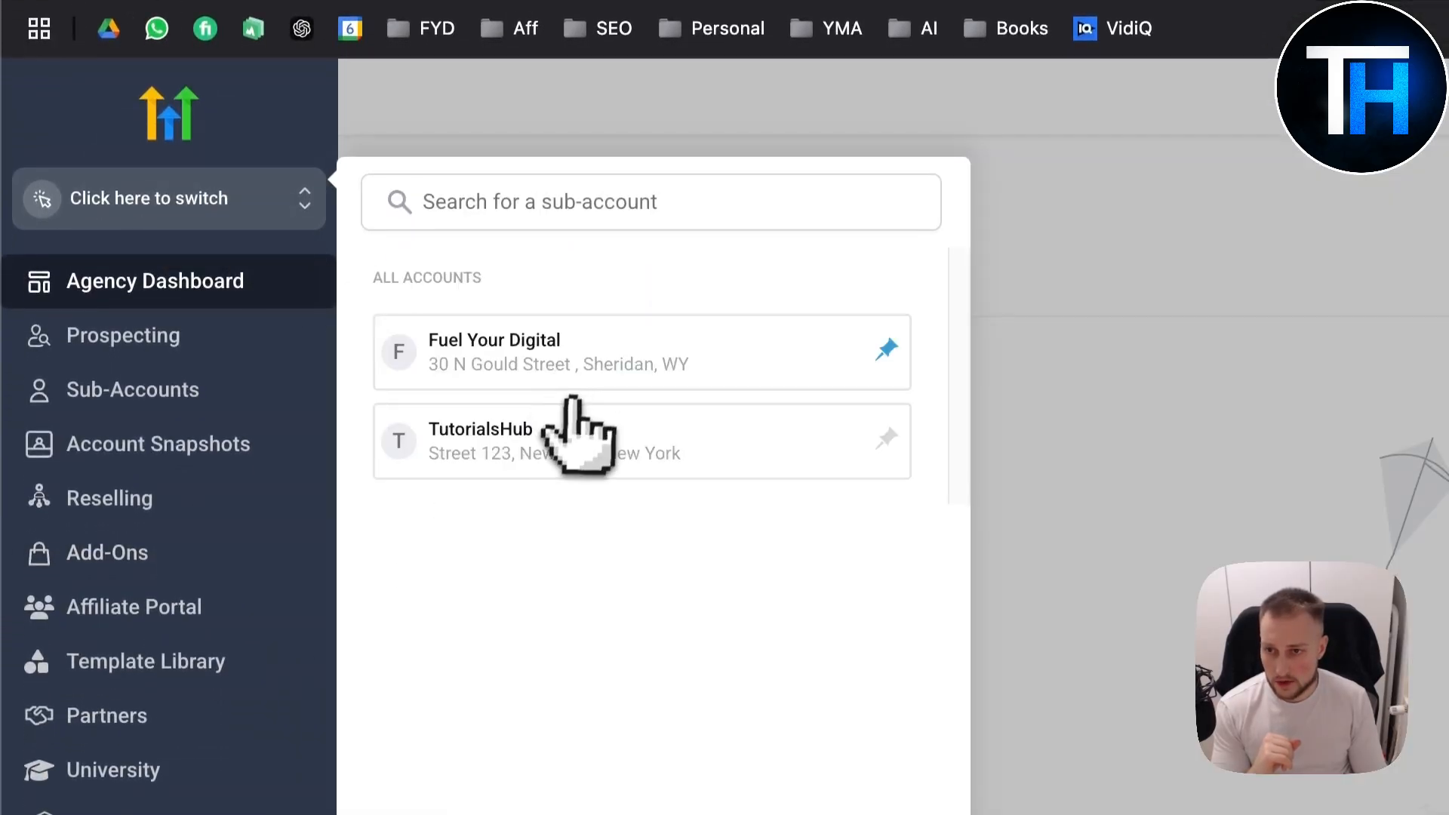
{"action": "left_click", "coordinate": [520, 434]}
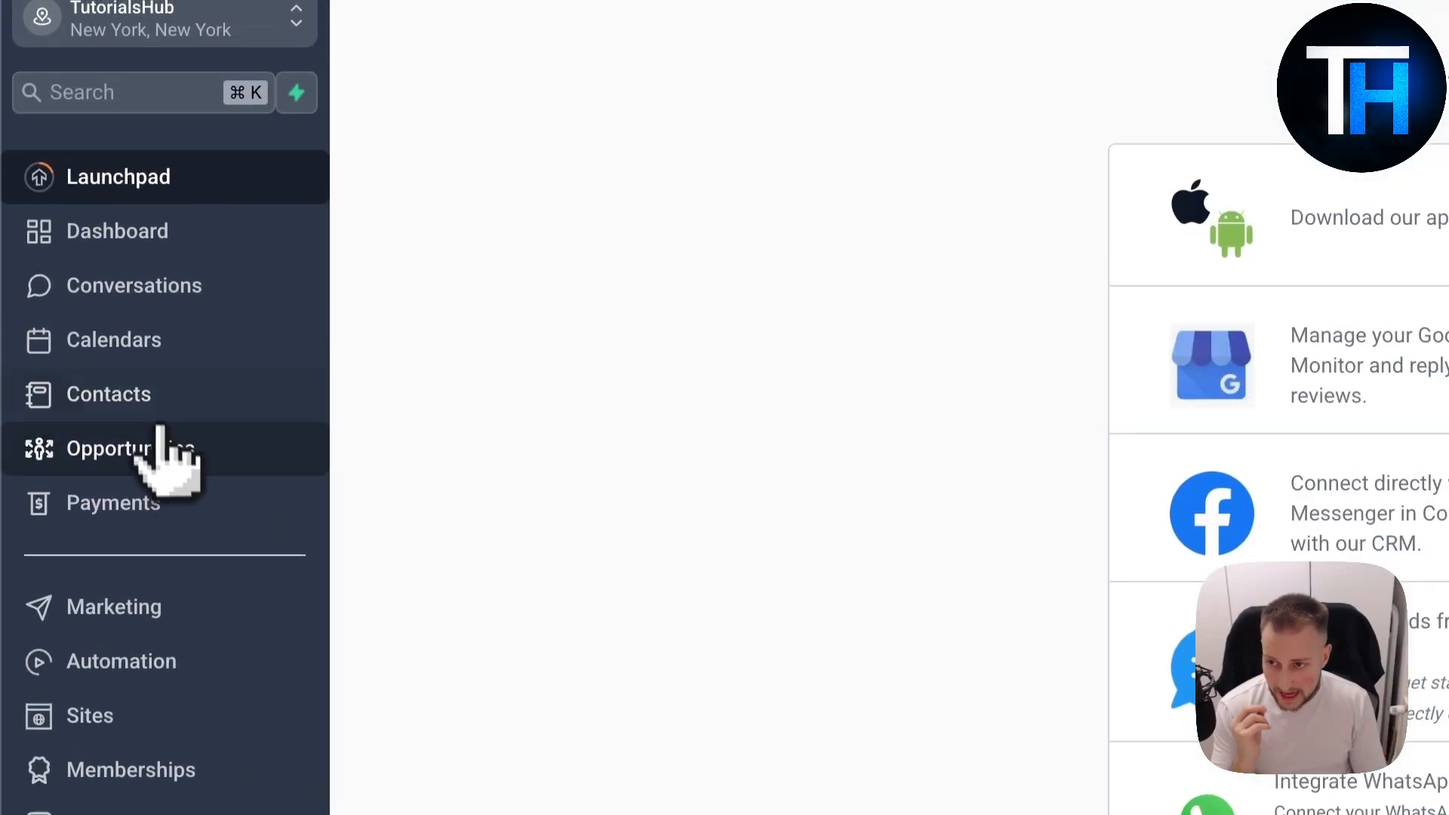
{"action": "left_click", "coordinate": [159, 356]}
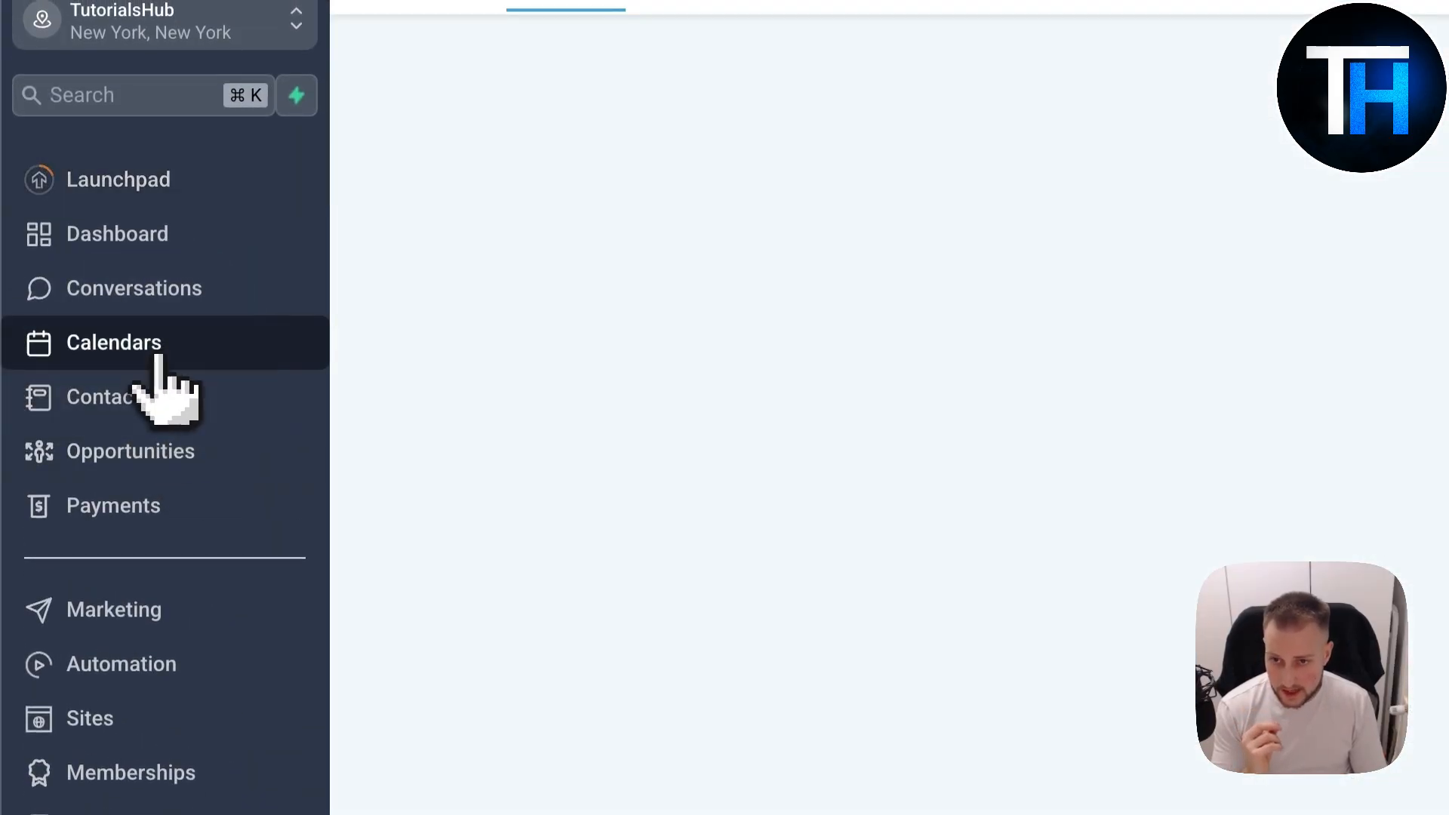
{"action": "left_click", "coordinate": [1012, 534]}
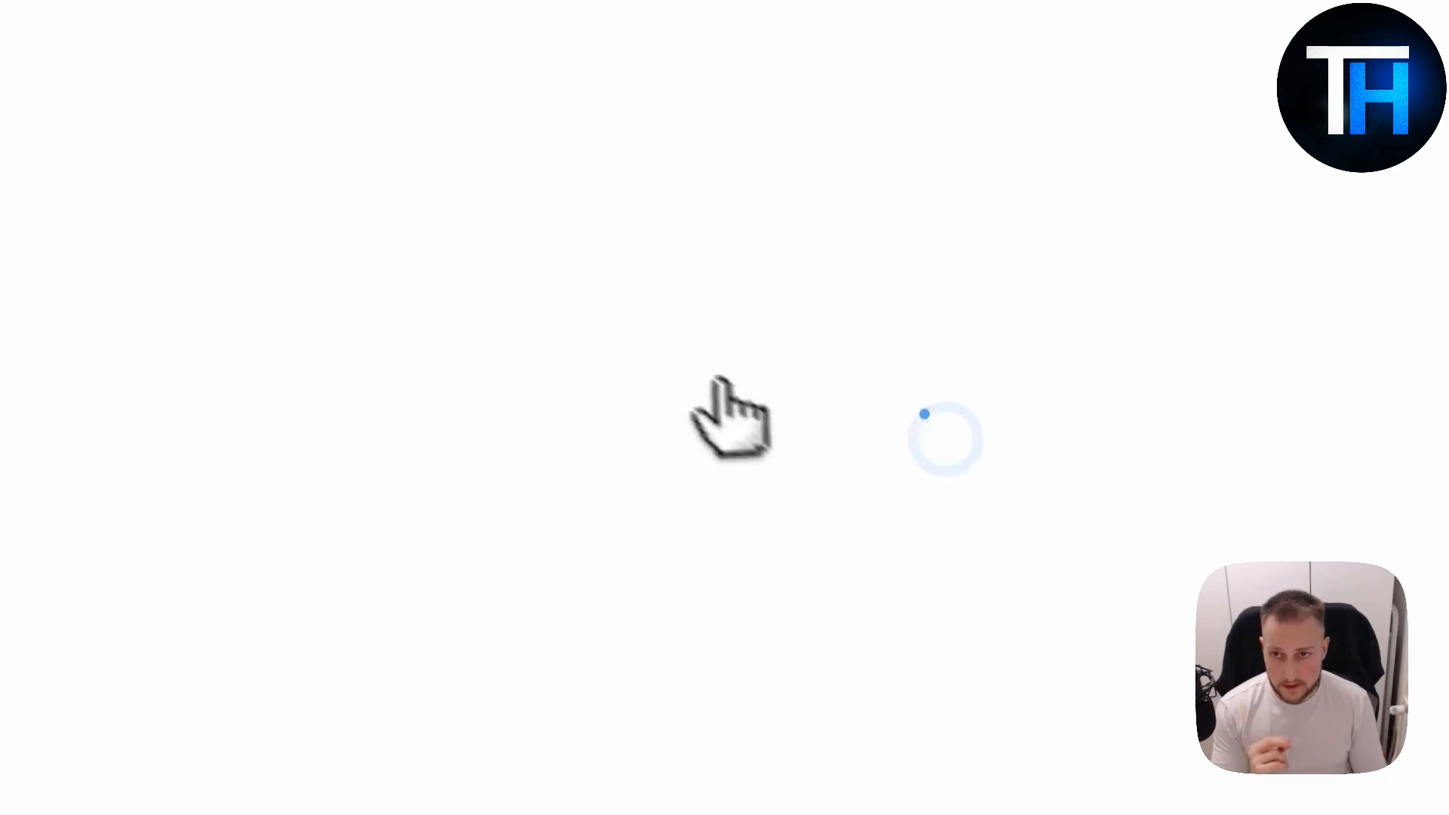
Start a new calendar with the Service Booking scheduling type and name the service "Free Teeth Whitening Session".
{"action": "left_click", "coordinate": [1317, 298]}
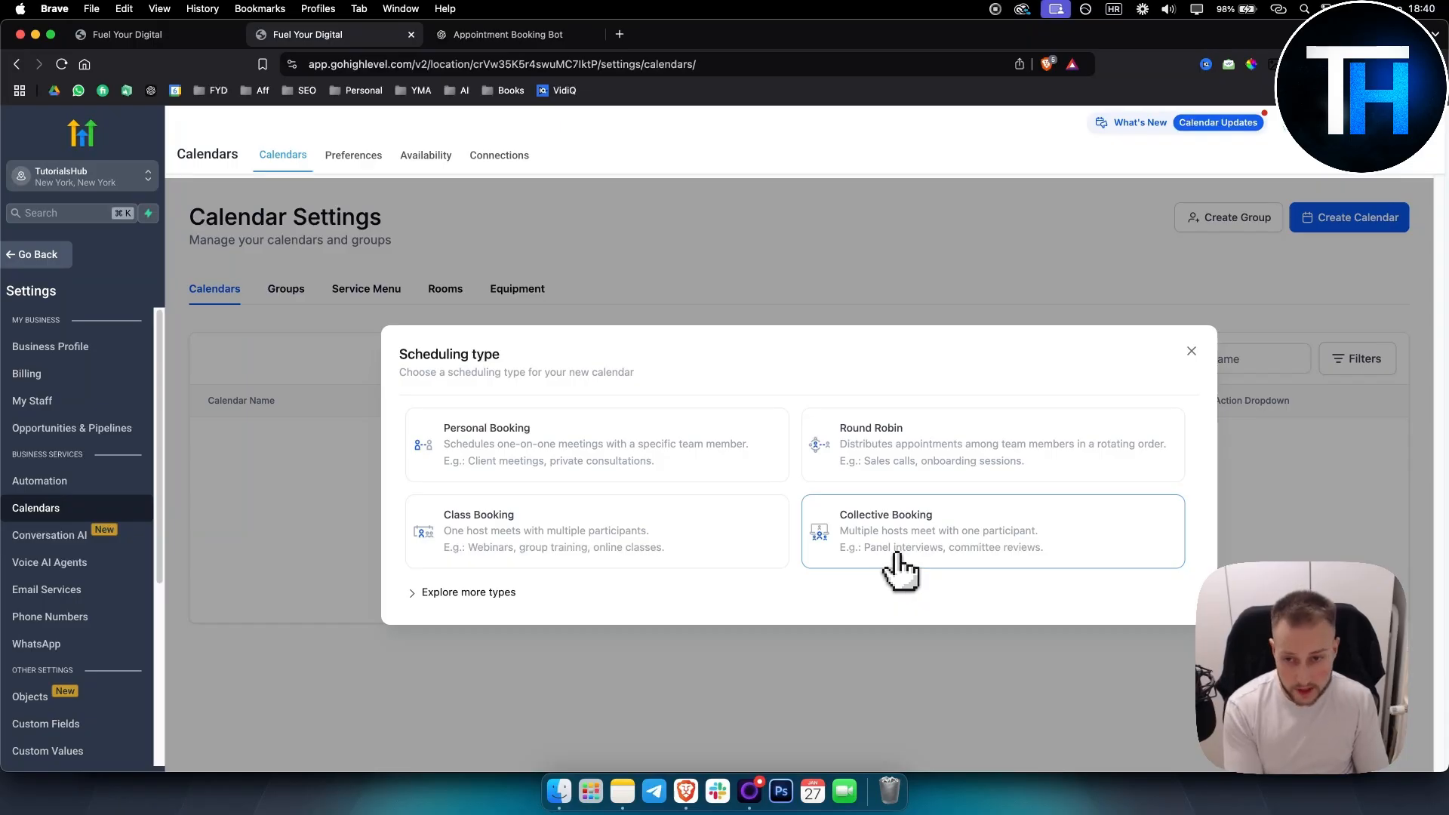
{"action": "left_click", "coordinate": [528, 592]}
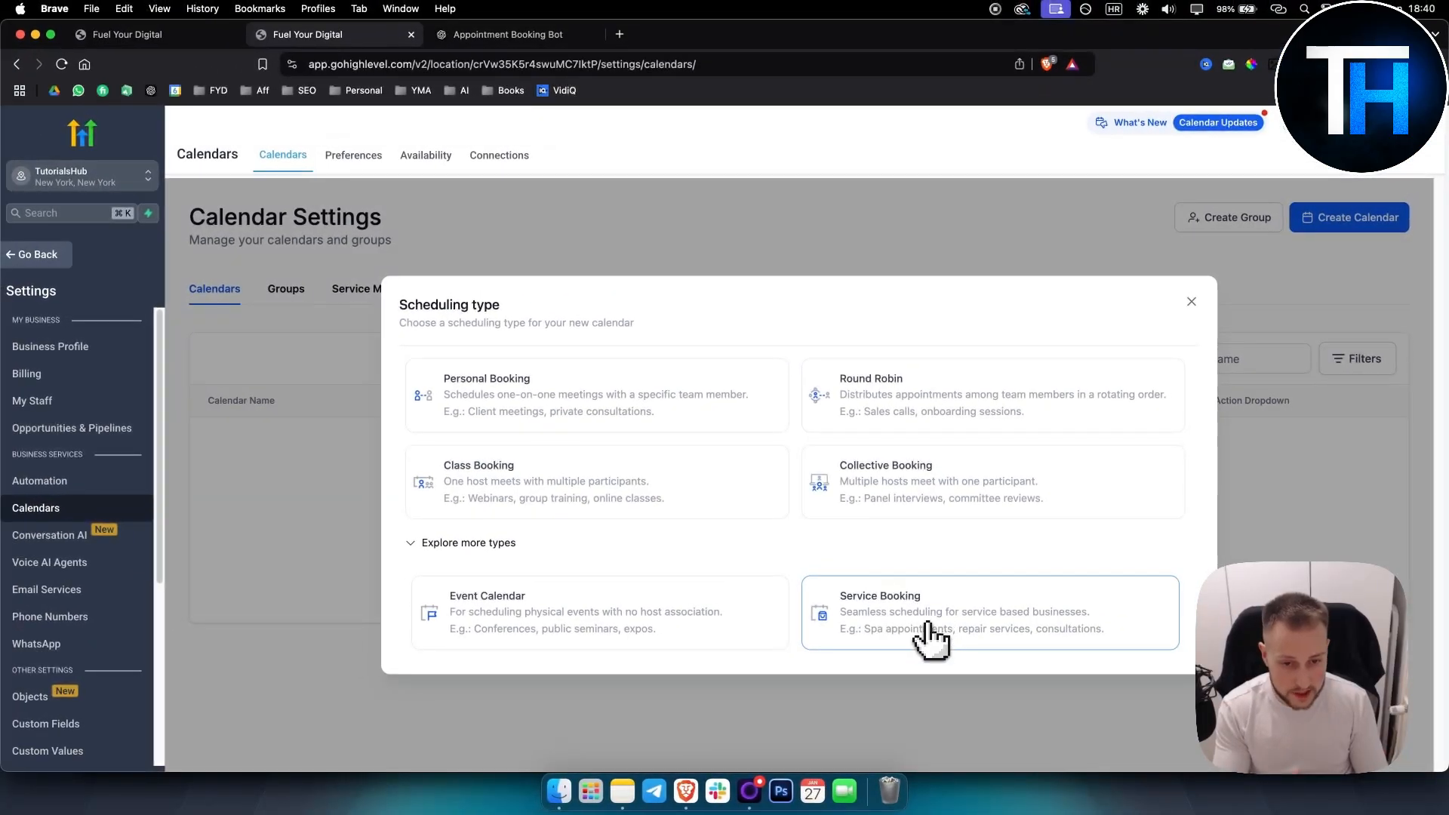
{"action": "left_click", "coordinate": [950, 637]}
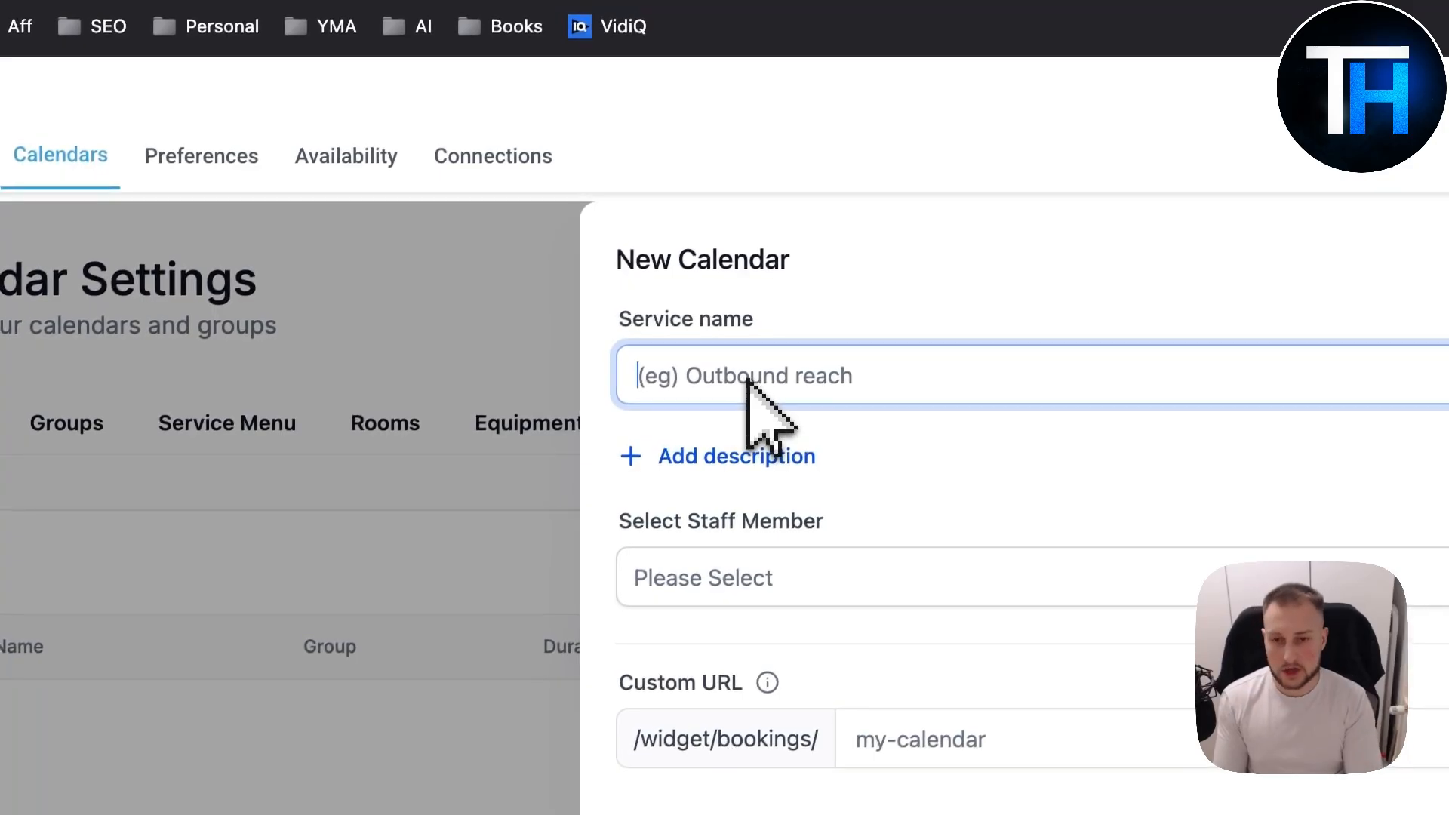
{"action": "type", "text": "Te"}
{"action": "key", "text": "BackSpace"}
{"action": "key", "text": "BackSpace"}
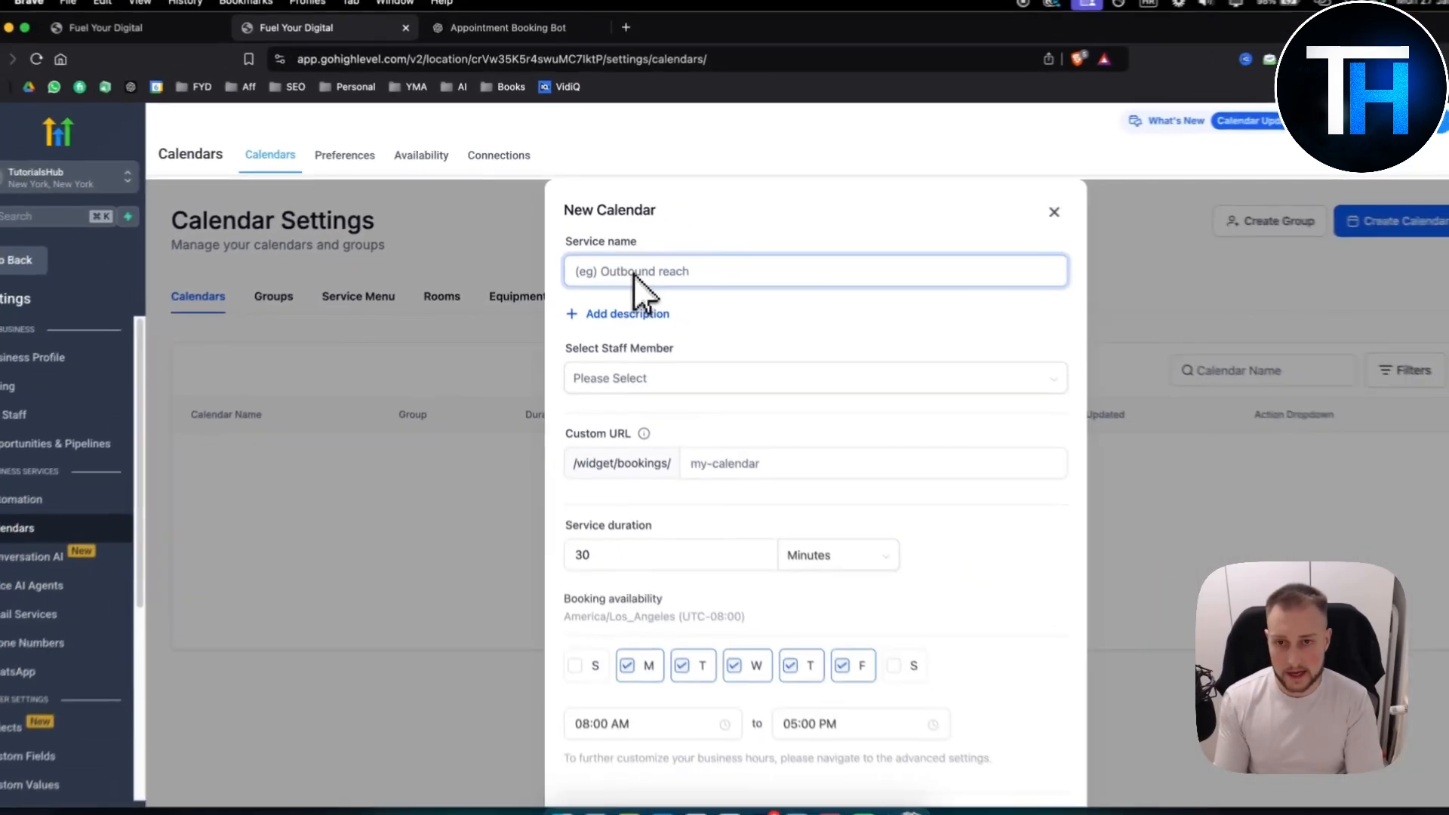
{"action": "type", "text": "Free Teeth Whitening Session"}
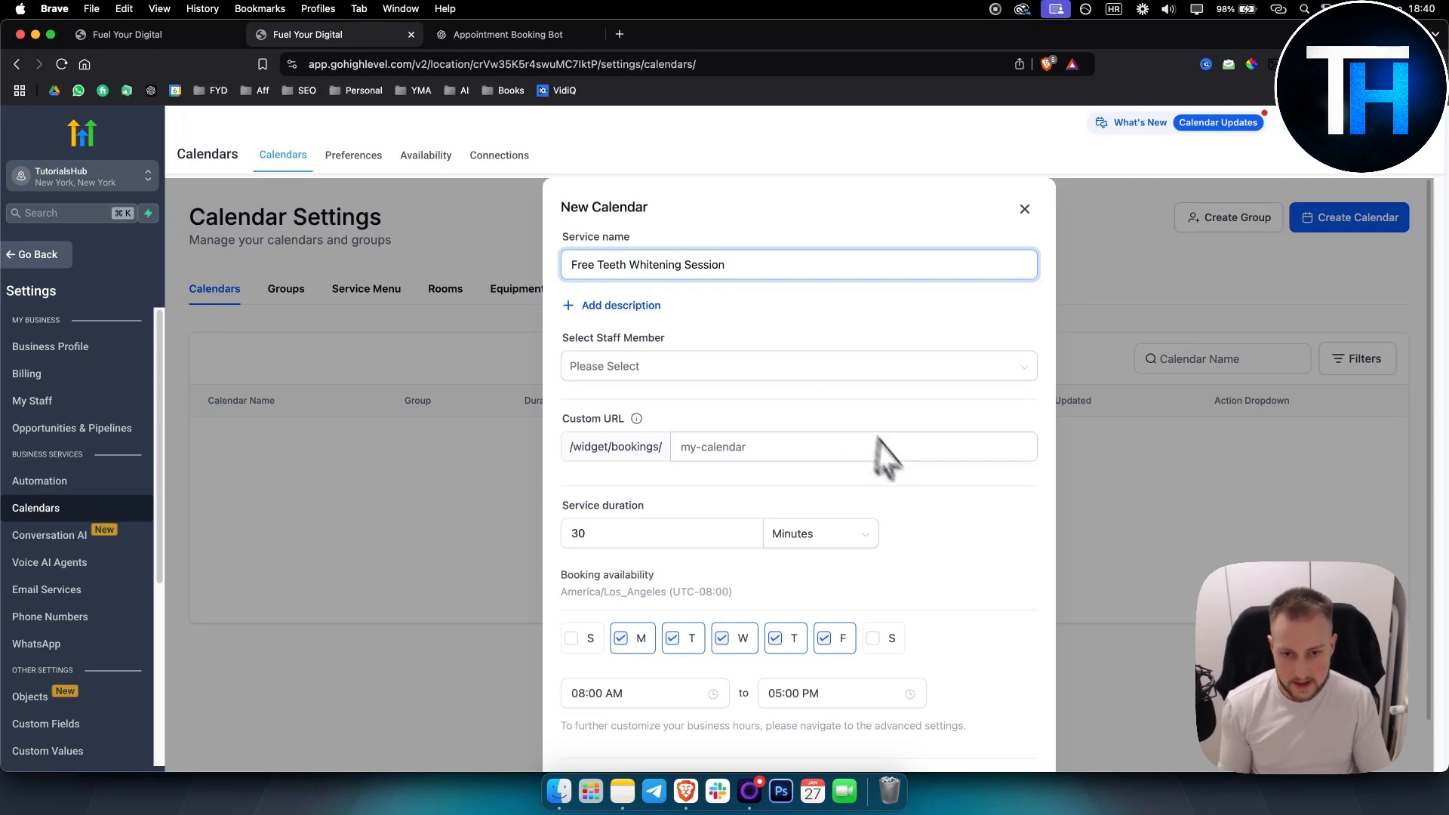
Try to confirm the new calendar, check the available staff members, and close the form without creating it.
{"action": "scroll", "coordinate": [891, 468], "scroll_direction": "down", "scroll_amount": 2}
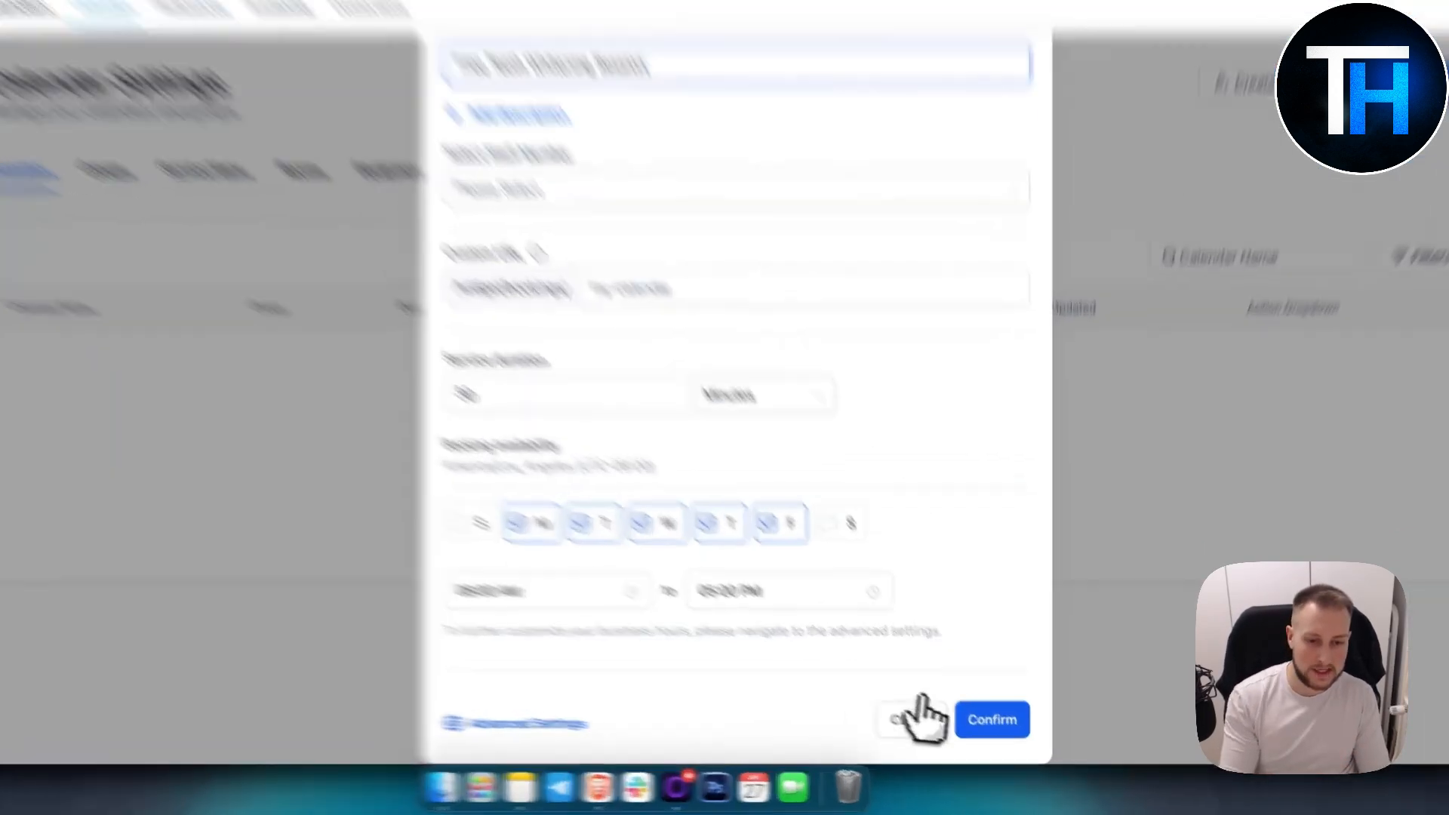
{"action": "left_click", "coordinate": [996, 736]}
{"action": "left_click", "coordinate": [660, 308]}
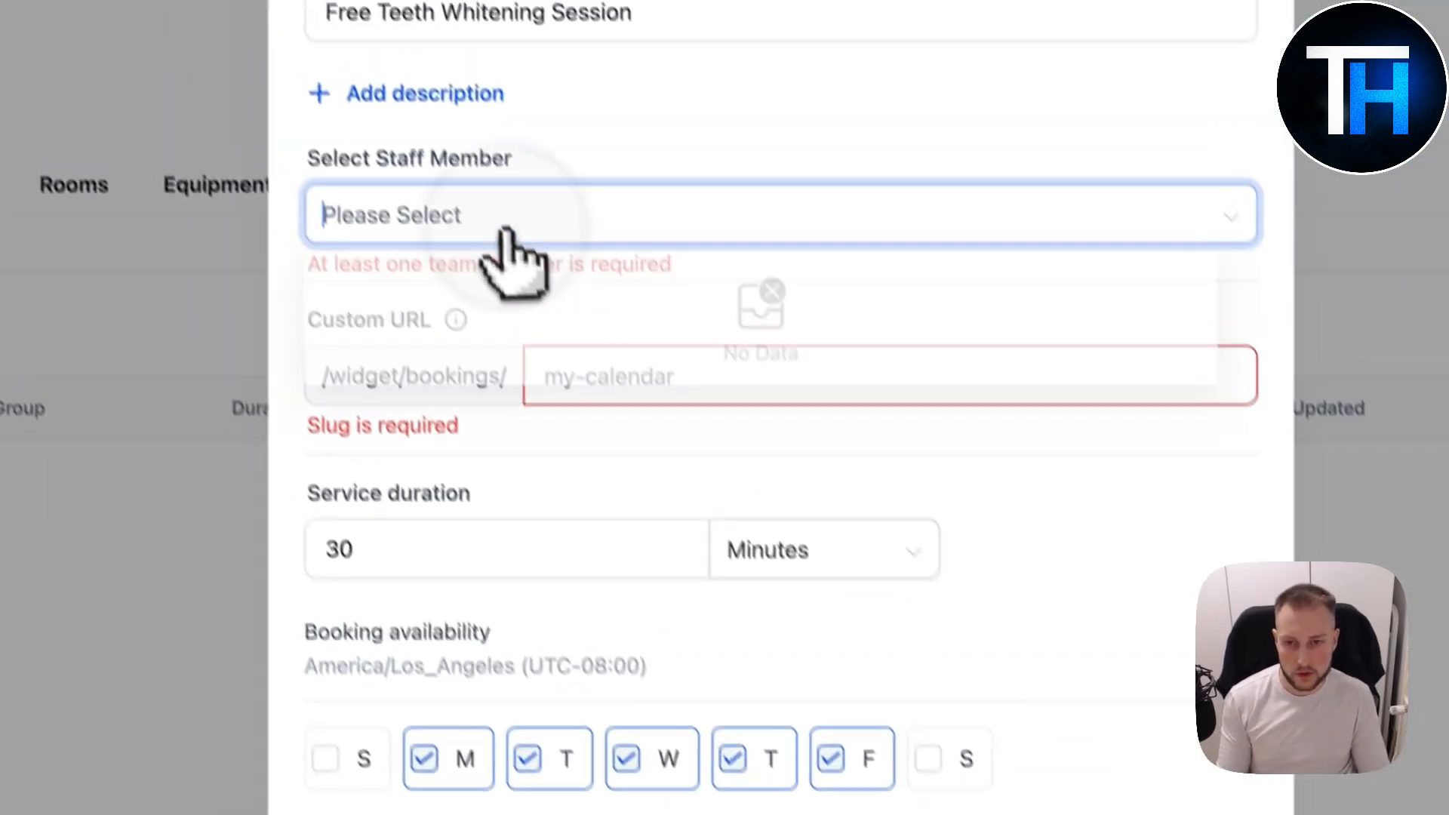
{"action": "left_click", "coordinate": [651, 170]}
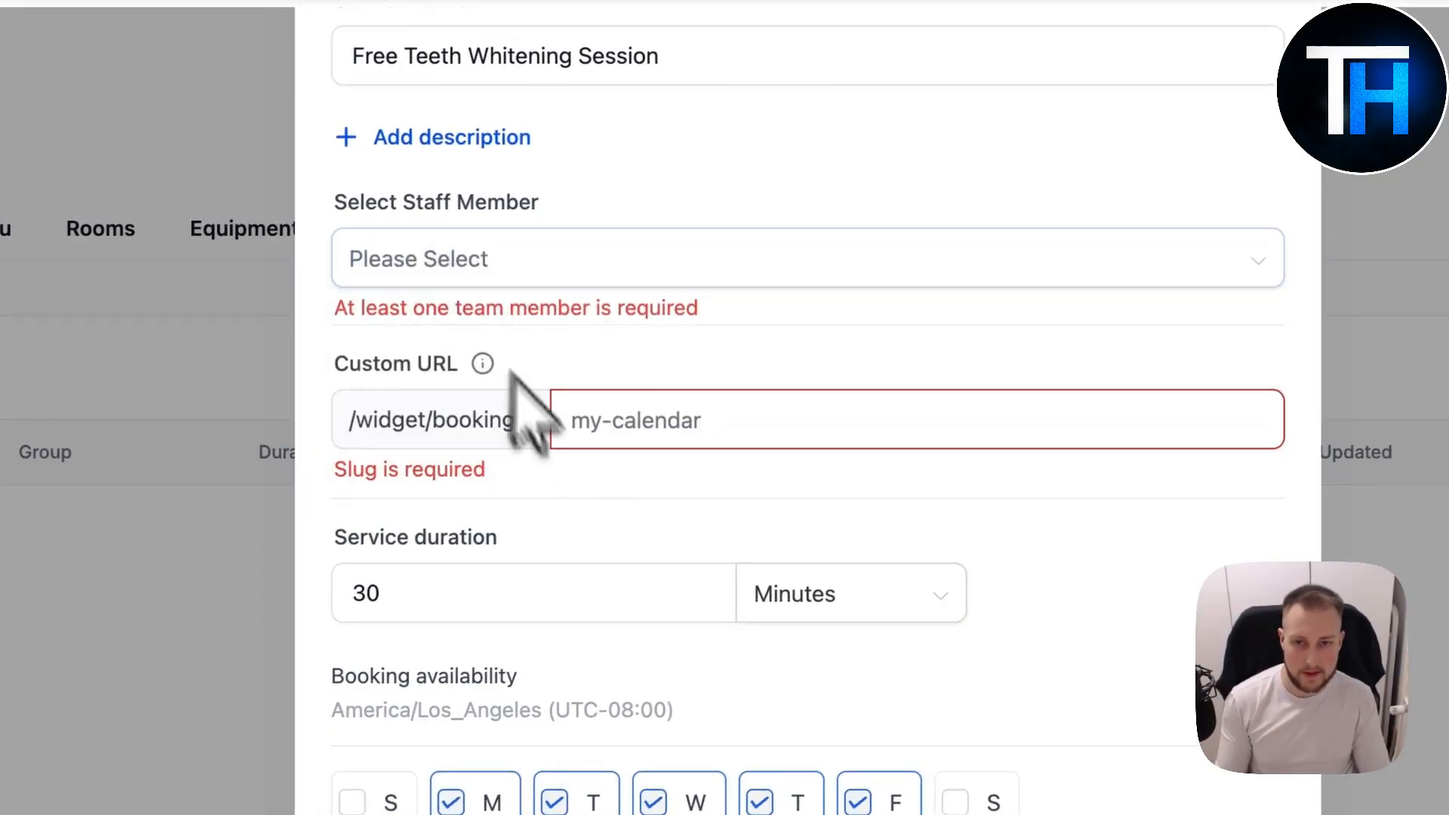
{"action": "scroll", "coordinate": [644, 576], "scroll_direction": "up", "scroll_amount": 2}
{"action": "left_click", "coordinate": [1255, 65]}
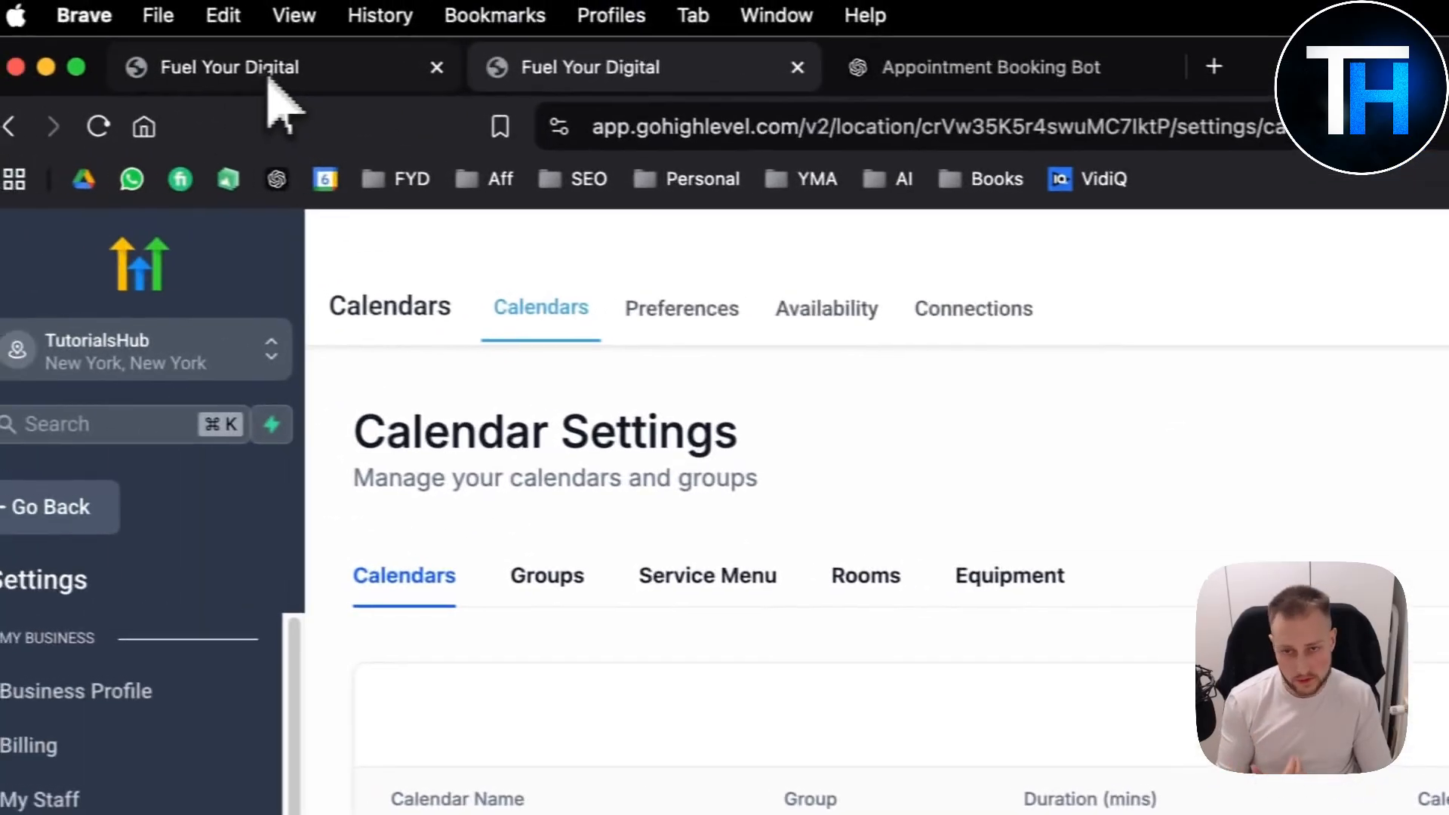
Return to the bot's tab, recheck the calendar choices in the Appointment Booking action, and close it.
{"action": "left_click", "coordinate": [44, 50]}
{"action": "left_click", "coordinate": [570, 462]}
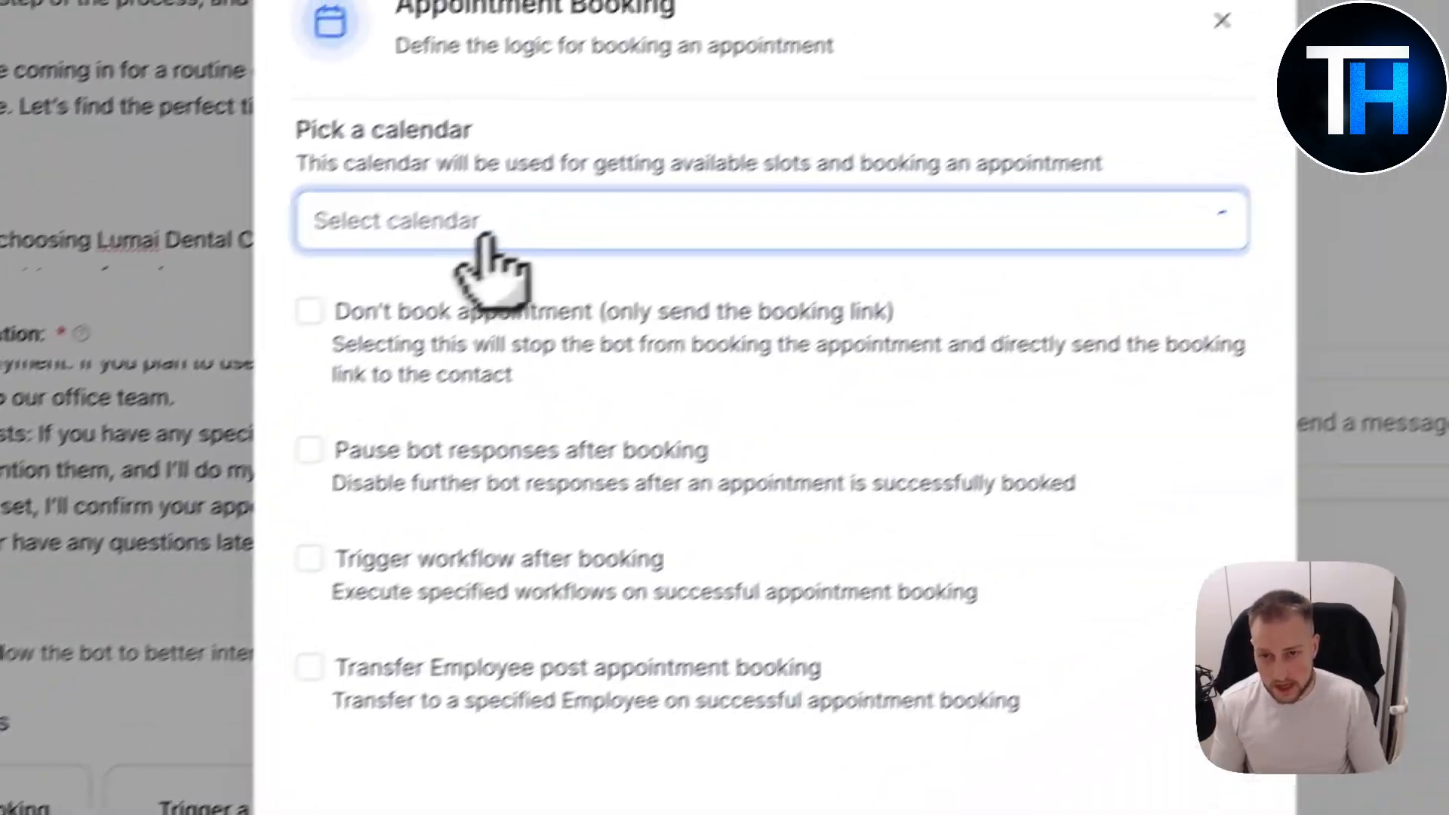
{"action": "left_click", "coordinate": [475, 240]}
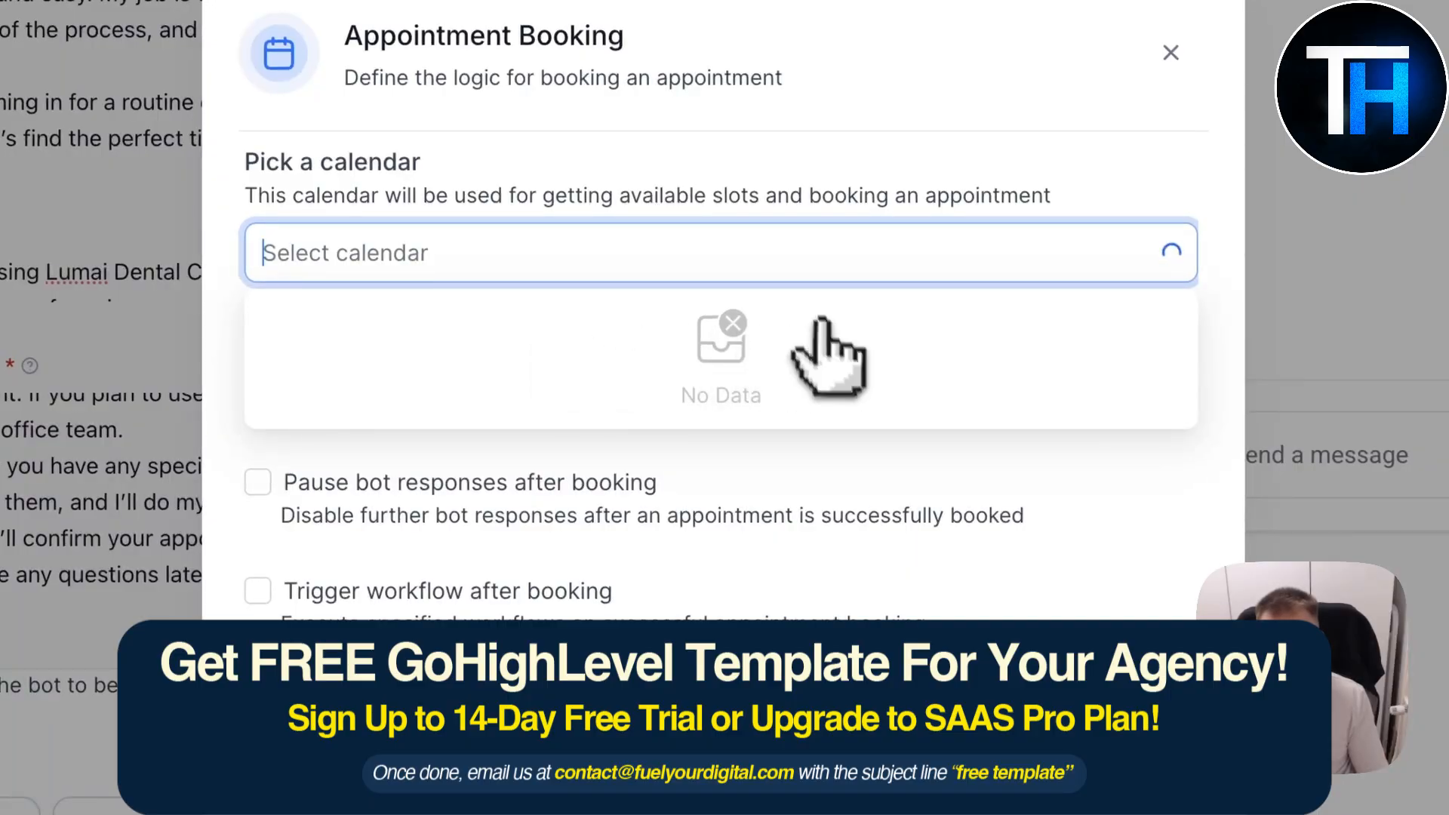
{"action": "left_click", "coordinate": [639, 570]}
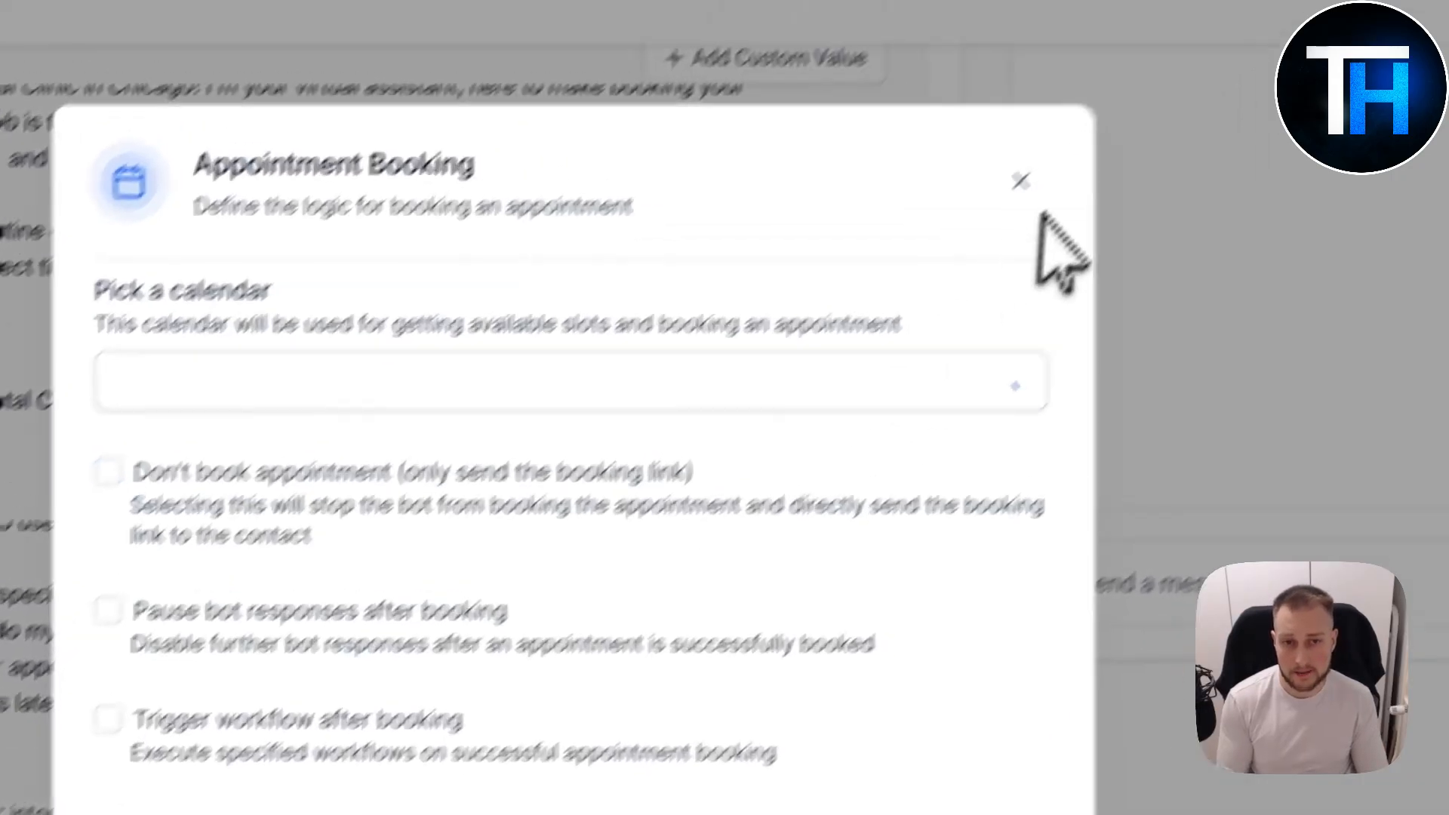
{"action": "left_click", "coordinate": [1171, 52]}
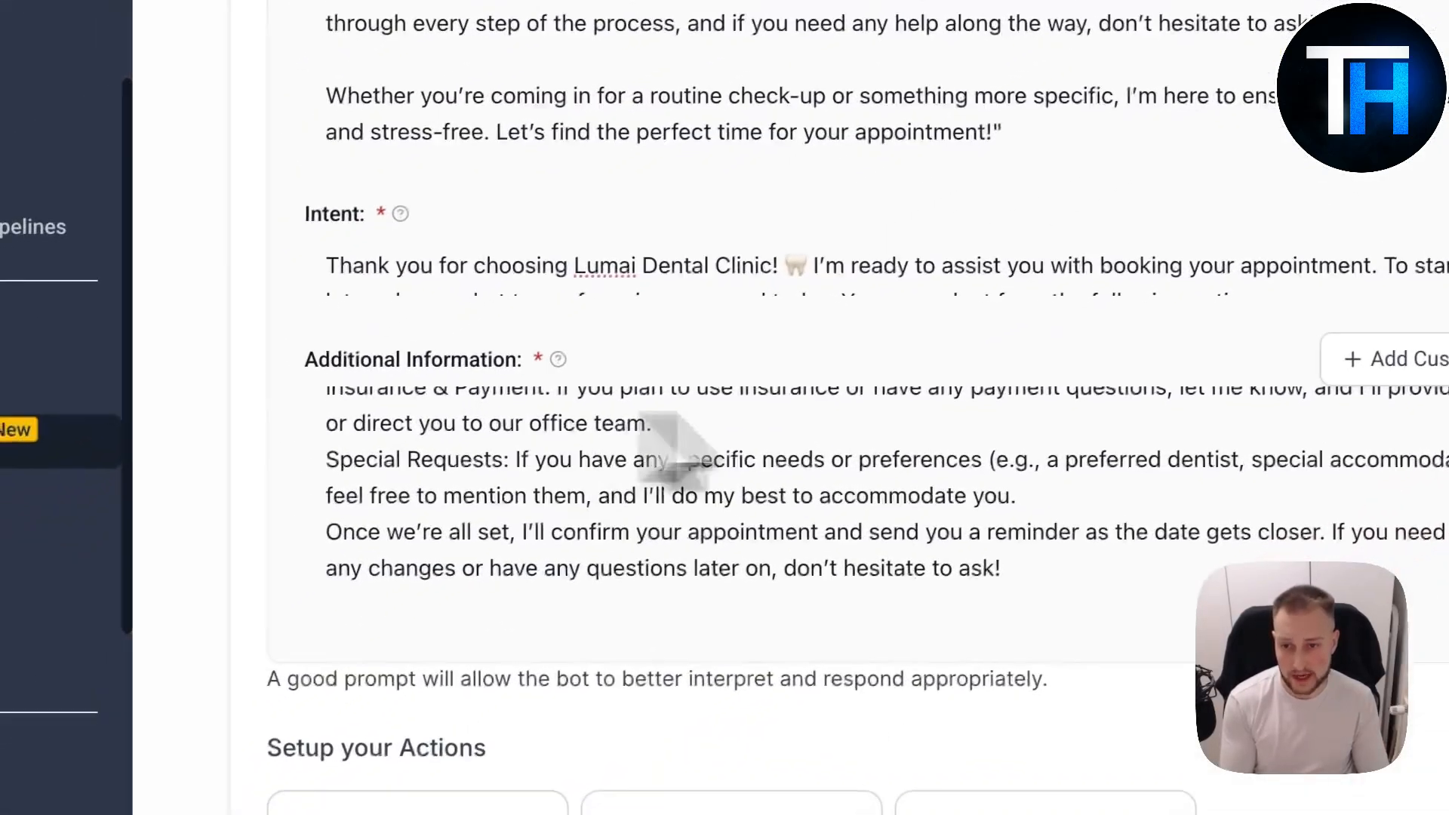
Save the Lumai Assistant bot's goals and dismiss the notification.
{"action": "left_click_drag", "start_coordinate": [964, 525], "coordinate": [1031, 546]}
{"action": "scroll", "coordinate": [905, 484], "scroll_direction": "up", "scroll_amount": 1}
{"action": "left_click", "coordinate": [829, 441]}
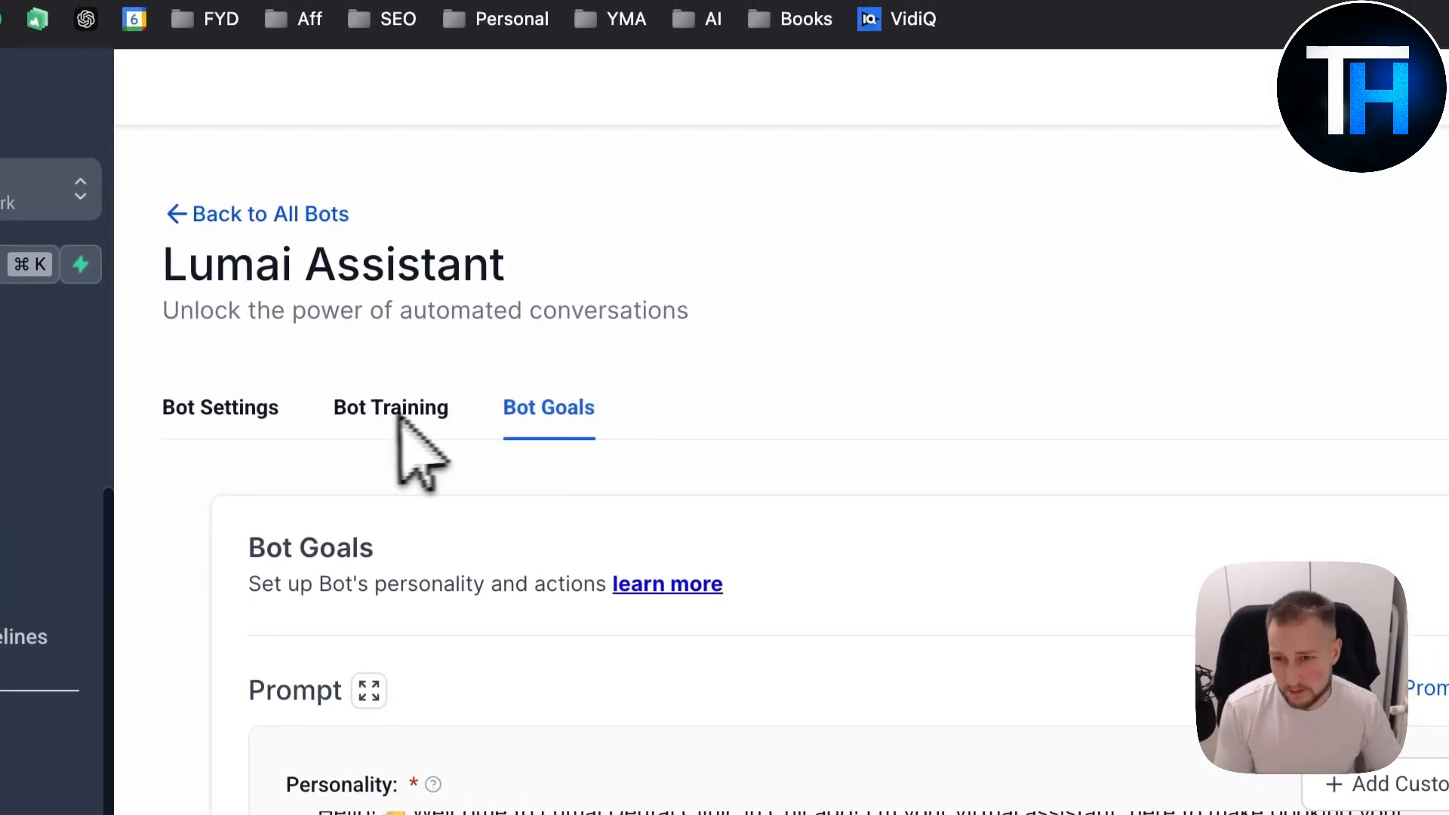
{"action": "left_click", "coordinate": [1430, 279]}
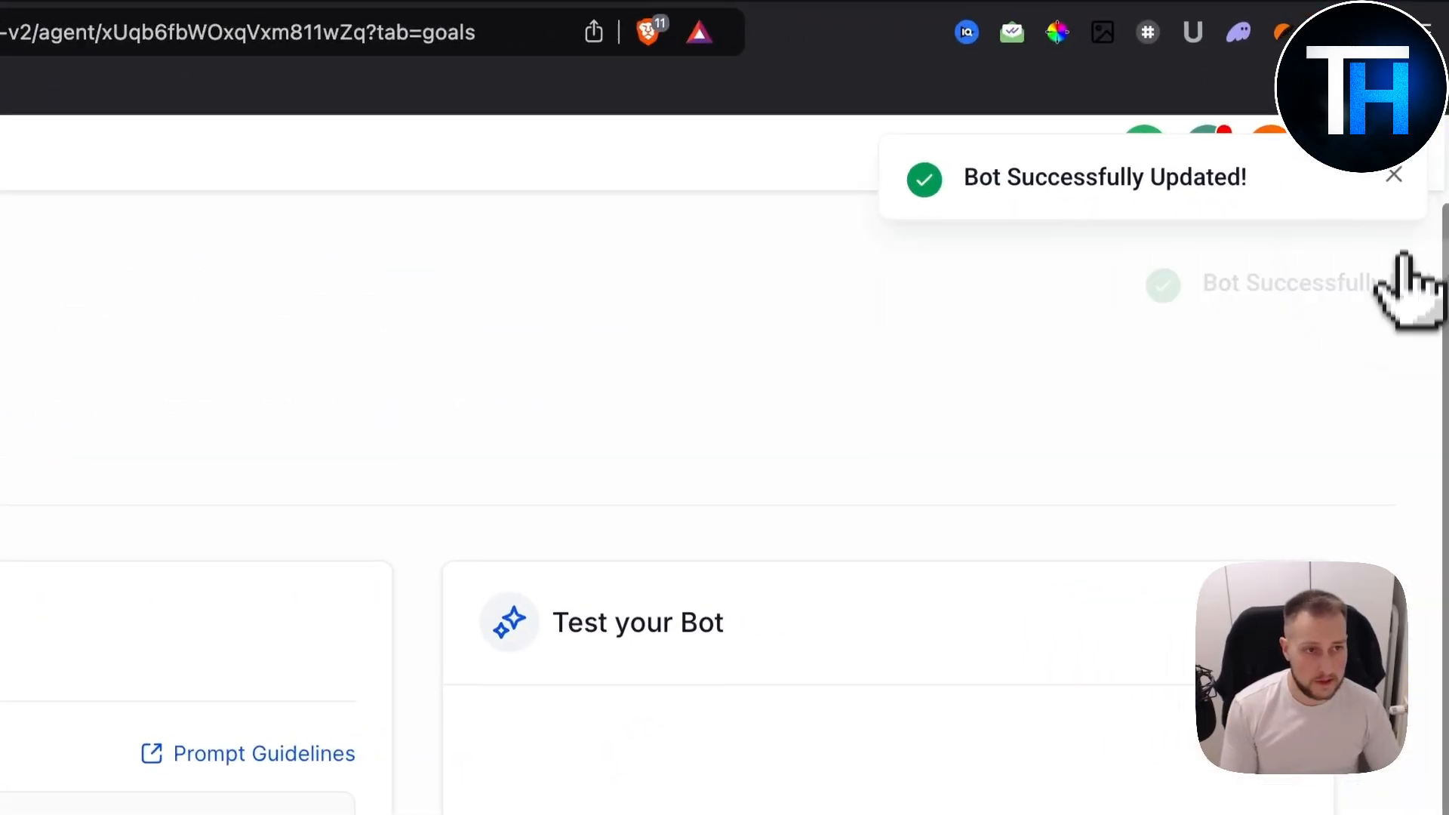
{"action": "left_click", "coordinate": [1395, 179]}
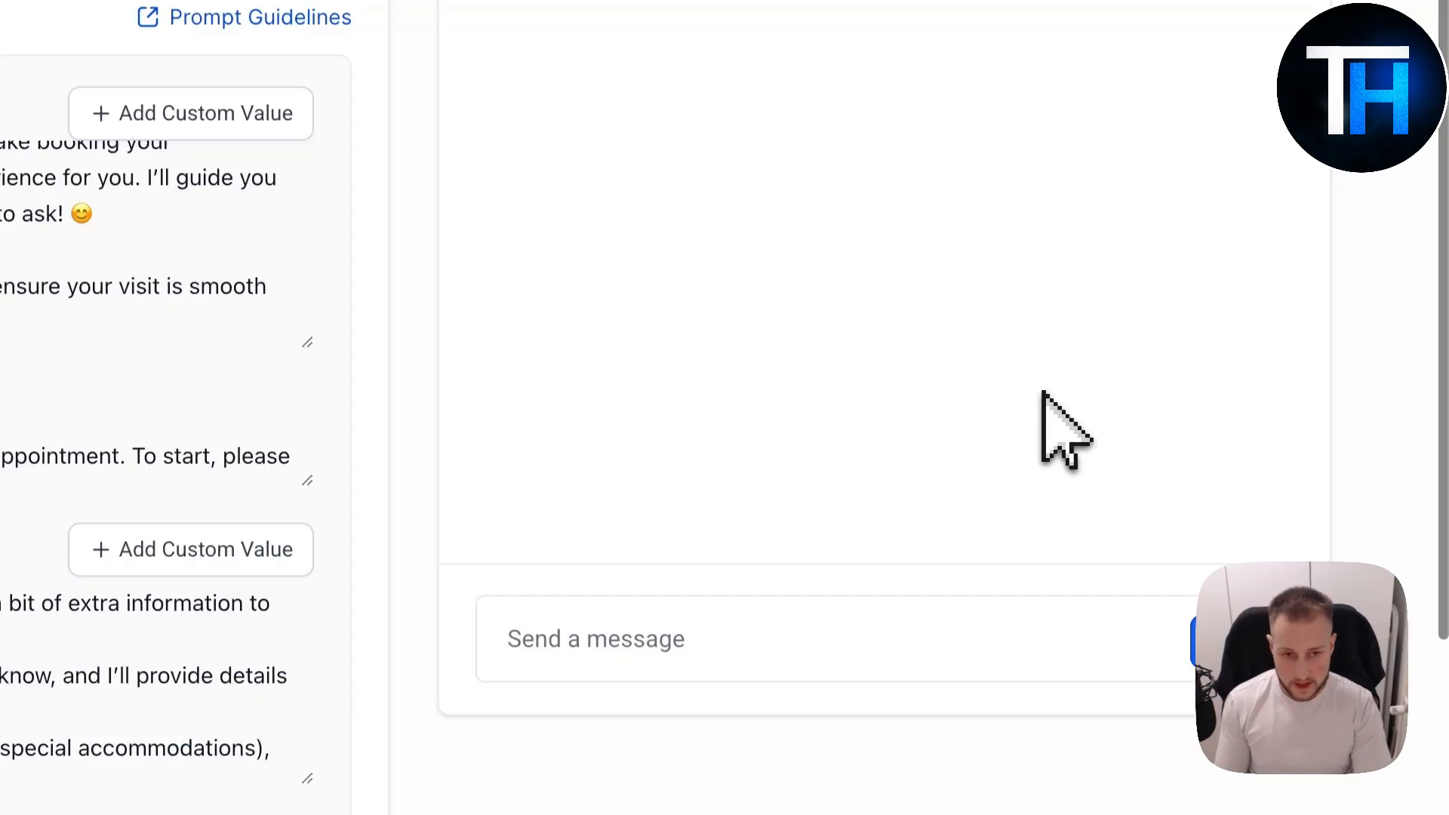
Test the bot by sending "Hello!" and the question "Do you have free teeth whitening that i can book for?".
{"action": "type", "text": "Hello, I wo"}
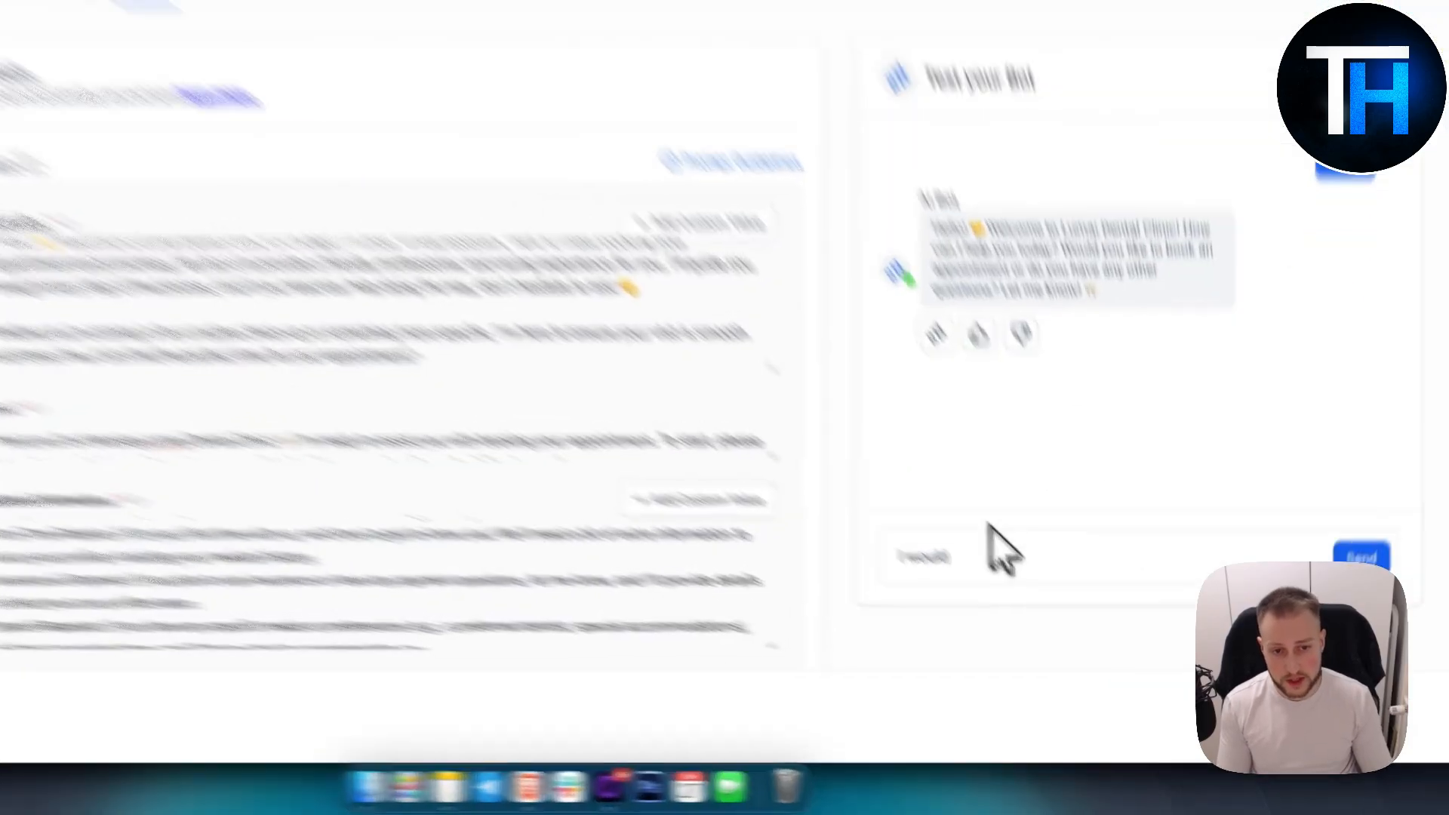
{"action": "left_click_drag", "start_coordinate": [1038, 608], "coordinate": [964, 608]}
{"action": "type", "text": "I have"}
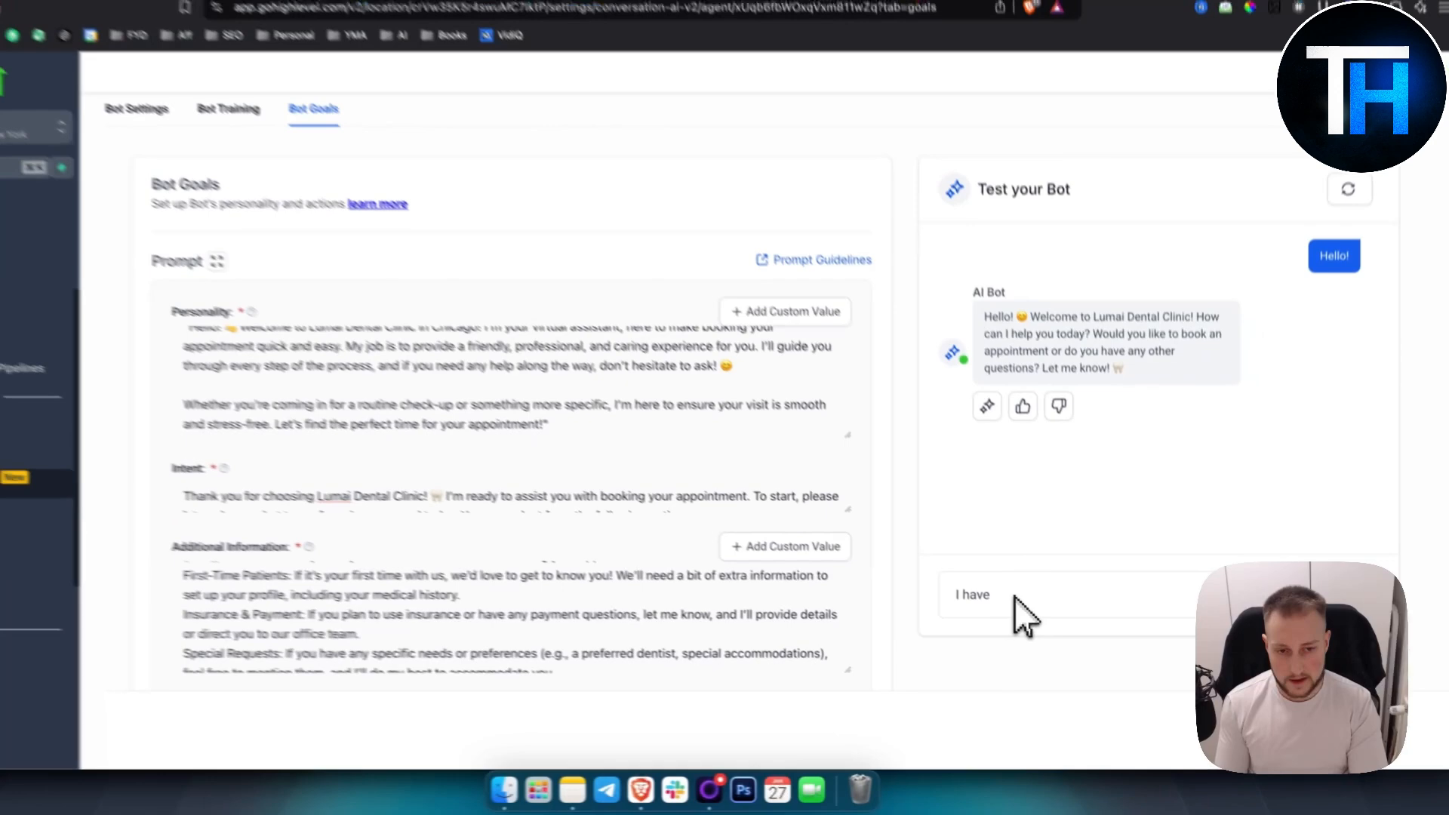
{"action": "key", "text": "BackSpace"}
{"action": "key", "text": "BackSpace"}
{"action": "key", "text": "BackSpace"}
{"action": "key", "text": "BackSpace"}
{"action": "key", "text": "BackSpace"}
{"action": "key", "text": "BackSpace"}
{"action": "key", "text": "BackSpace"}
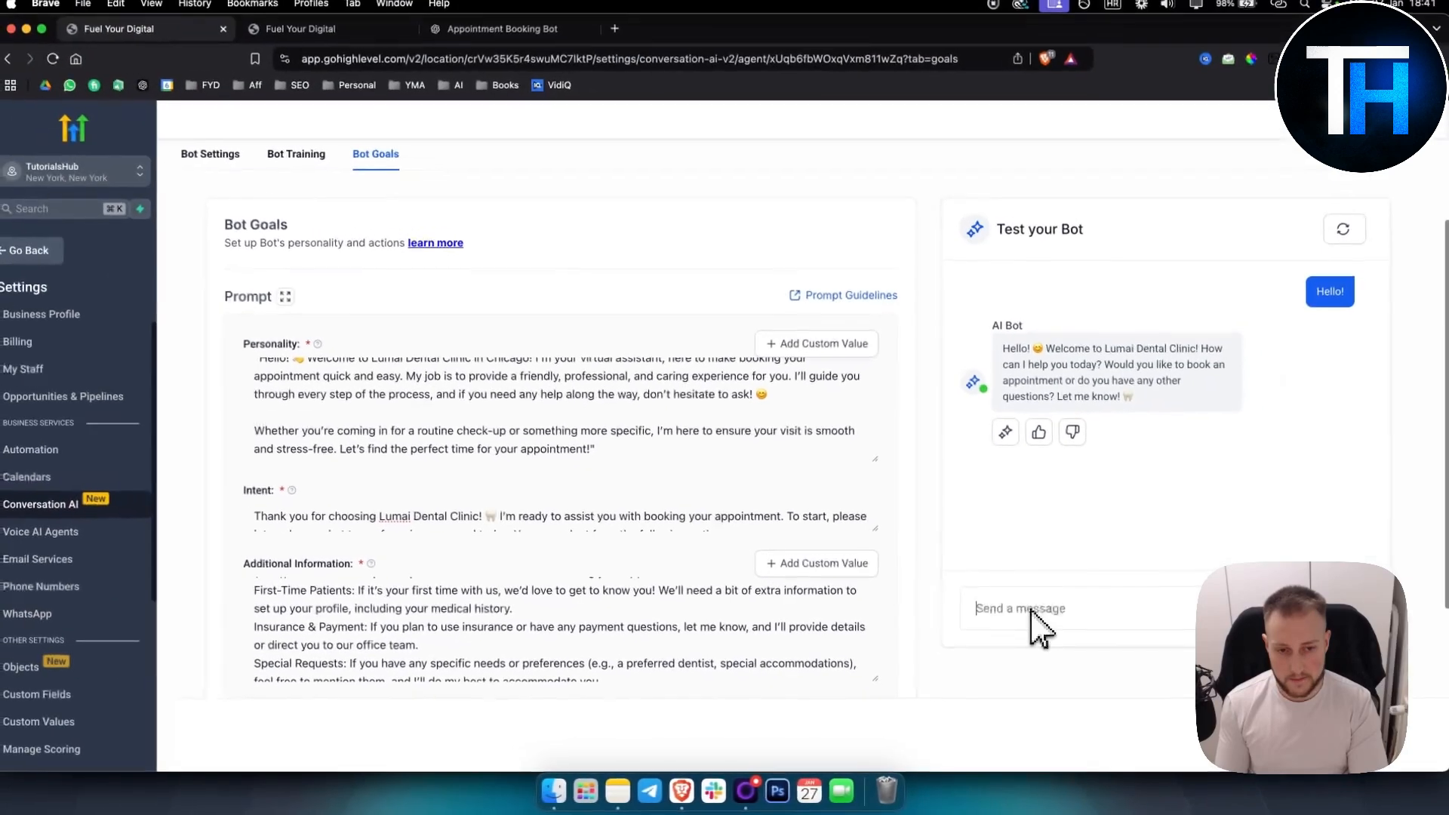
{"action": "type", "text": "Do you have free teeth whitening that i ca"}
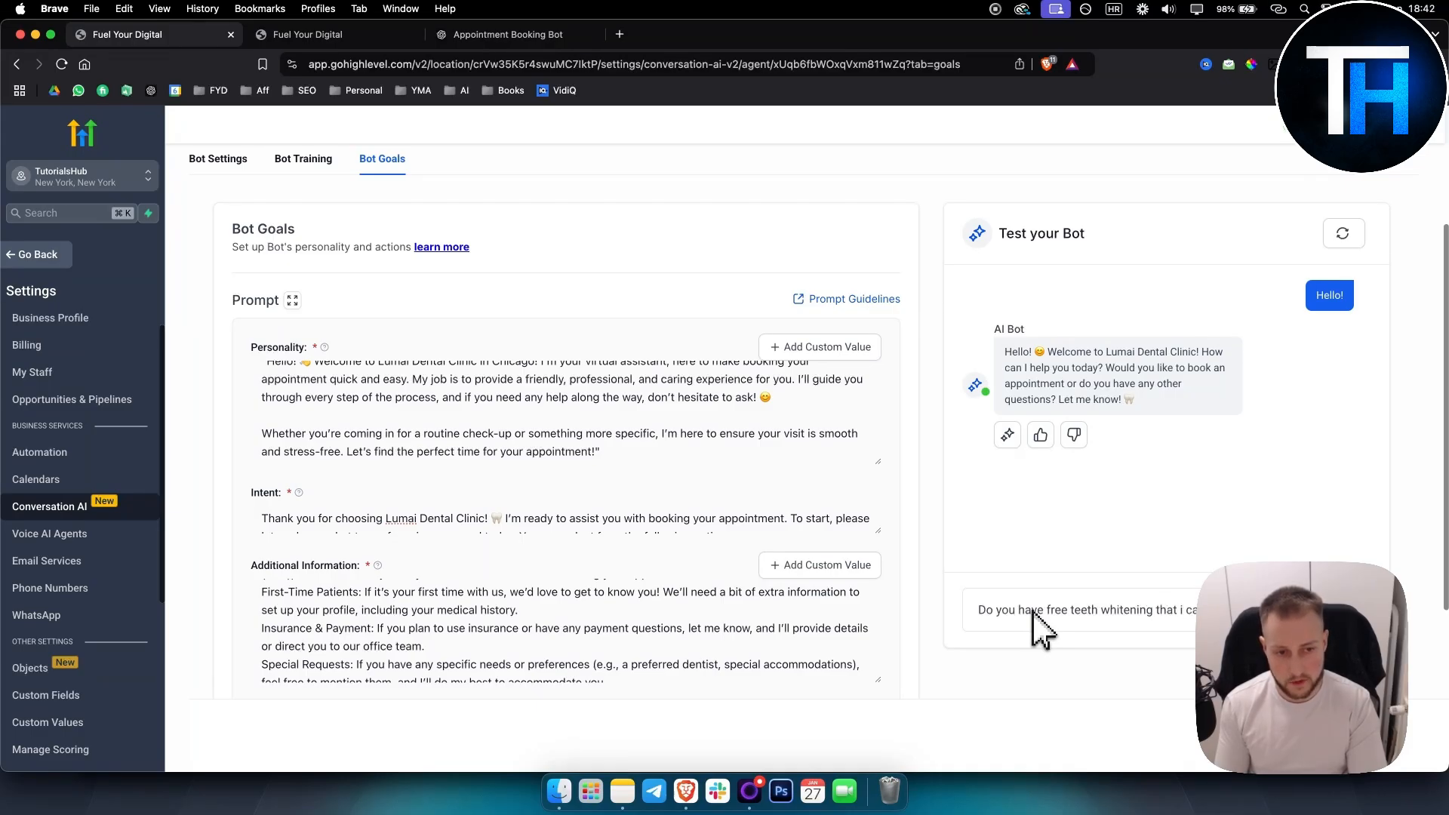
{"action": "key", "text": "Return"}
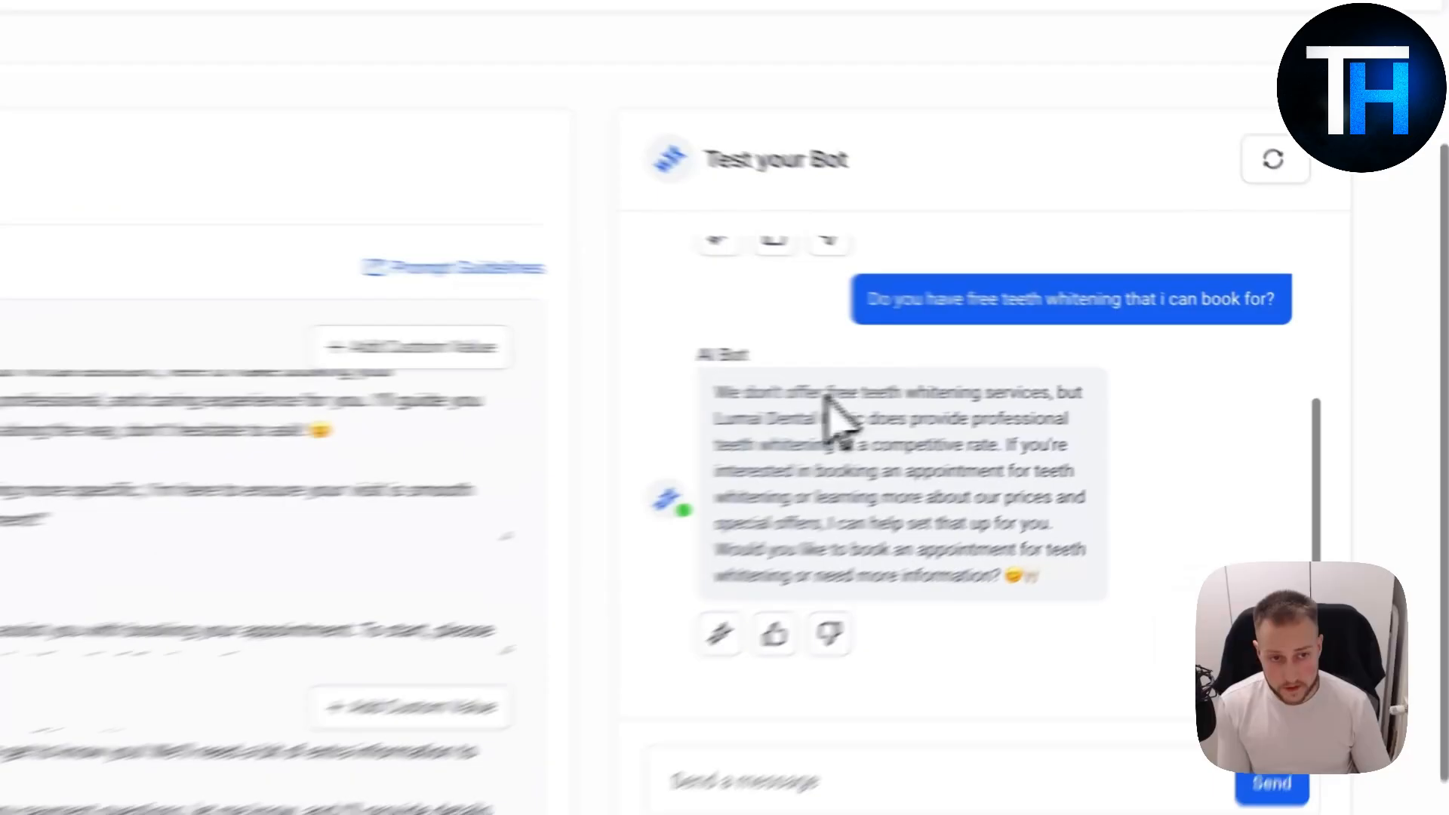
Answer the bot's teeth whitening reply with "I am interested" and review the test conversation.
{"action": "left_click_drag", "start_coordinate": [1066, 376], "coordinate": [1208, 378]}
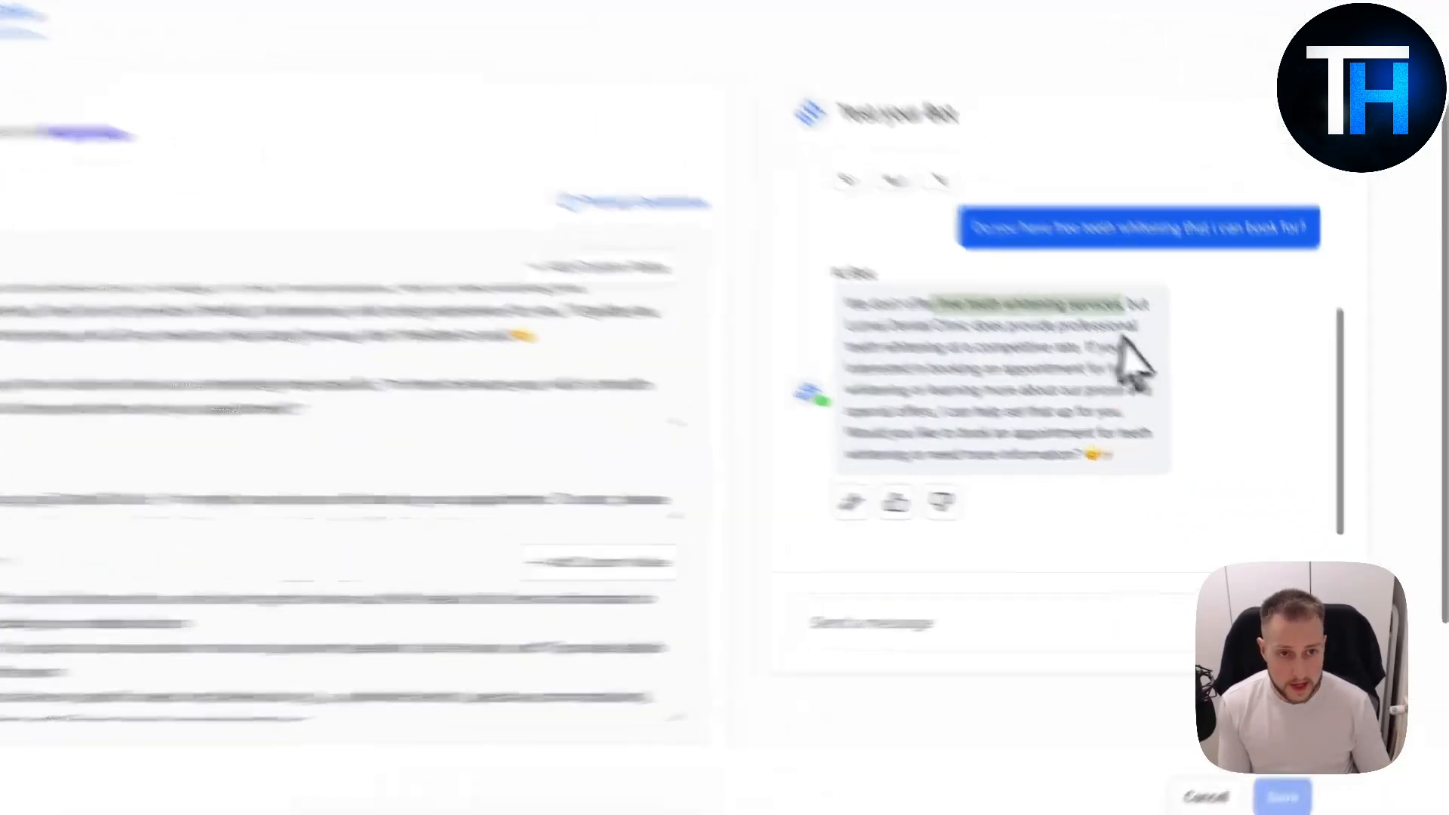
{"action": "left_click", "coordinate": [1218, 382]}
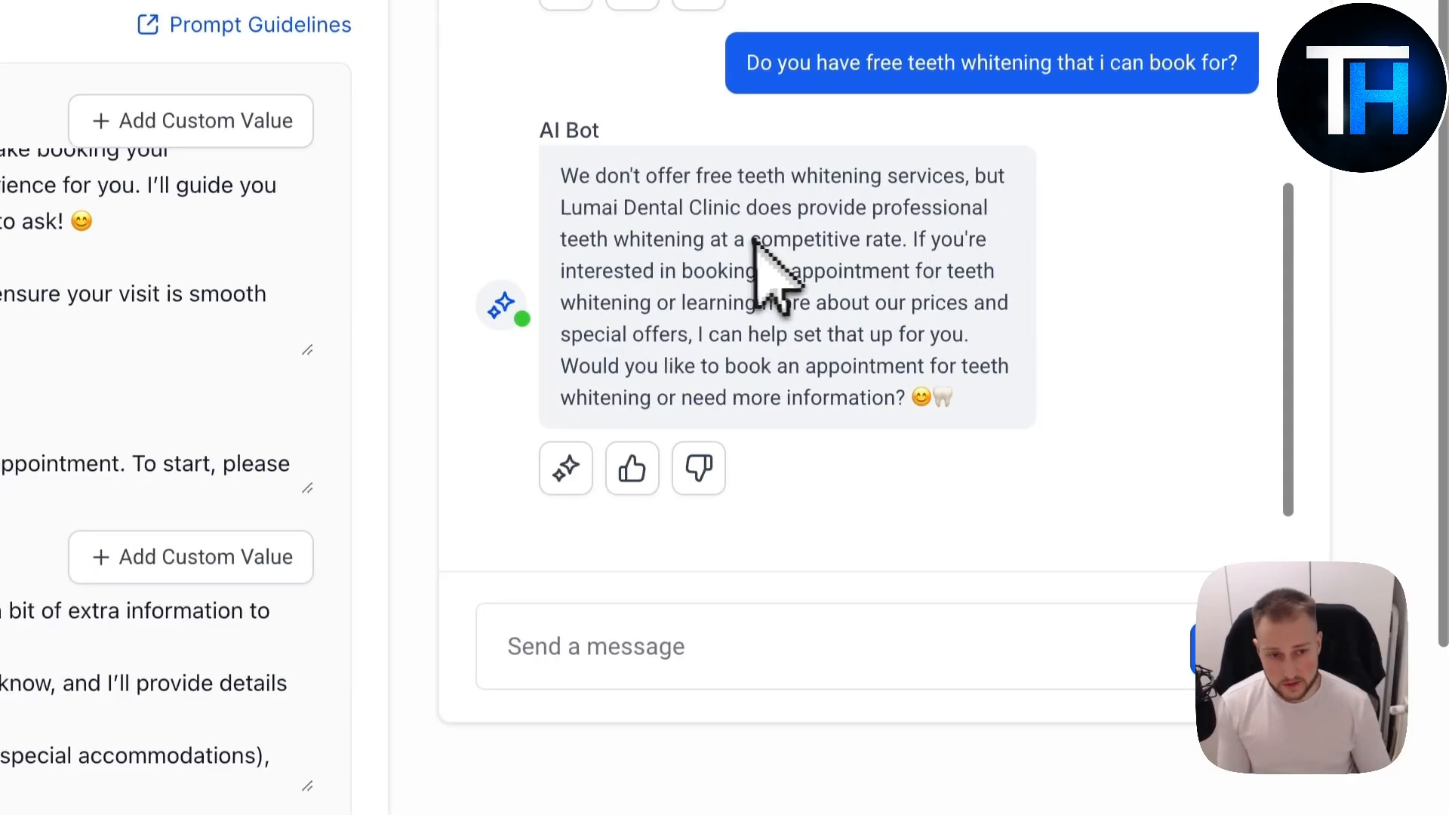
{"action": "left_click_drag", "start_coordinate": [928, 240], "coordinate": [991, 296]}
{"action": "left_click", "coordinate": [897, 388]}
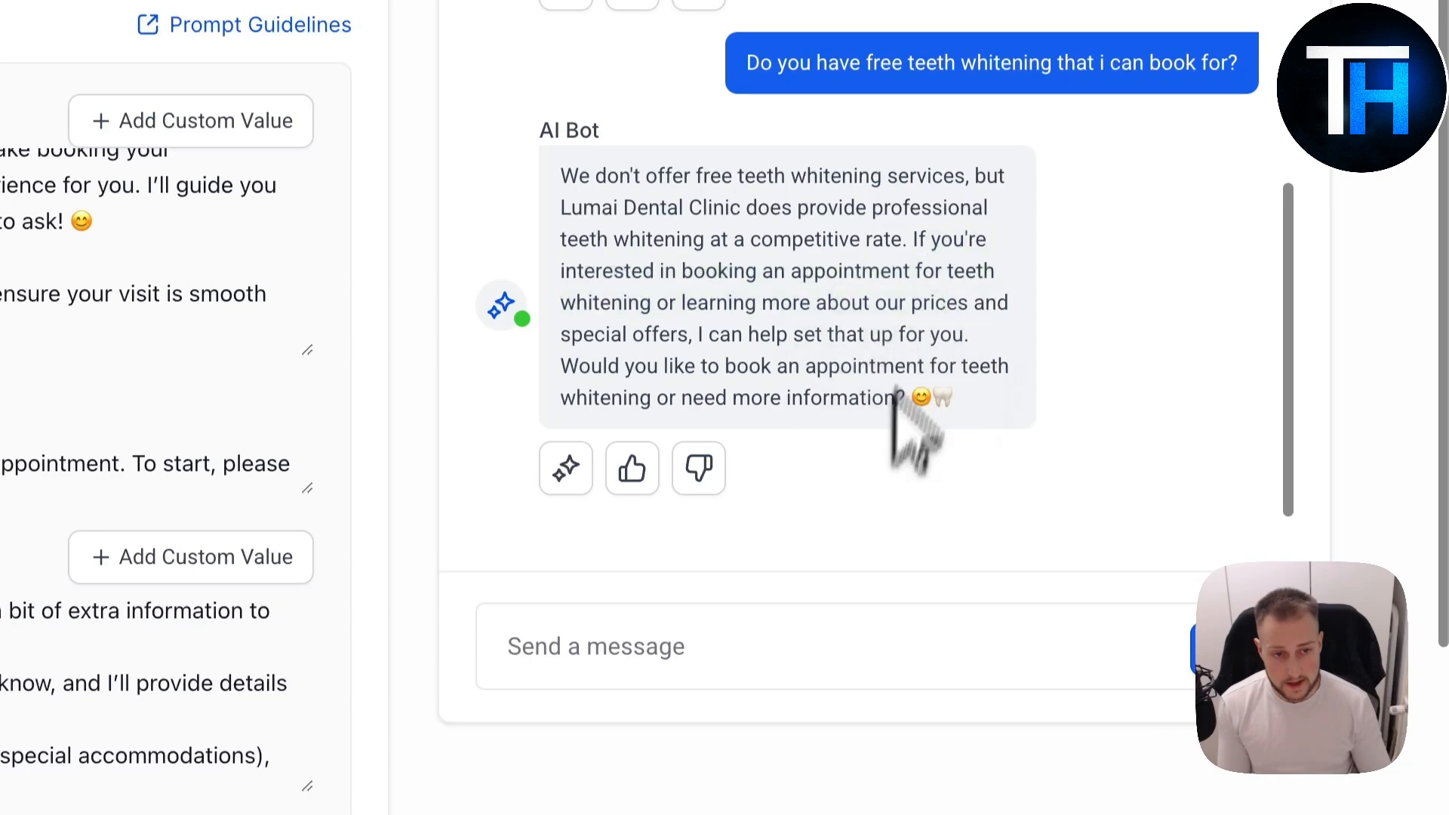
{"action": "left_click", "coordinate": [743, 631]}
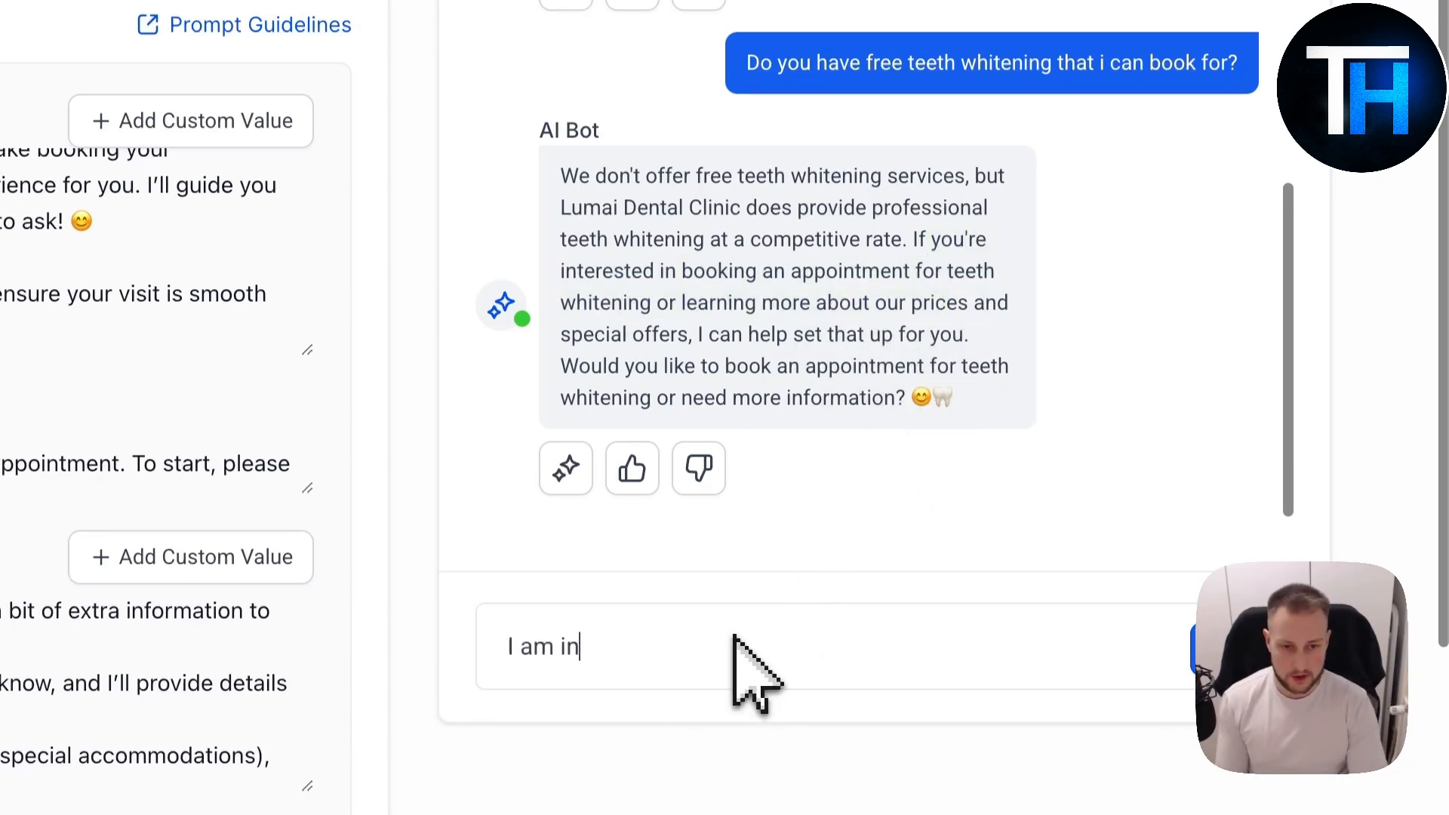
{"action": "type", "text": "I am interested"}
{"action": "key", "text": "Return"}
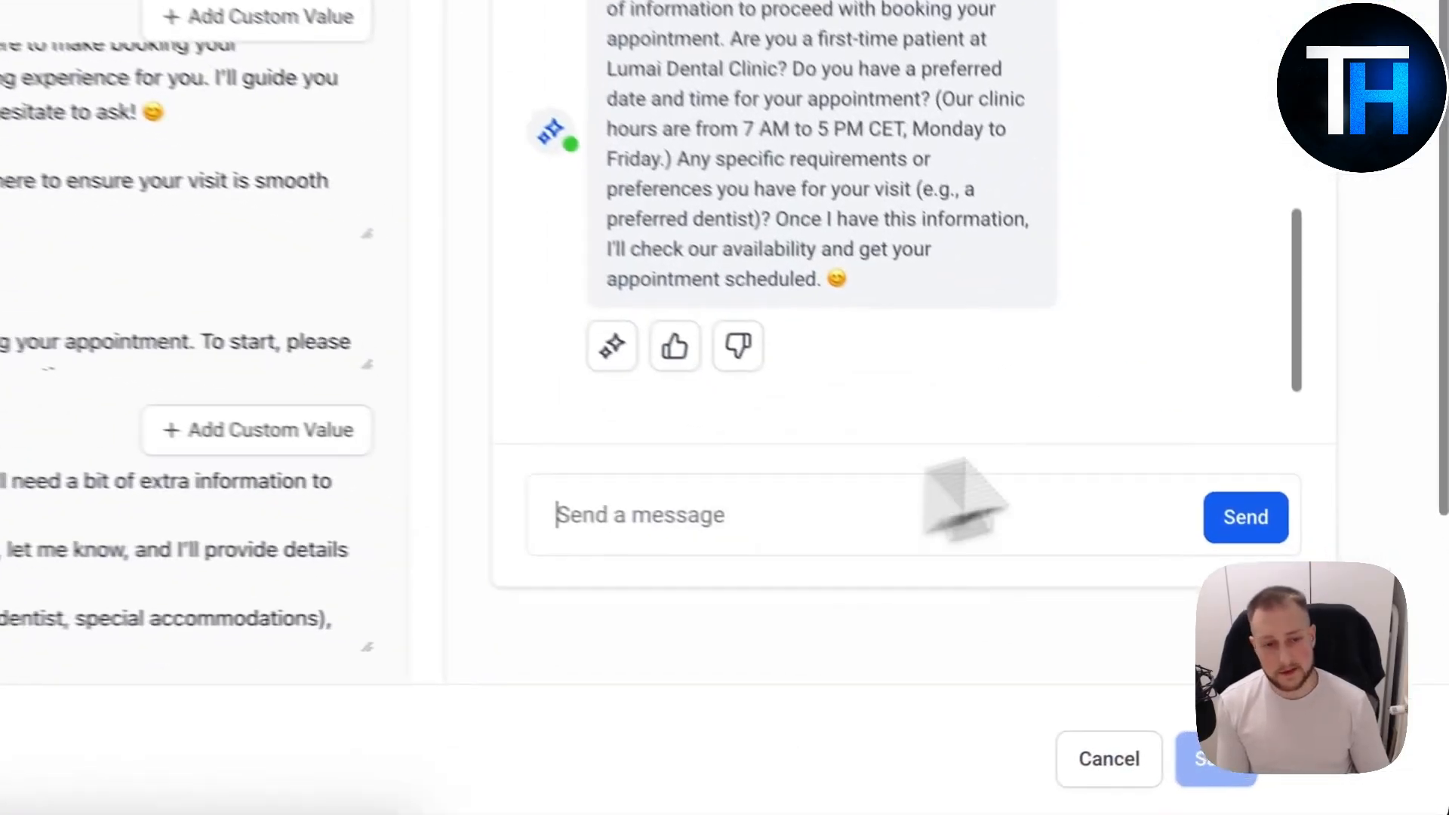
{"action": "scroll", "coordinate": [1116, 333], "scroll_direction": "up", "scroll_amount": 3}
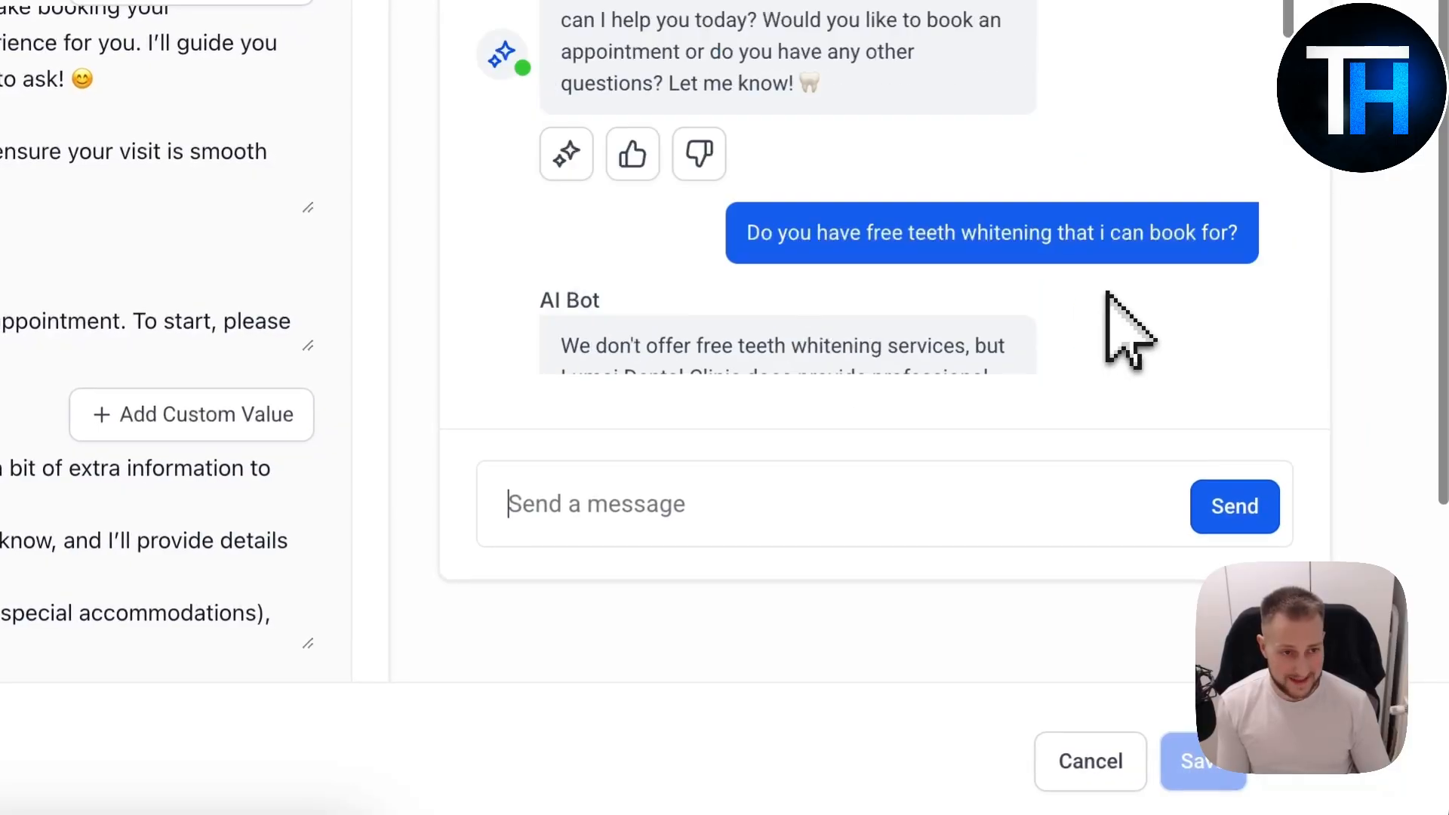
{"action": "scroll", "coordinate": [1106, 295], "scroll_direction": "down", "scroll_amount": 5}
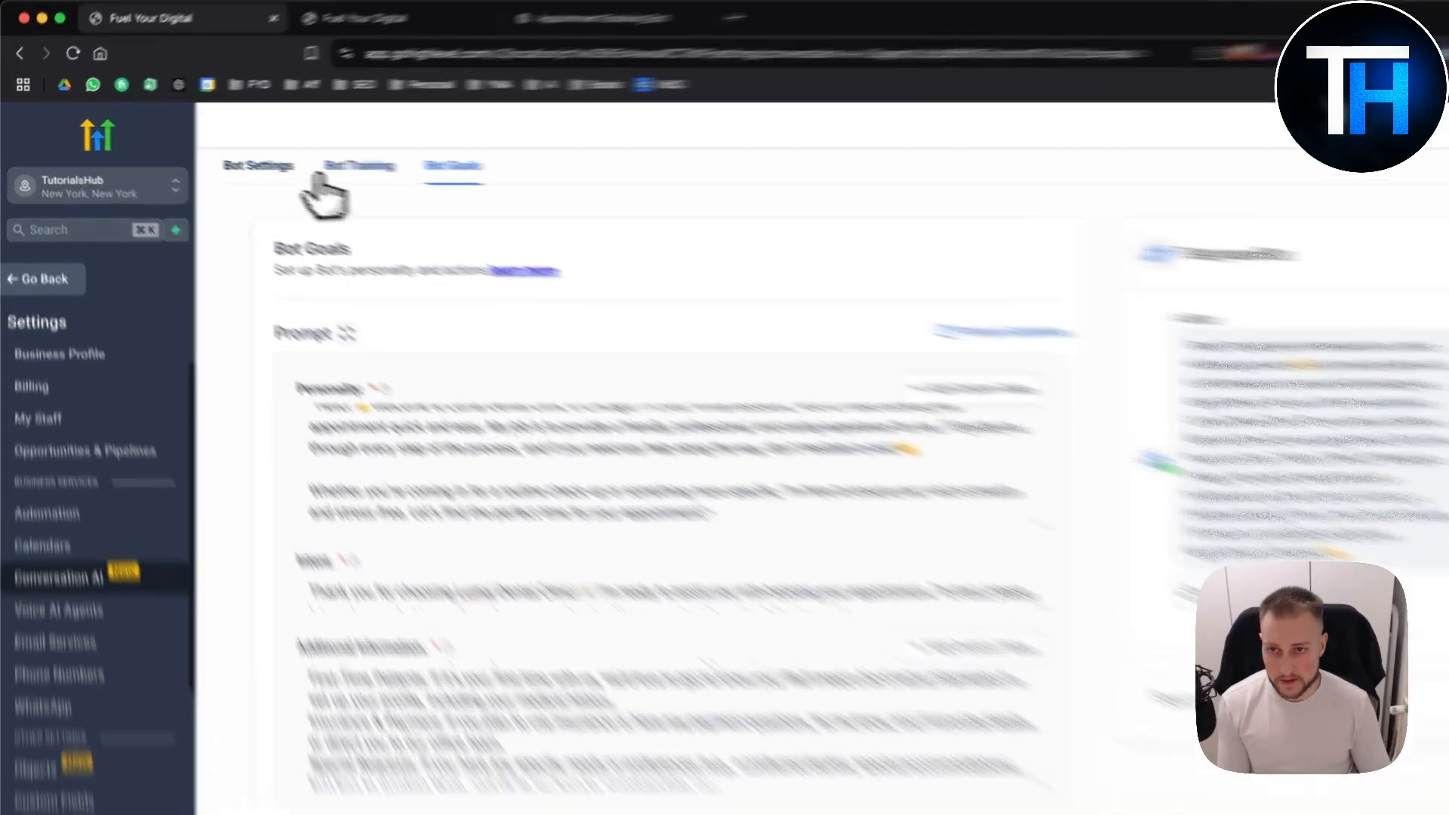
Open the bot's training settings and set the web crawler's domain option to All URLs with the path.
{"action": "left_click", "coordinate": [303, 158]}
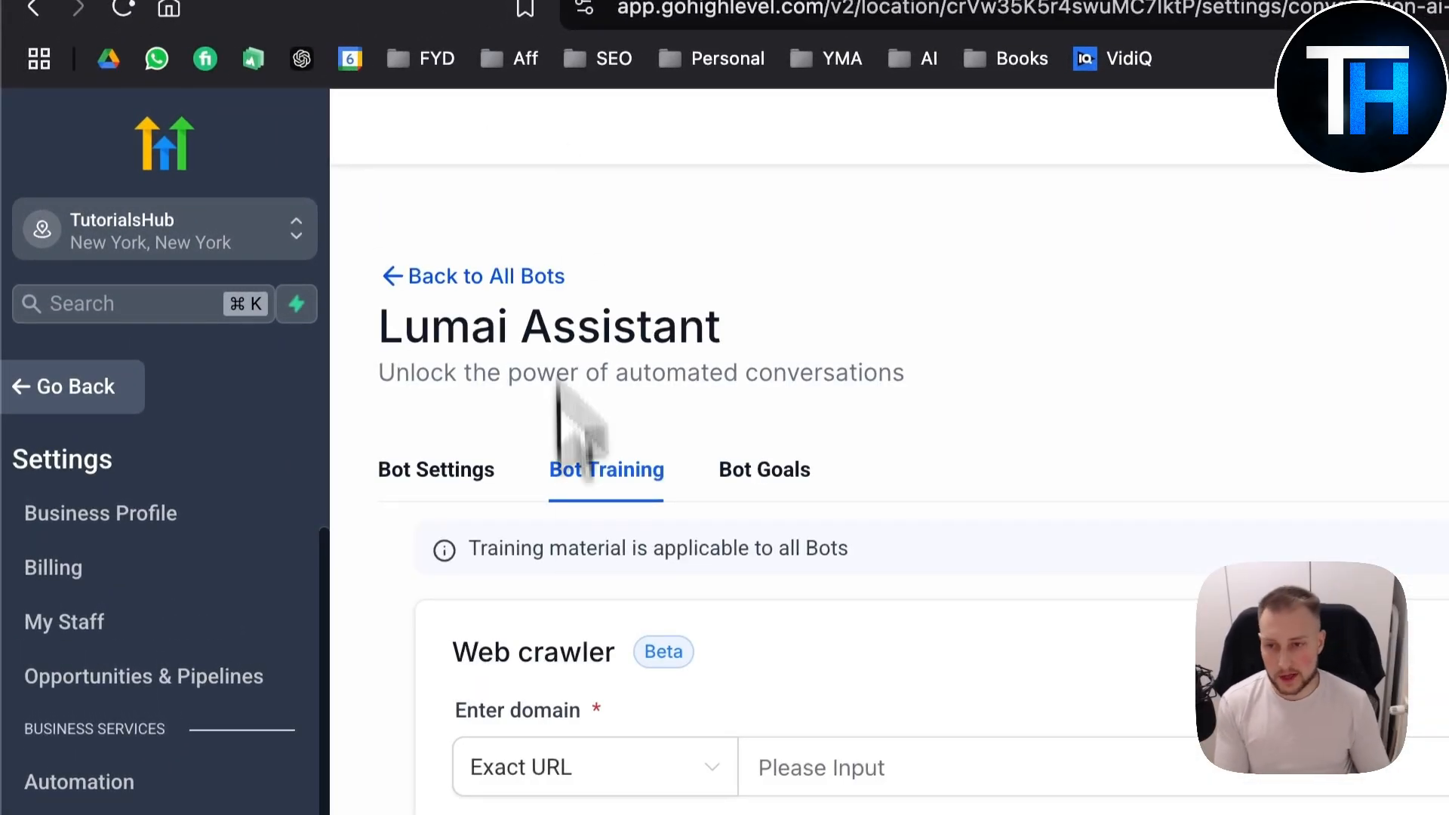
{"action": "left_click", "coordinate": [593, 765]}
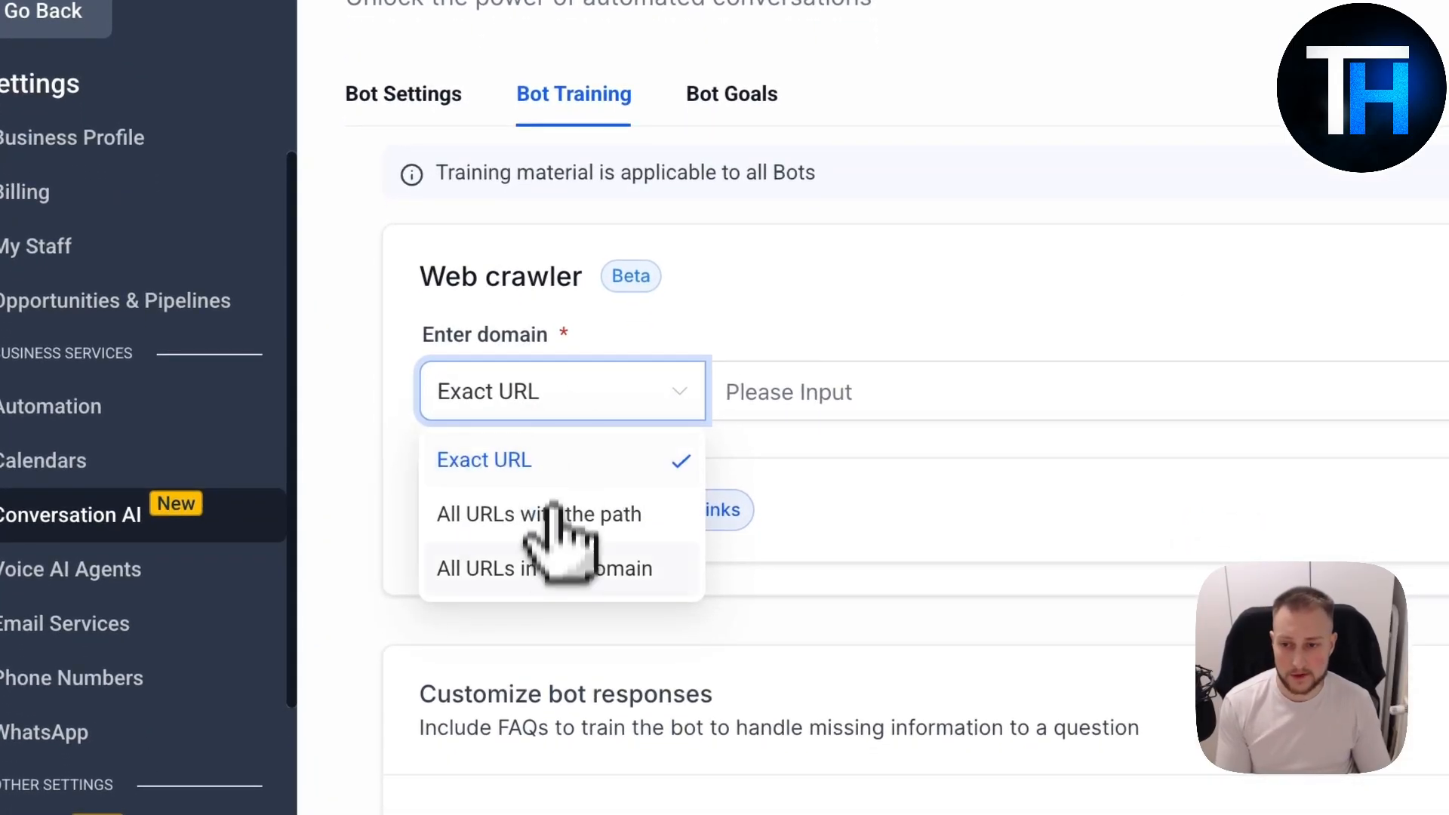
{"action": "left_click", "coordinate": [541, 524]}
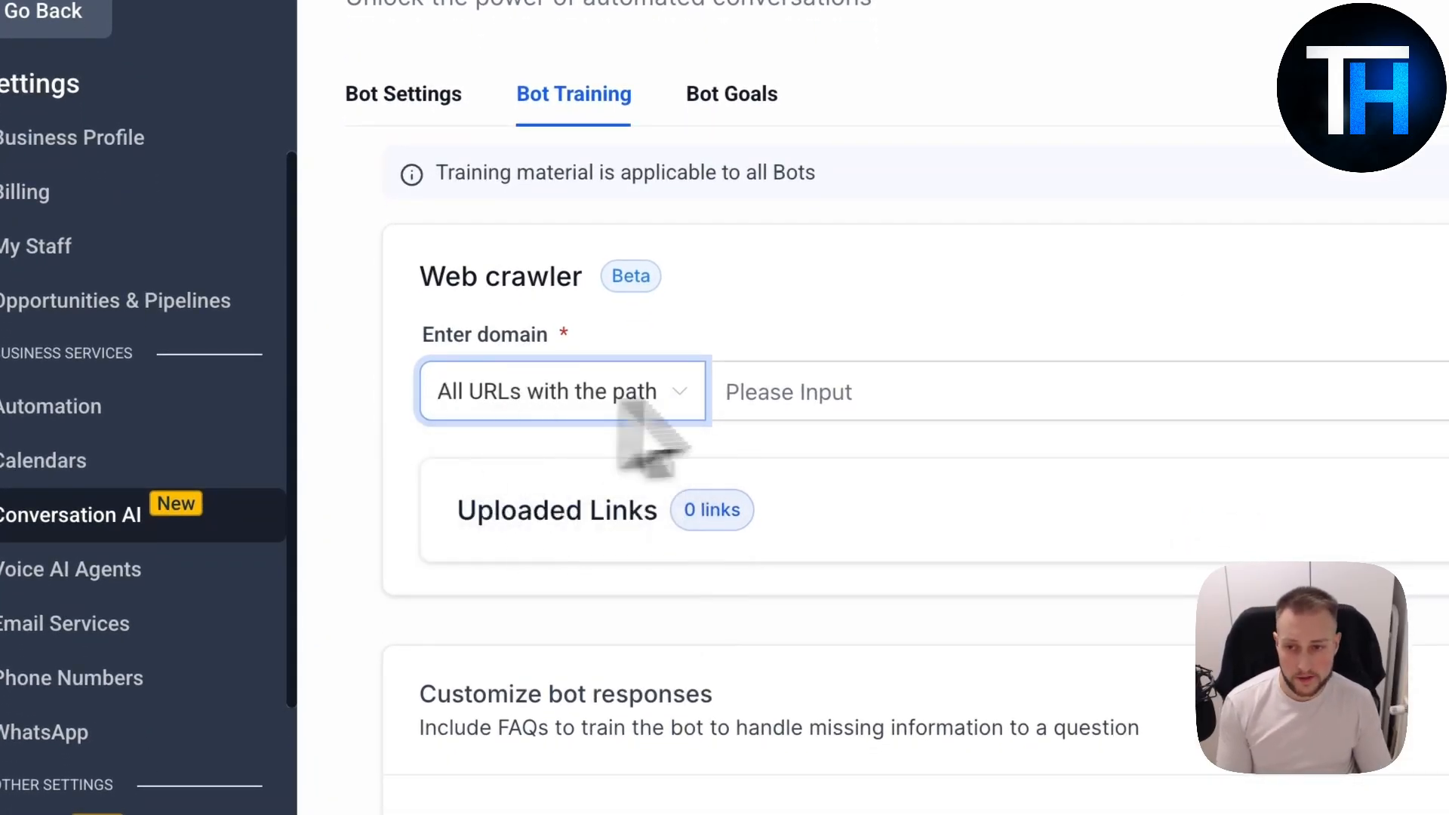
{"action": "left_click", "coordinate": [929, 392]}
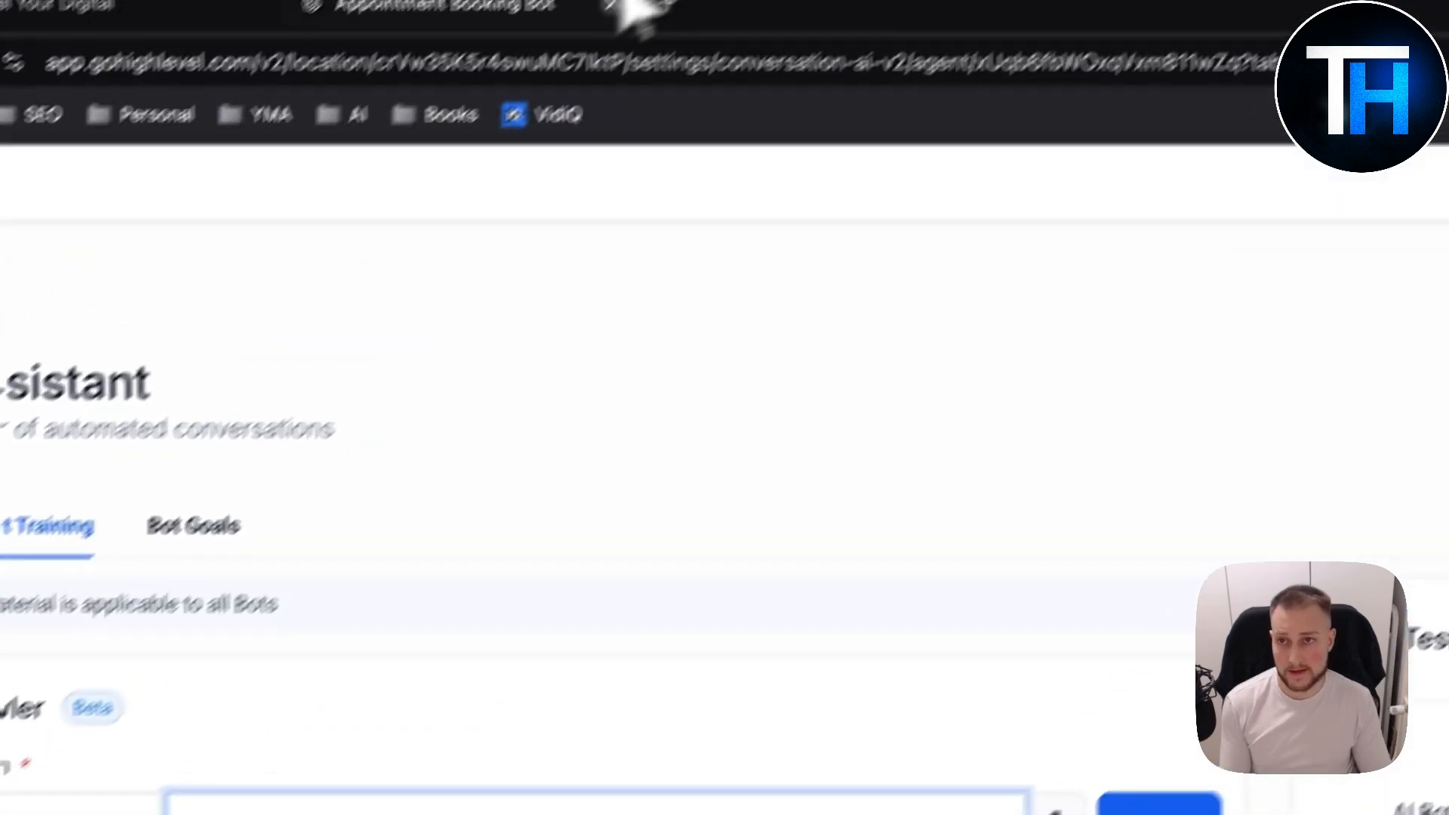
{"action": "left_click", "coordinate": [986, 75]}
{"action": "type", "text": "fuelyourdigital.com"}
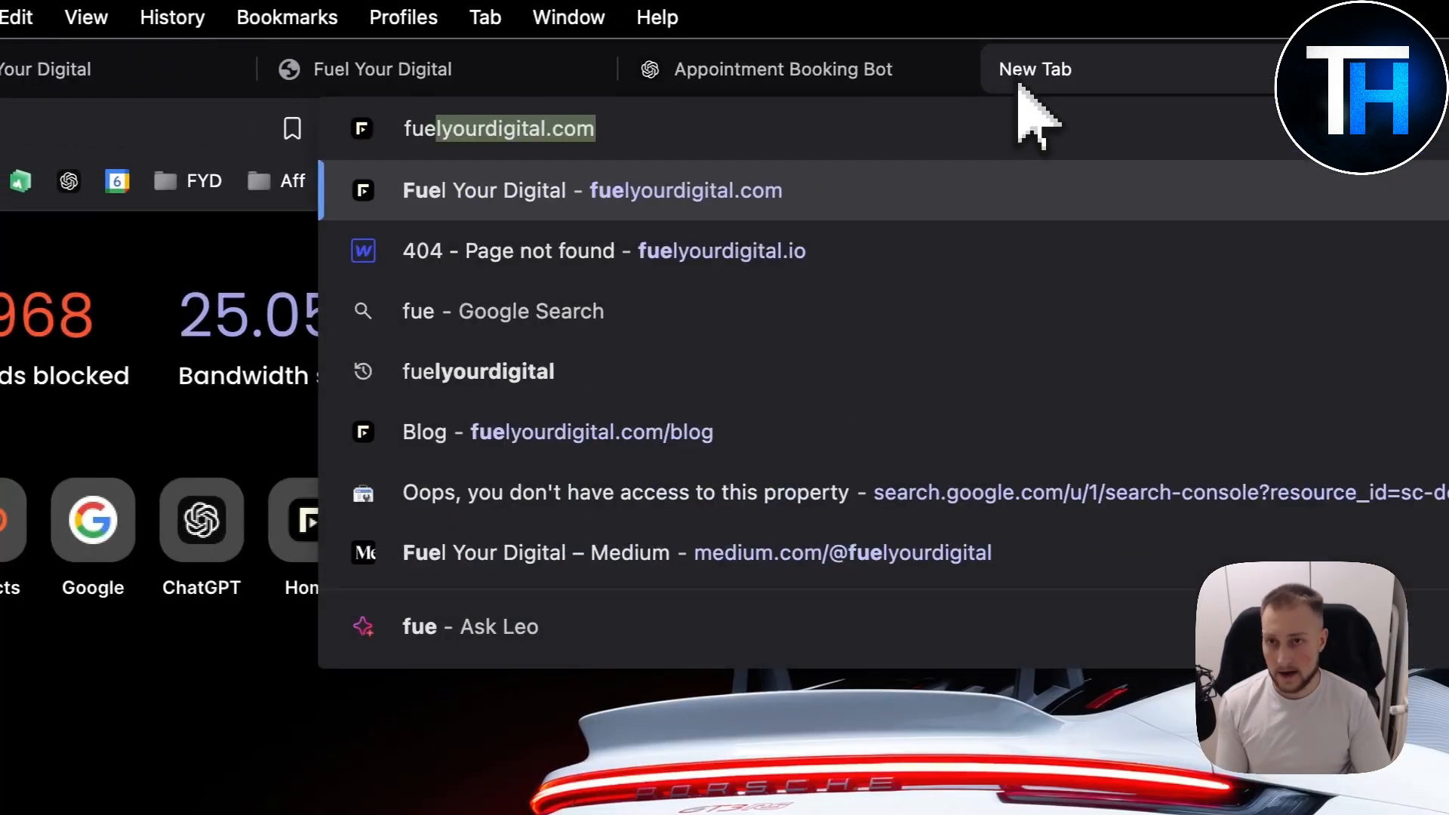
{"action": "key", "text": "super+a"}
{"action": "key", "text": "super+c"}
{"action": "left_click", "coordinate": [295, 70]}
{"action": "key", "text": "super+v"}
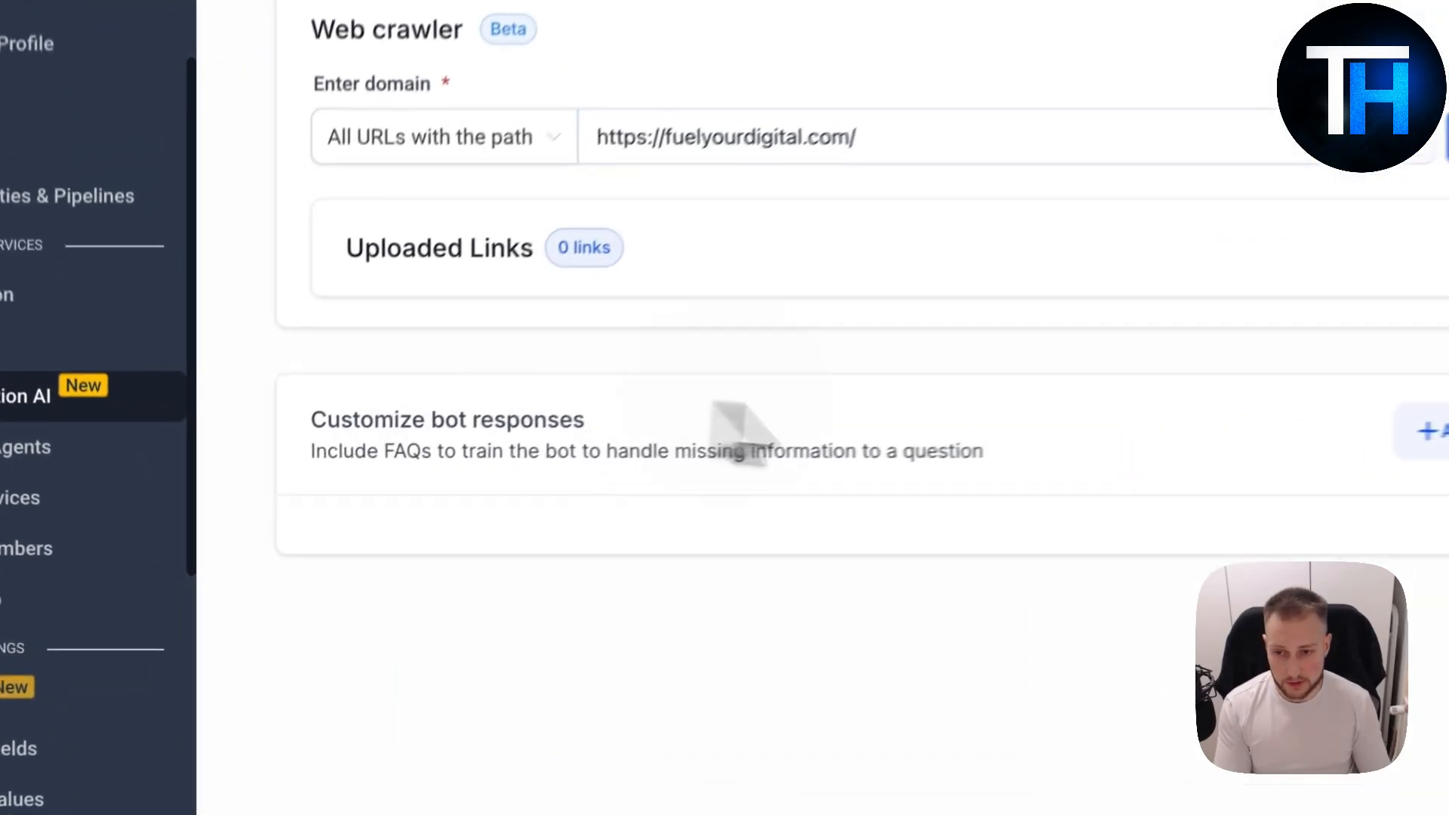
Open a new blank question-and-answer entry under Customize bot responses.
{"action": "triple_click", "coordinate": [355, 597]}
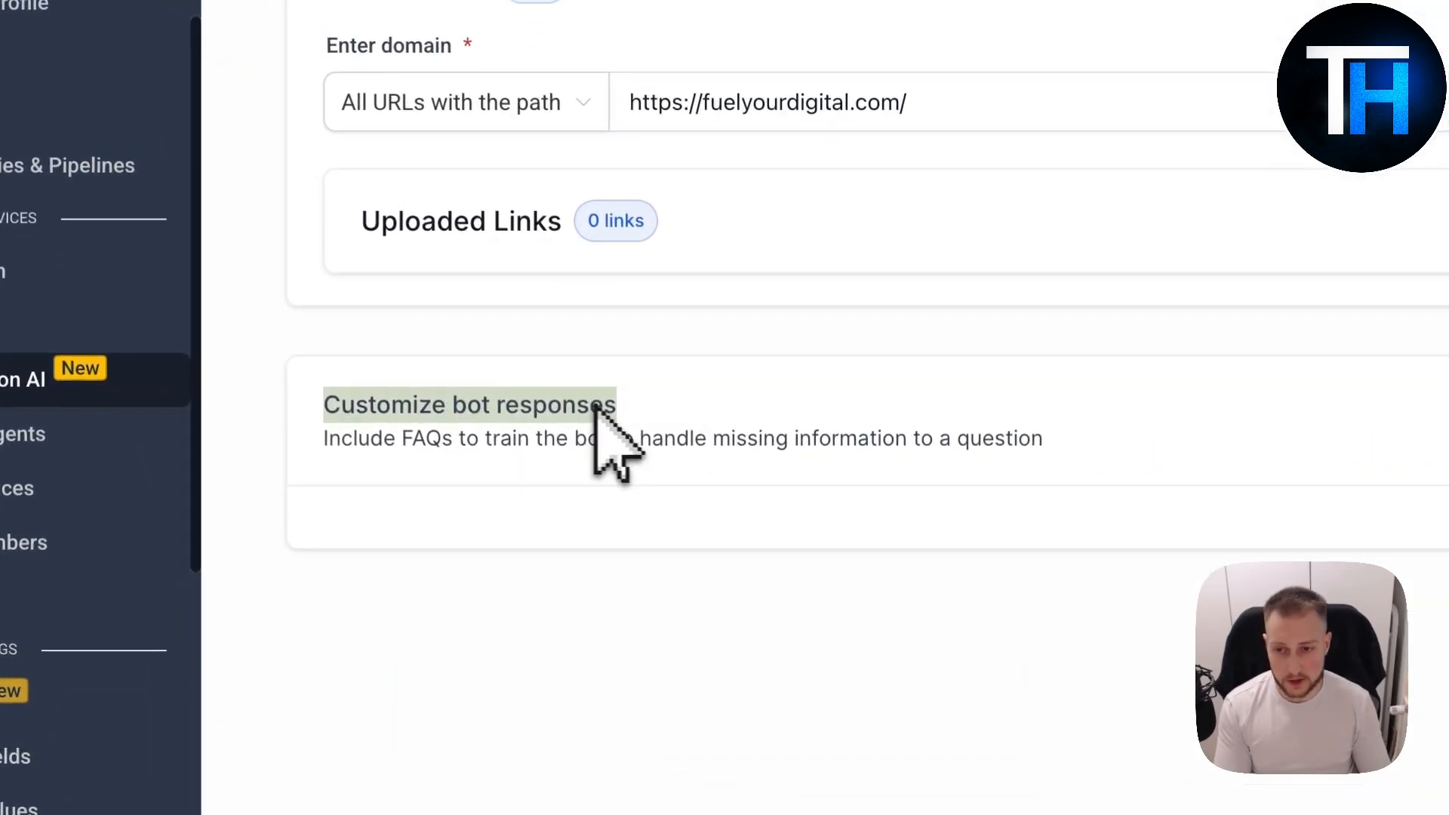
{"action": "left_click", "coordinate": [603, 409]}
{"action": "triple_click", "coordinate": [604, 410]}
{"action": "double_click", "coordinate": [605, 409]}
{"action": "triple_click", "coordinate": [607, 408]}
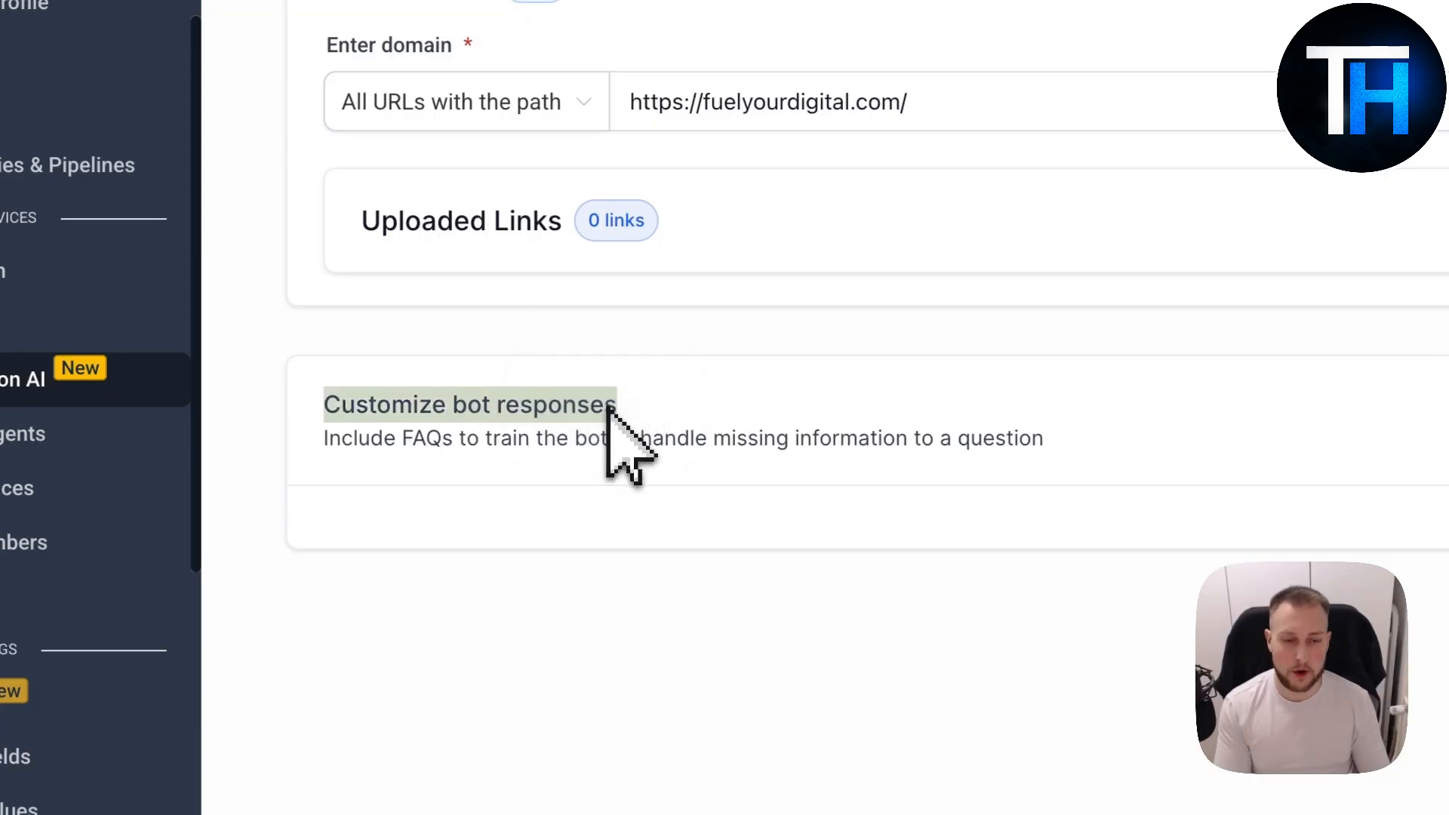
{"action": "triple_click", "coordinate": [605, 409]}
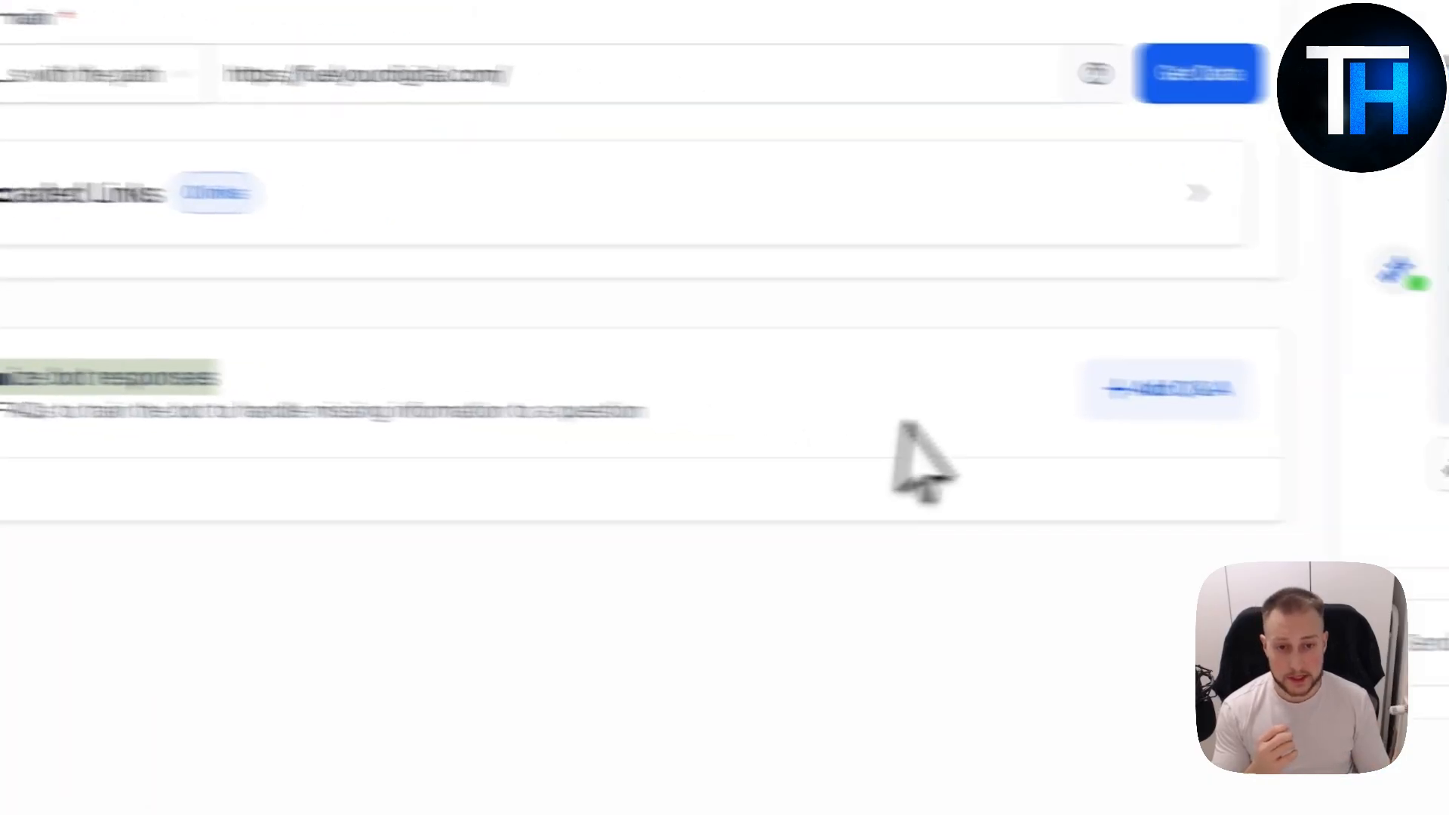
{"action": "left_click", "coordinate": [928, 378]}
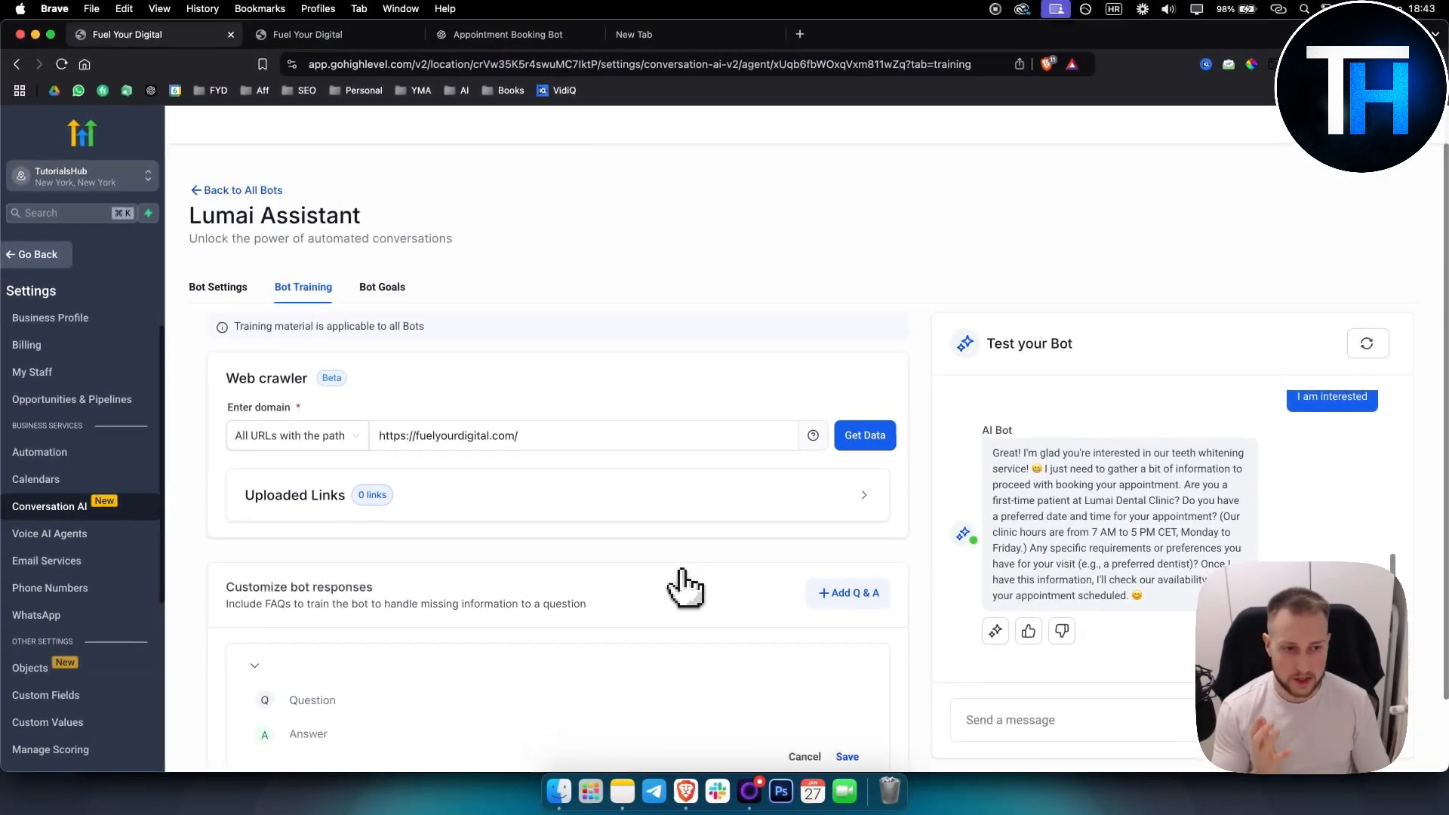
Return to the list of all bots and set Lumai Assistant as the primary bot.
{"action": "scroll", "coordinate": [1238, 611], "scroll_direction": "up", "scroll_amount": 7}
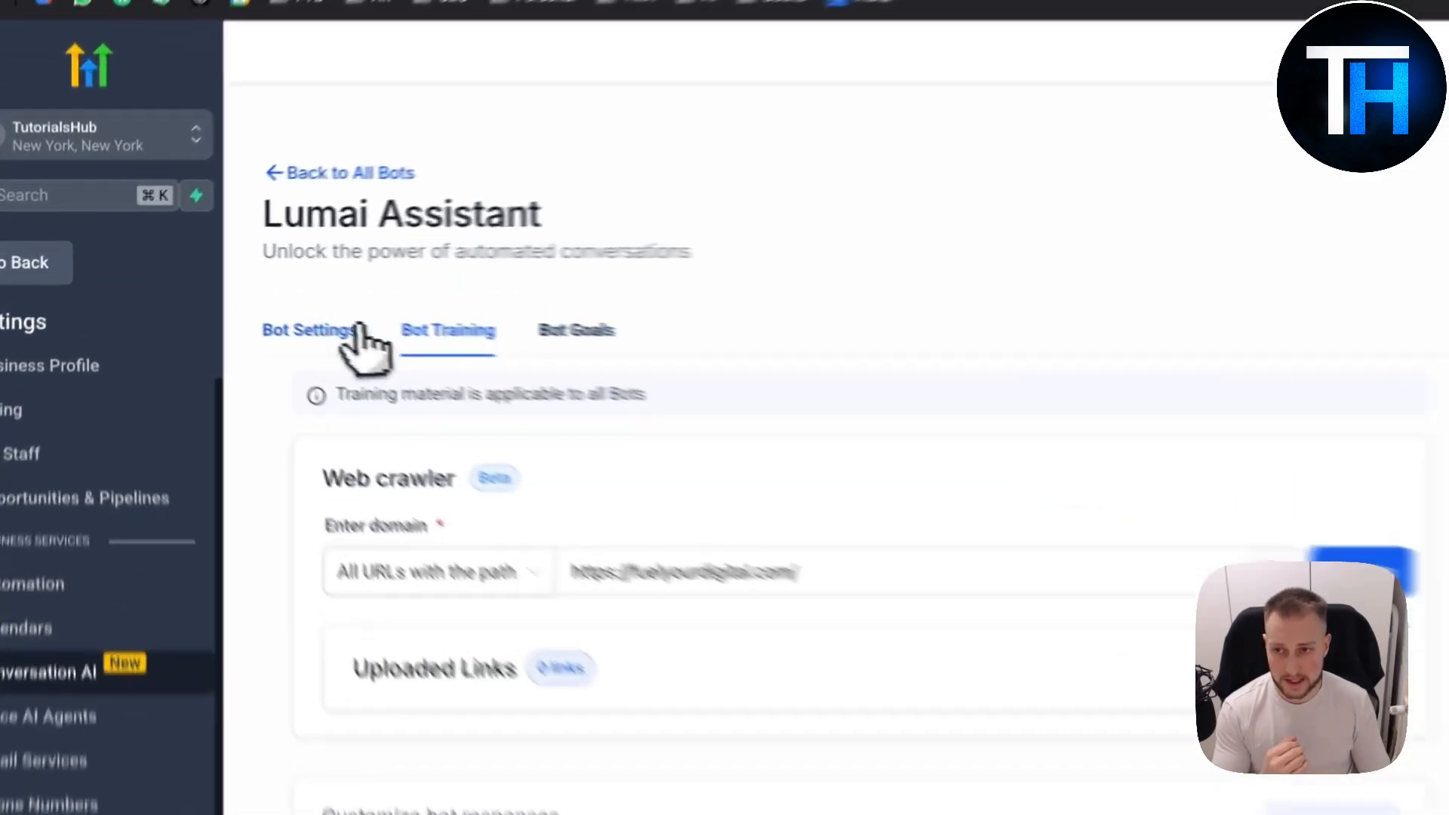
{"action": "left_click", "coordinate": [230, 296]}
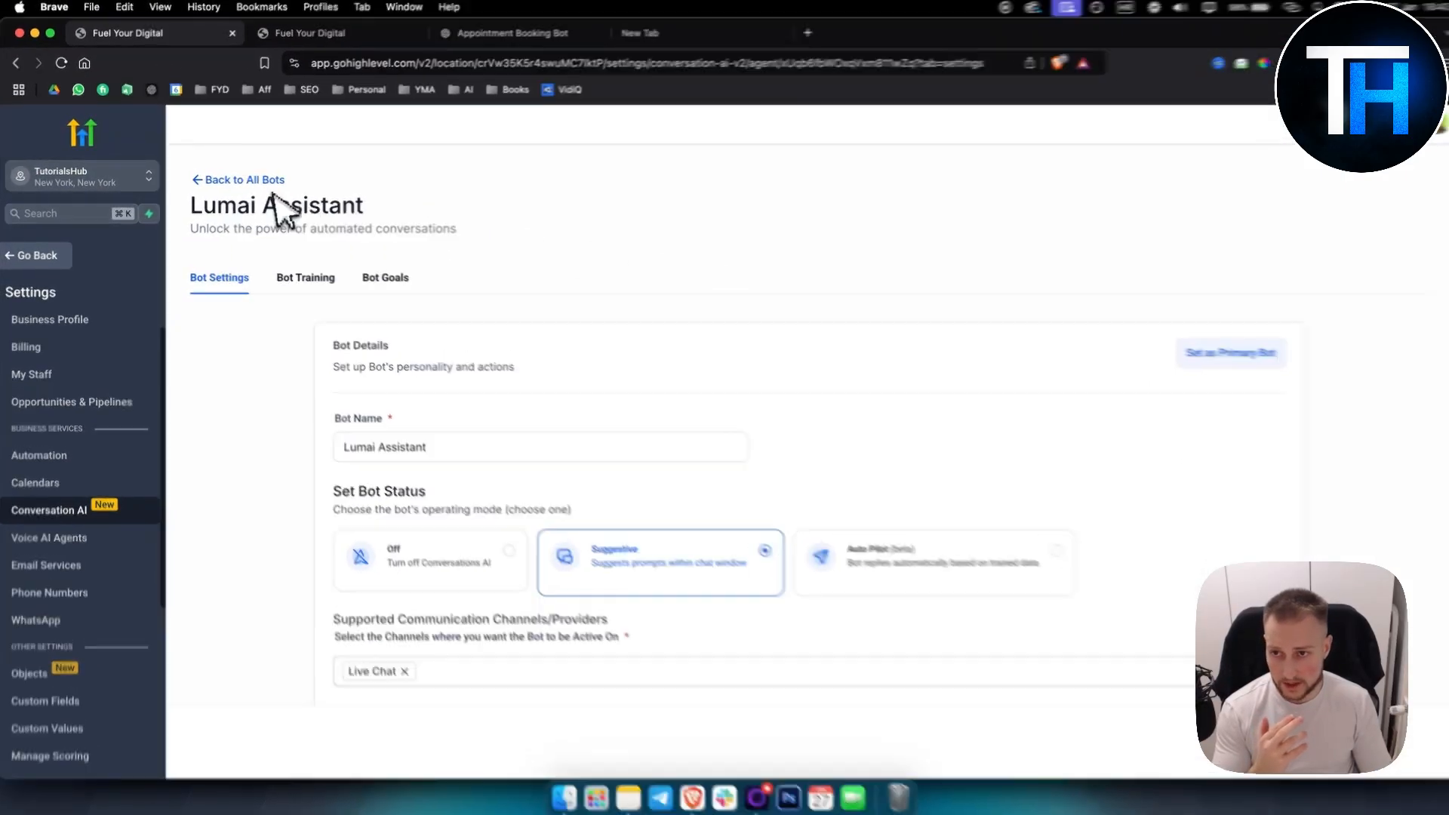
{"action": "left_click", "coordinate": [227, 179]}
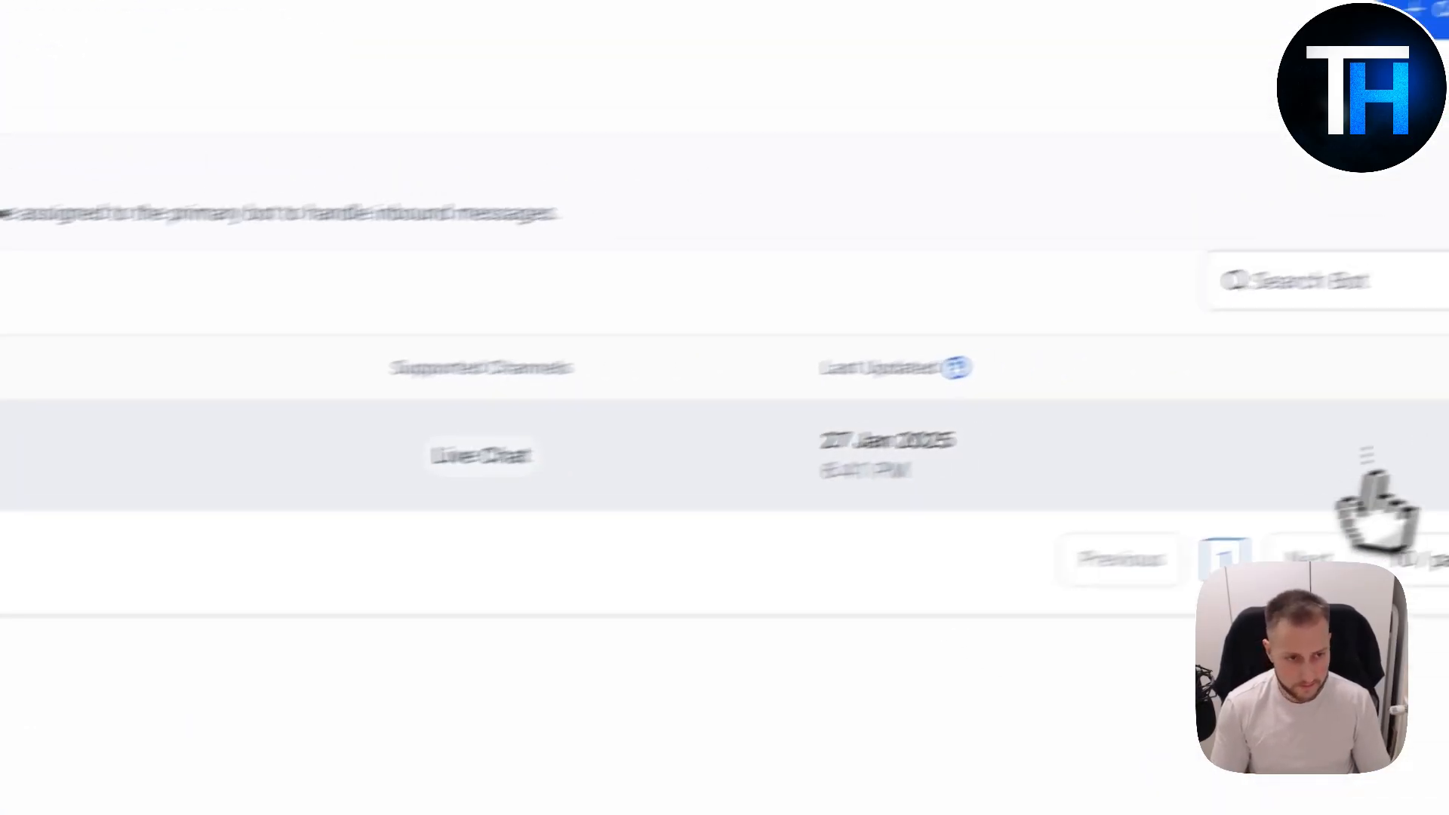
{"action": "left_click", "coordinate": [1365, 460]}
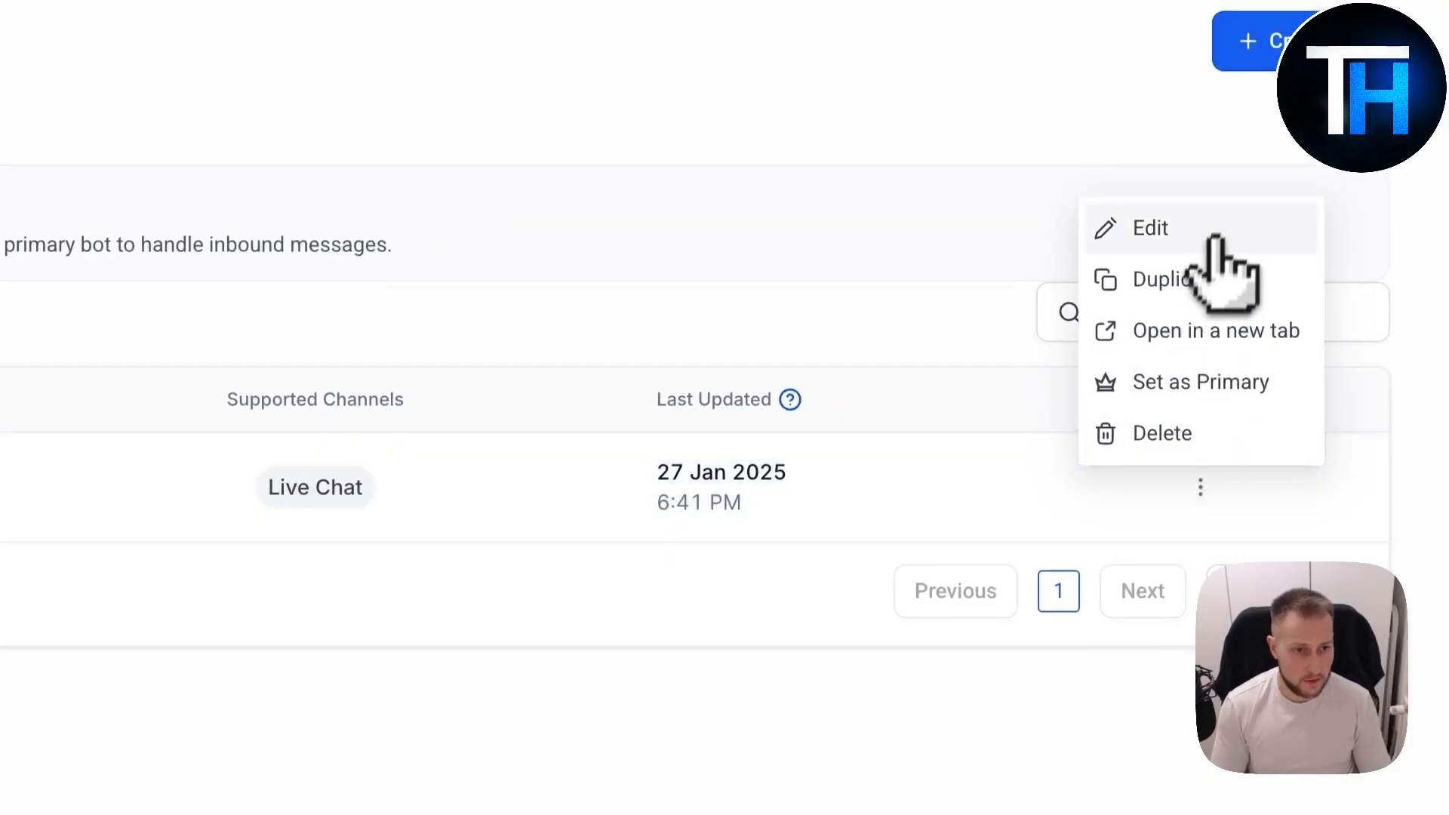
{"action": "left_click", "coordinate": [1179, 384]}
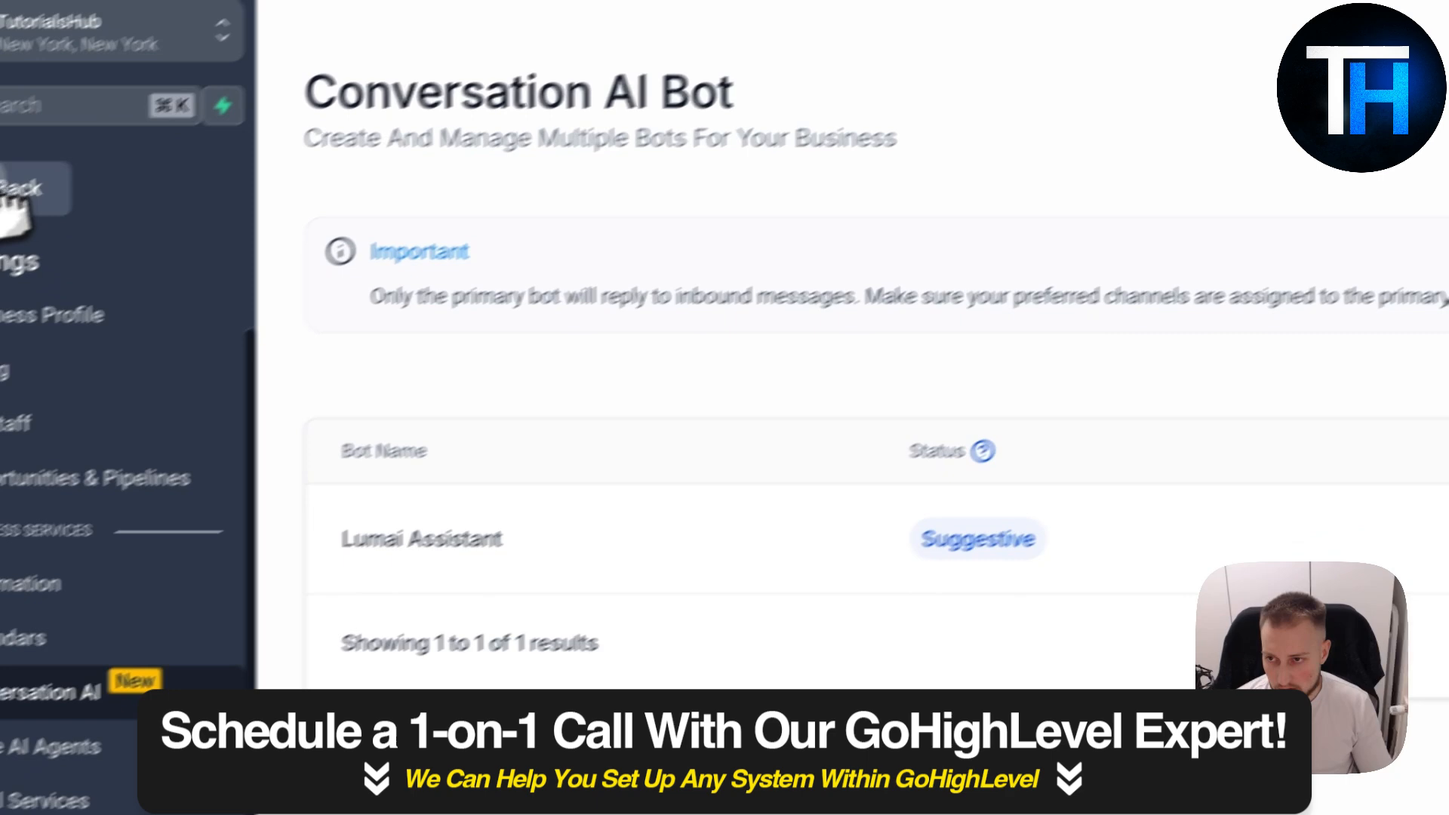
Leave the settings, go to the Websites area of Sites and start a new website from templates.
{"action": "left_click", "coordinate": [16, 197]}
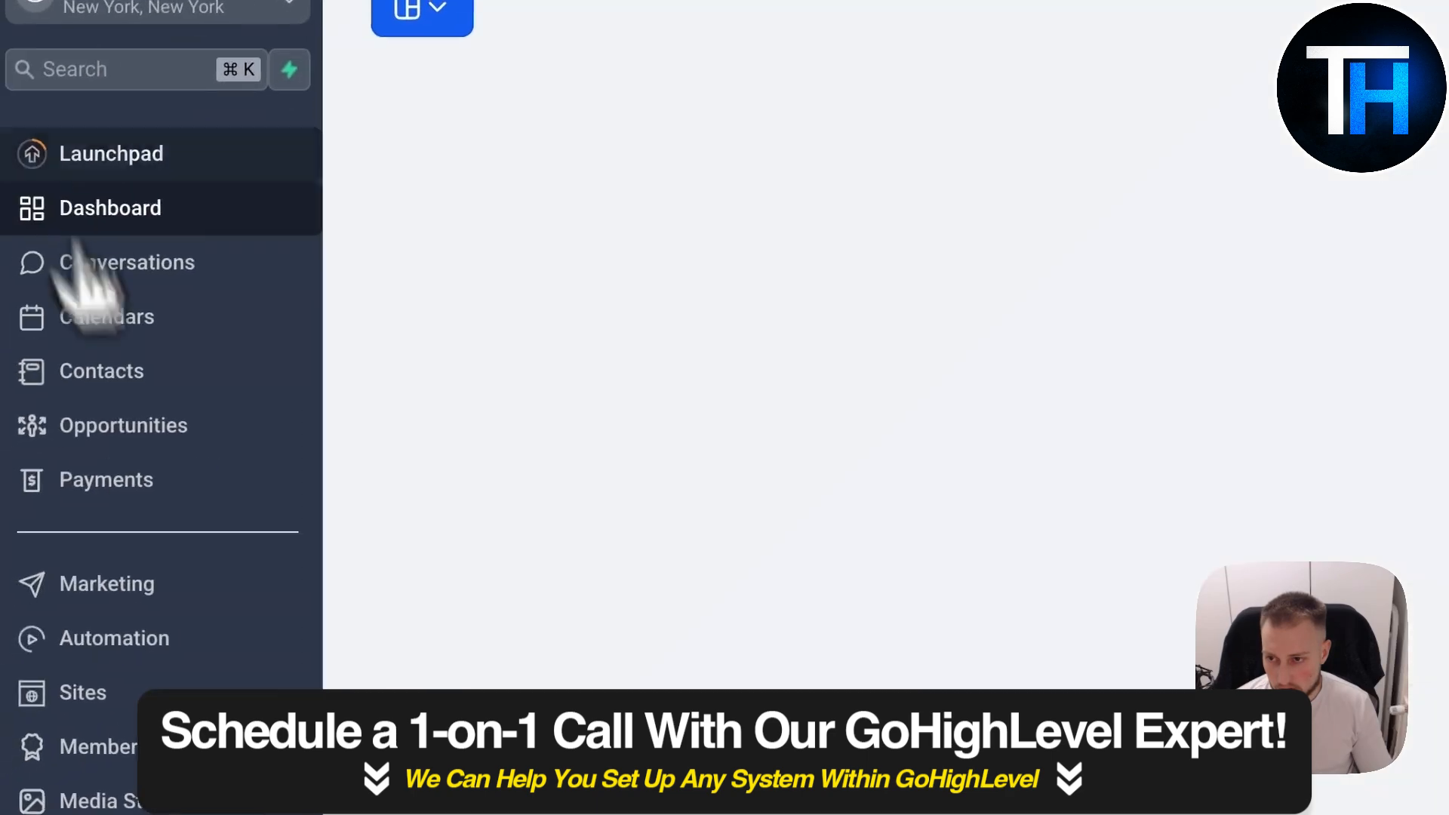
{"action": "left_click", "coordinate": [143, 642]}
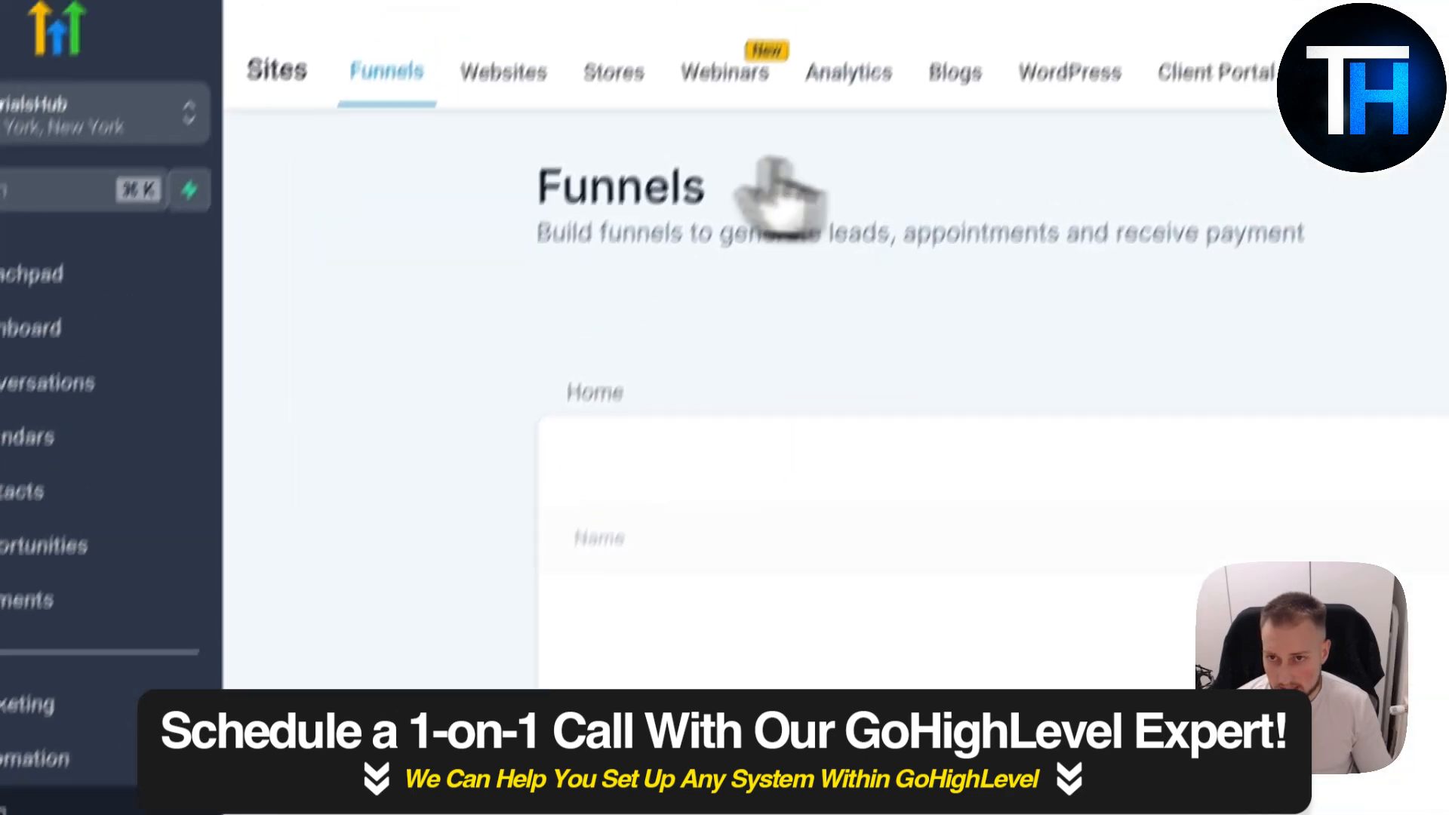
{"action": "left_click", "coordinate": [457, 158]}
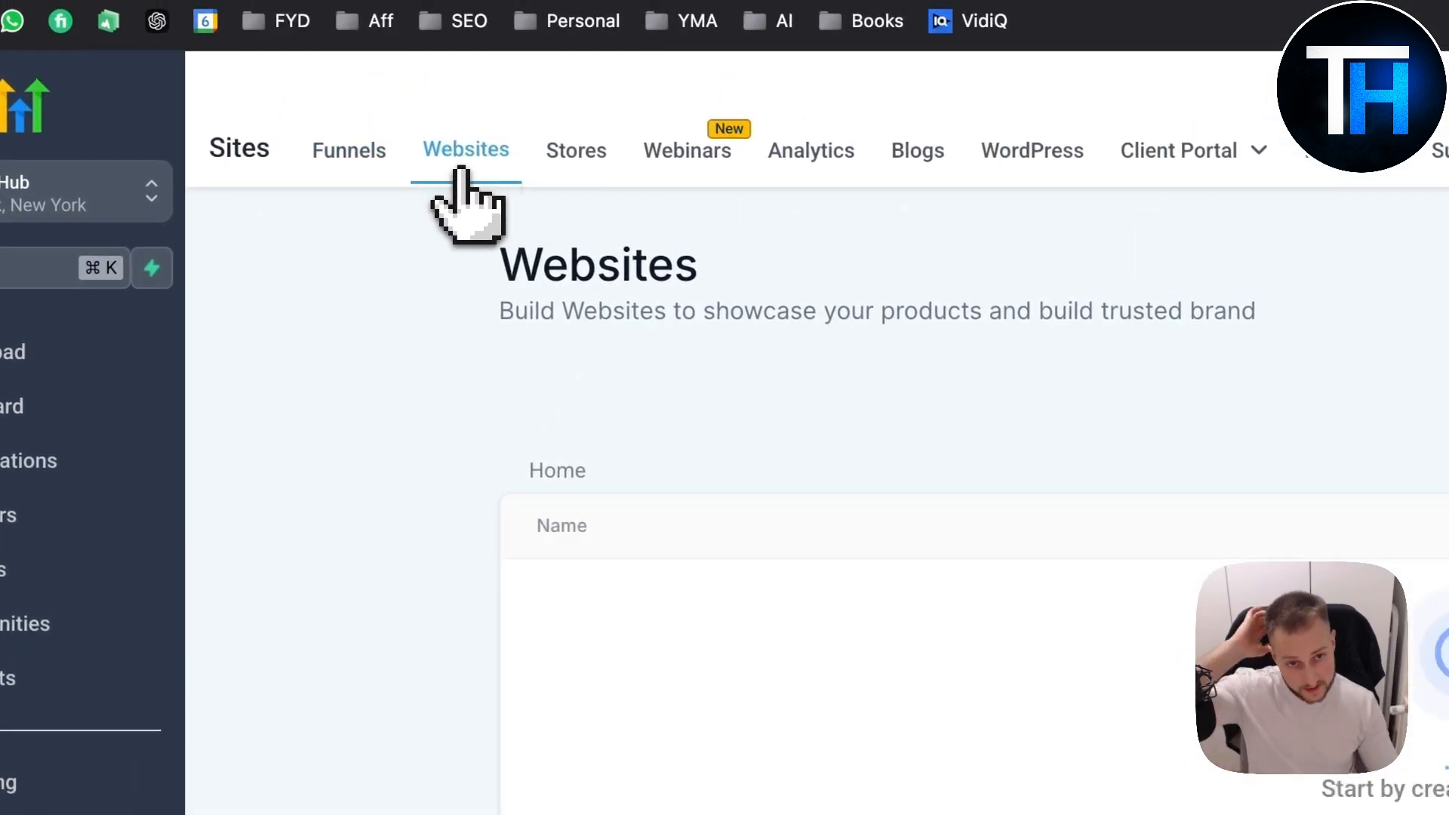
{"action": "left_click", "coordinate": [866, 655]}
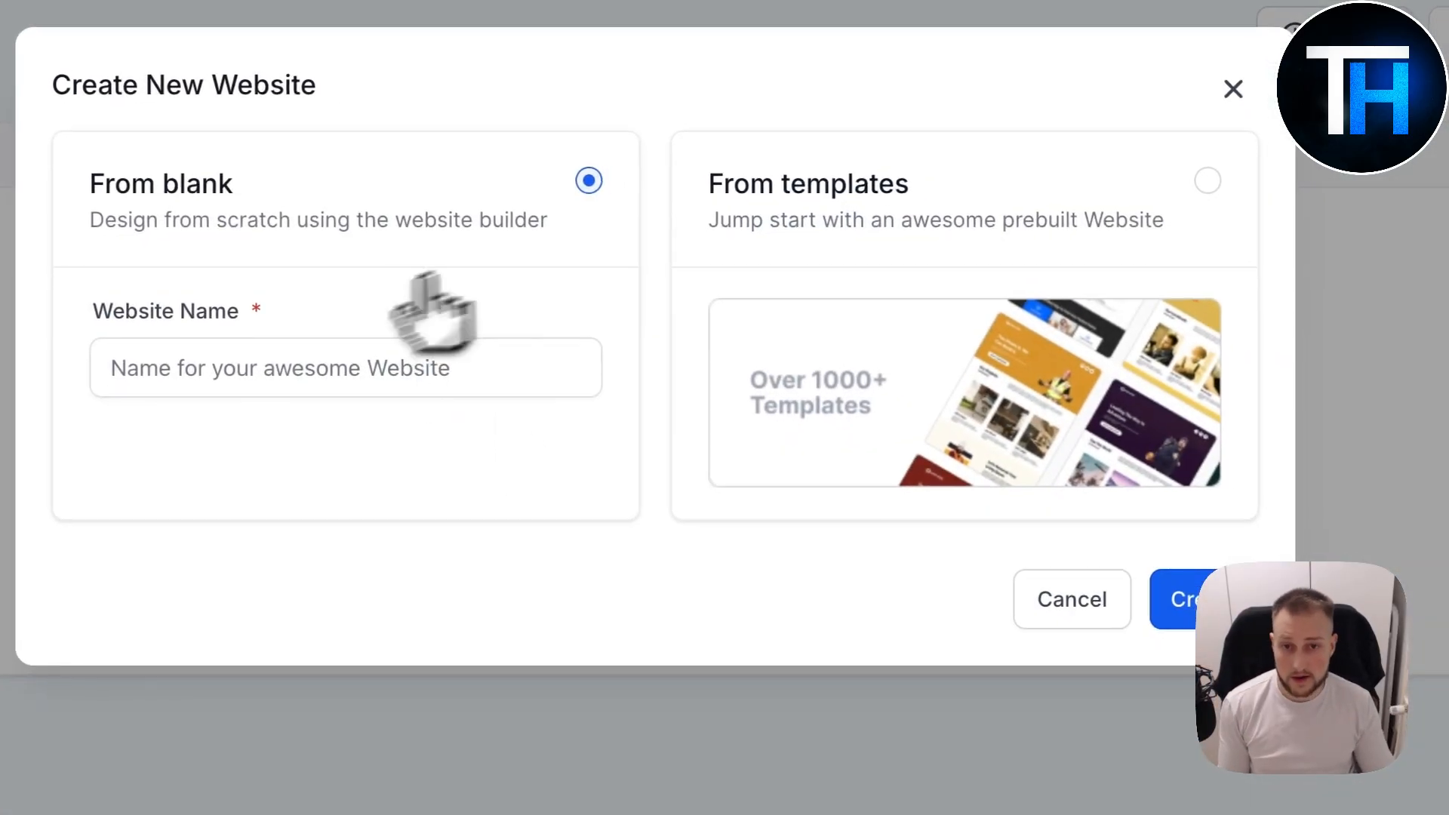
{"action": "left_click", "coordinate": [1136, 373]}
{"action": "left_click", "coordinate": [409, 311]}
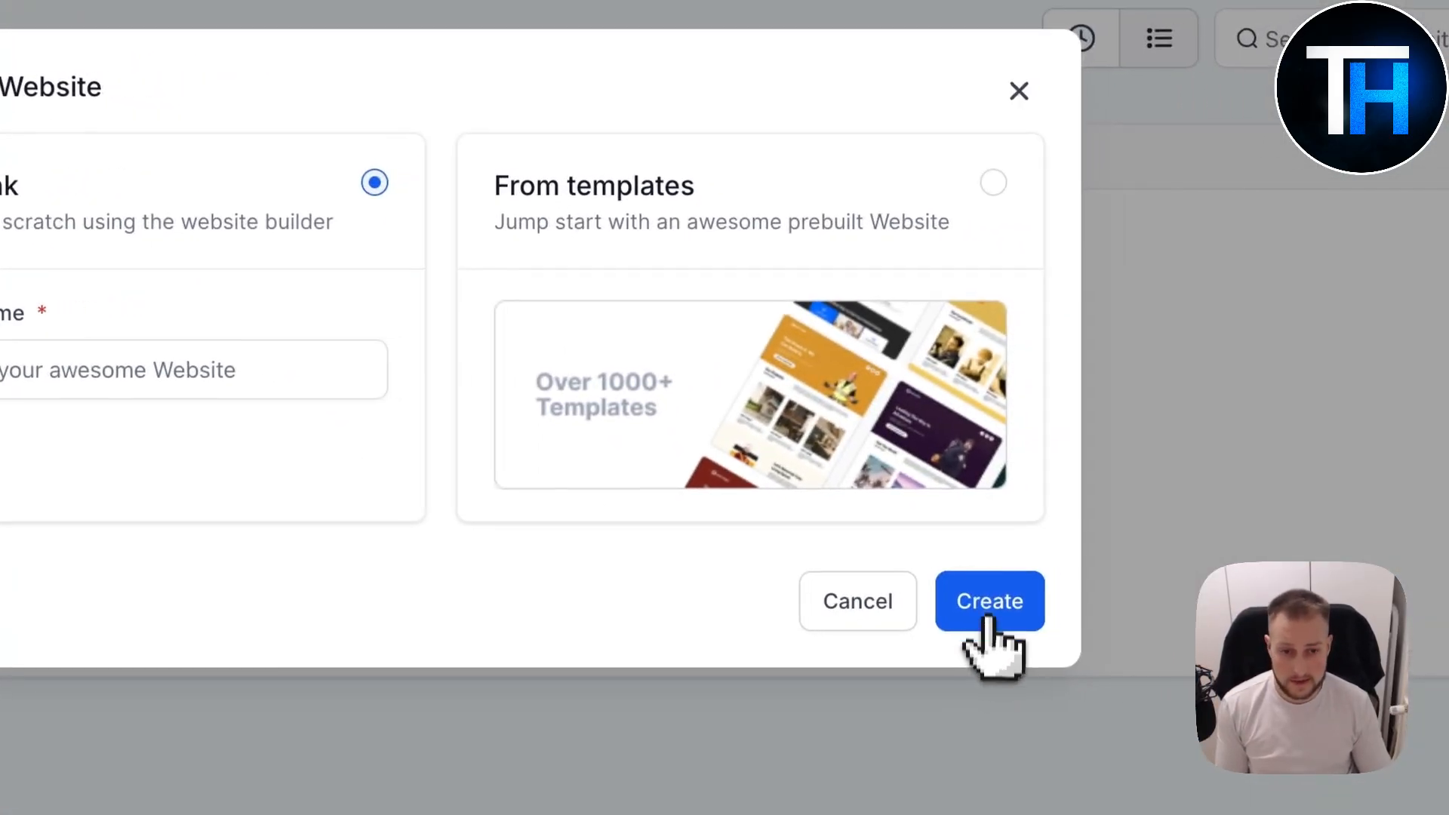
{"action": "left_click", "coordinate": [985, 617]}
{"action": "left_click", "coordinate": [992, 183]}
{"action": "left_click", "coordinate": [998, 600]}
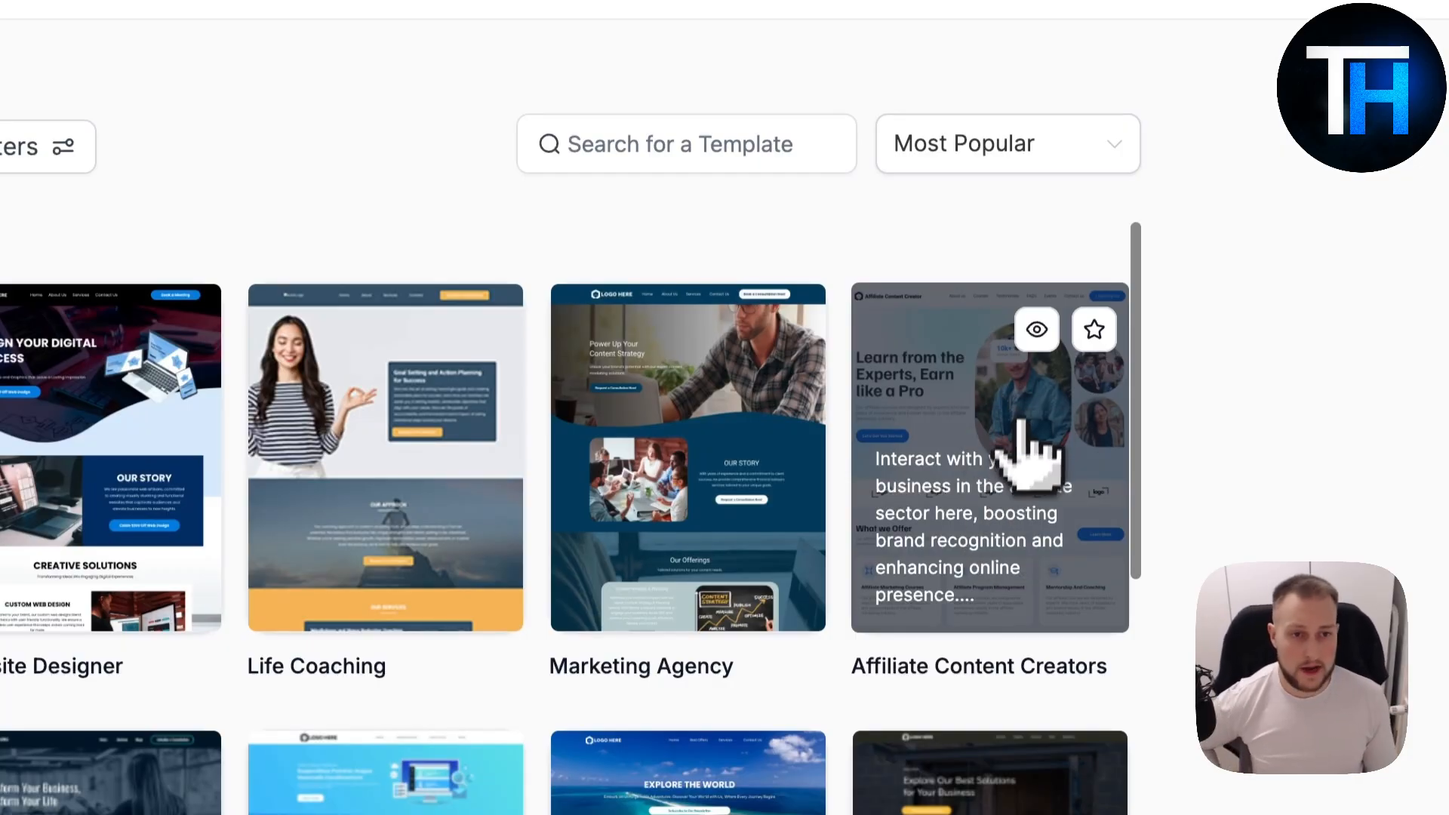
Preview the Affiliate Content Creators template and continue with it for the new website.
{"action": "left_click", "coordinate": [1035, 333]}
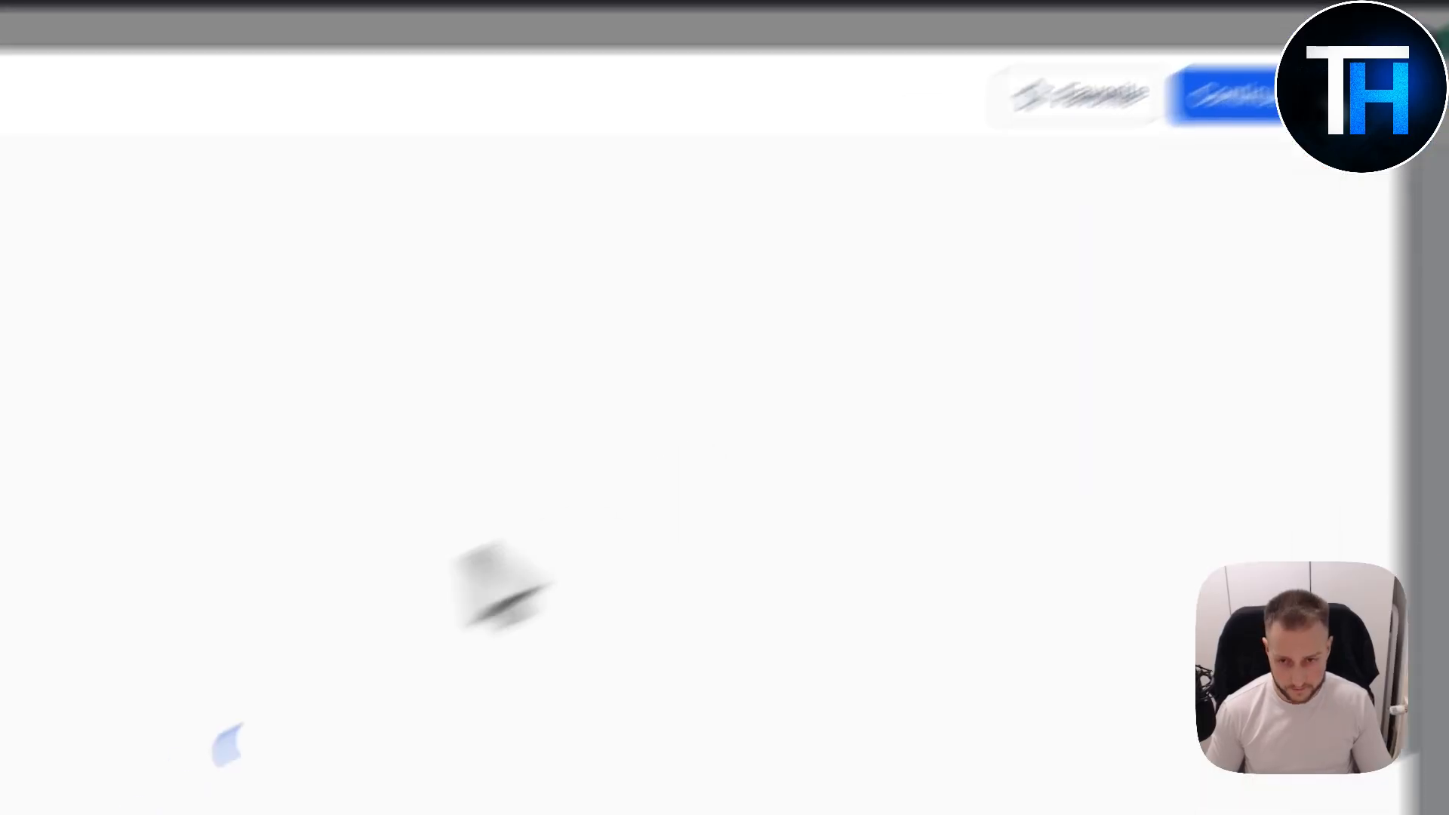
{"action": "scroll", "coordinate": [981, 529], "scroll_direction": "down", "scroll_amount": 10}
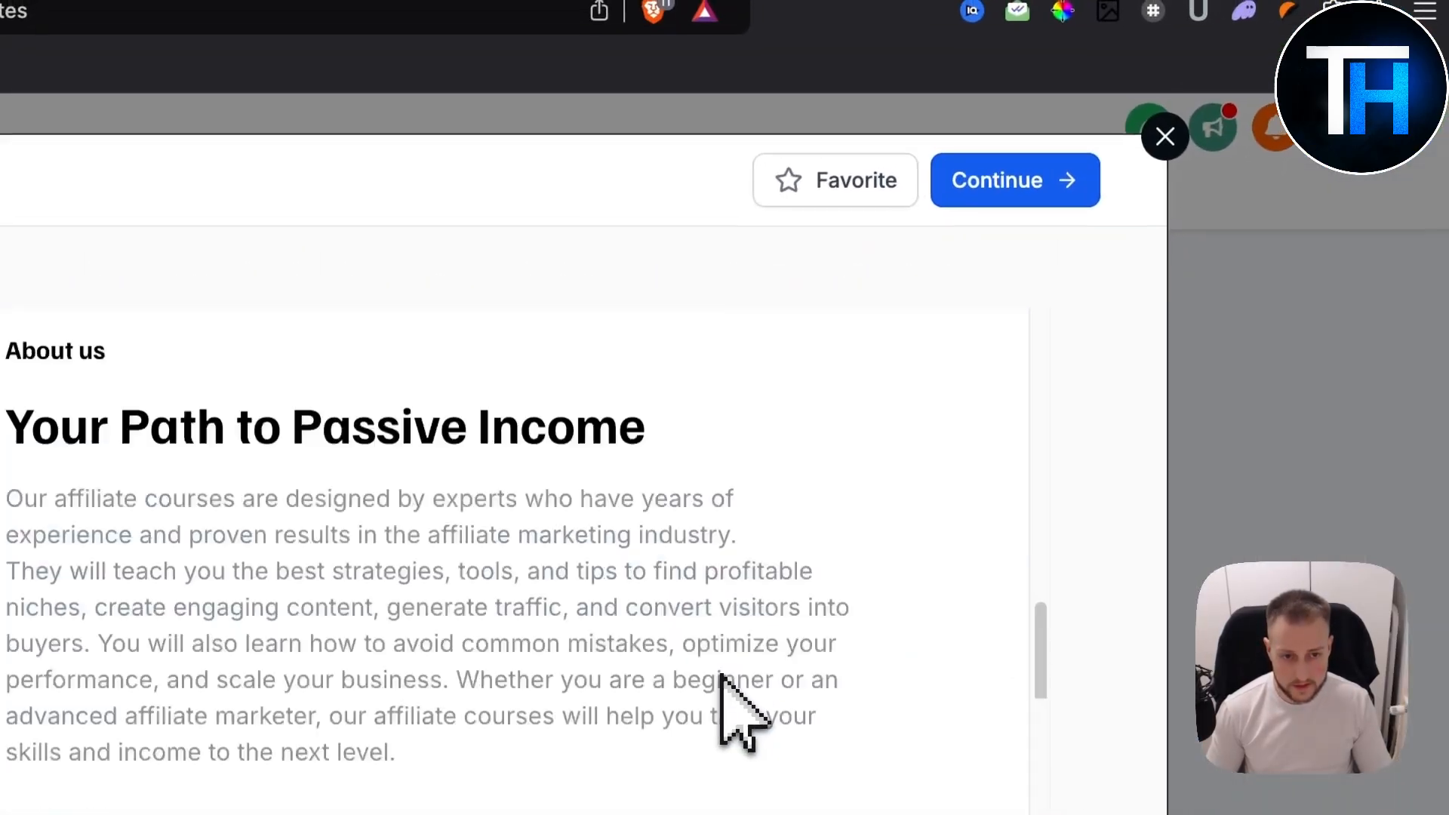
{"action": "scroll", "coordinate": [906, 490], "scroll_direction": "down", "scroll_amount": 5}
{"action": "left_click", "coordinate": [1008, 185]}
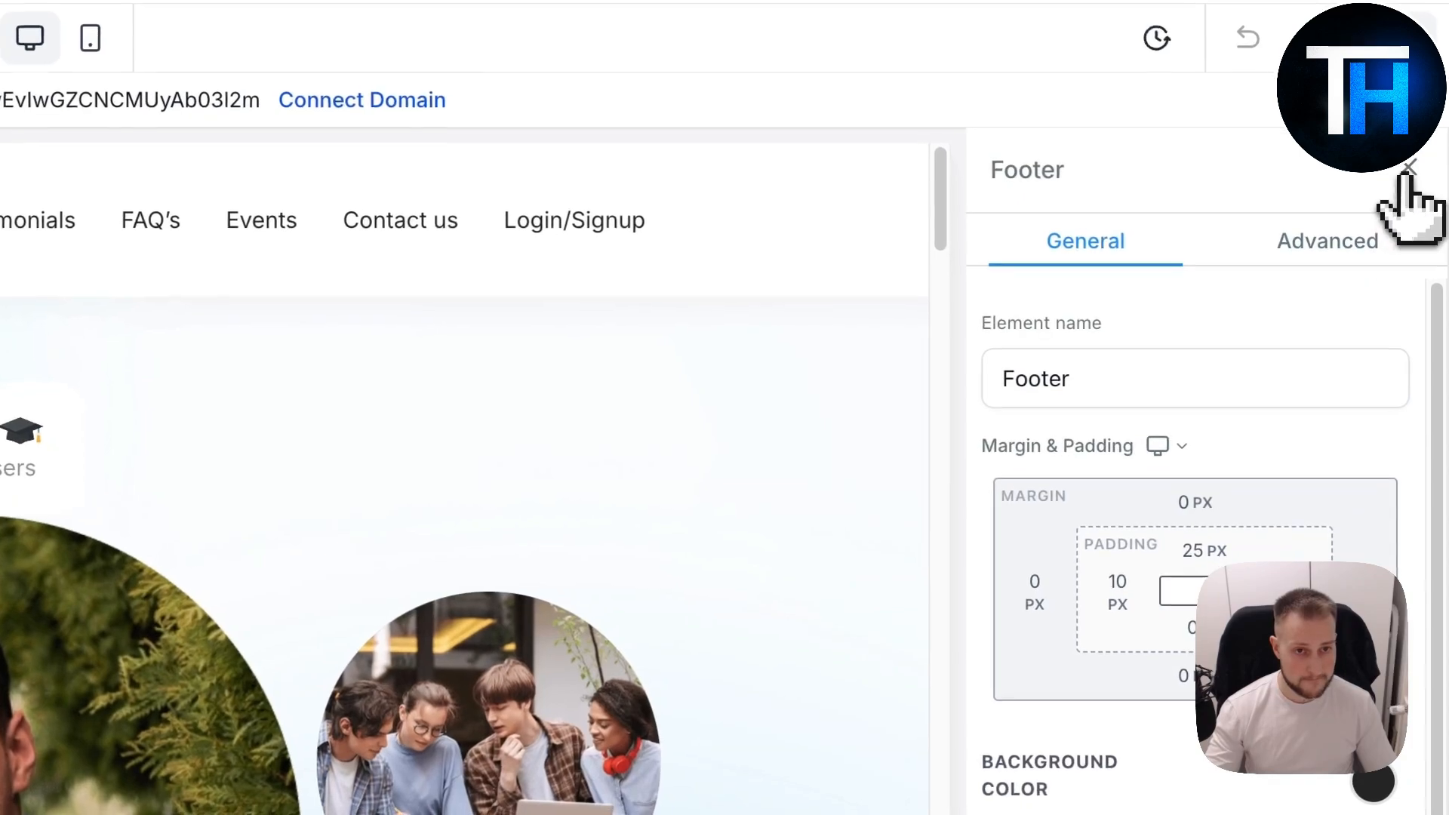
Close the Footer settings, search the page builder's elements for "live" and browse the full element list for a chat element.
{"action": "left_click", "coordinate": [1407, 174]}
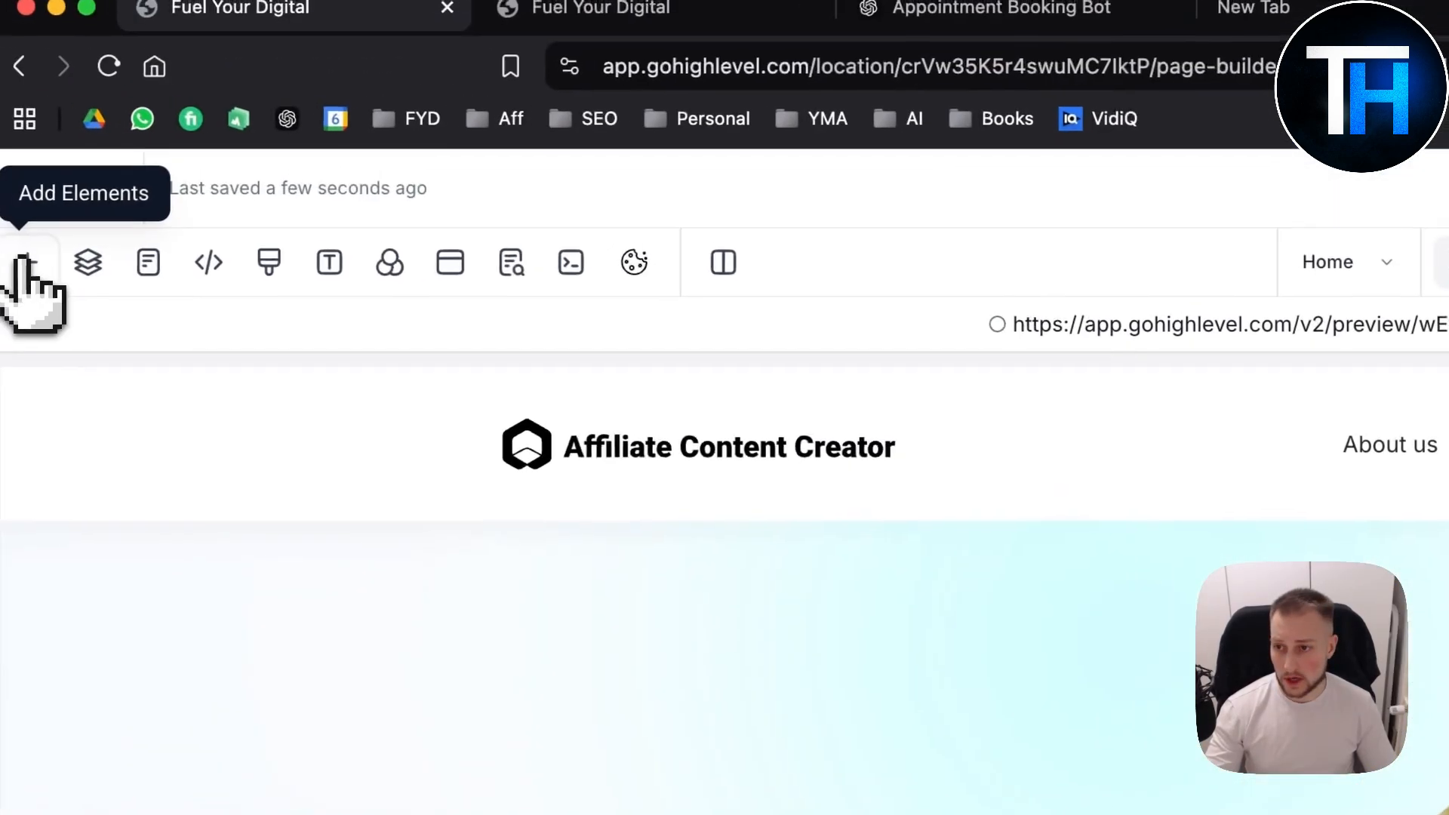
{"action": "left_click", "coordinate": [38, 272]}
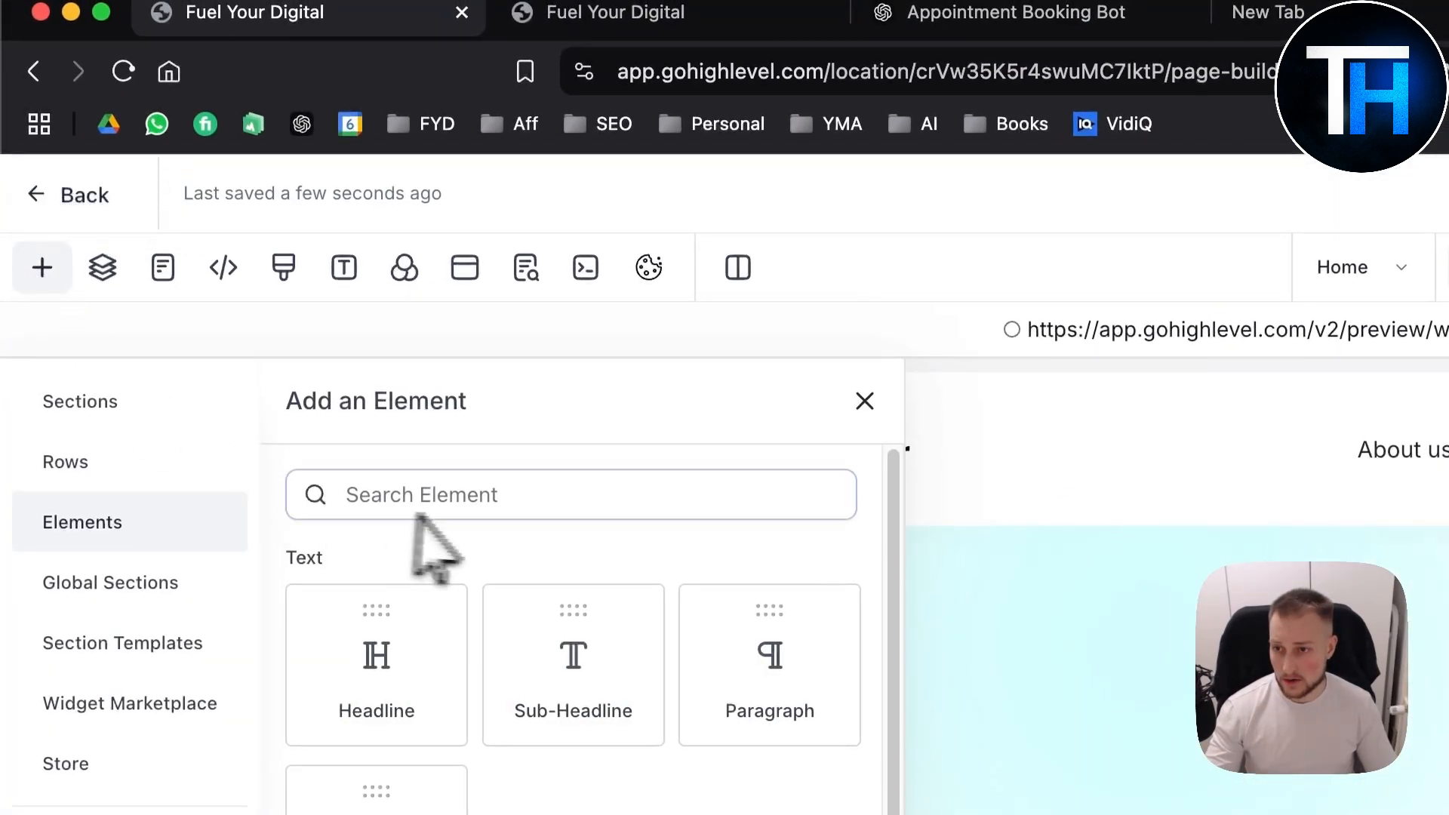
{"action": "left_click", "coordinate": [476, 501]}
{"action": "type", "text": "cha"}
{"action": "key", "text": "BackSpace"}
{"action": "key", "text": "BackSpace"}
{"action": "key", "text": "BackSpace"}
{"action": "type", "text": "live"}
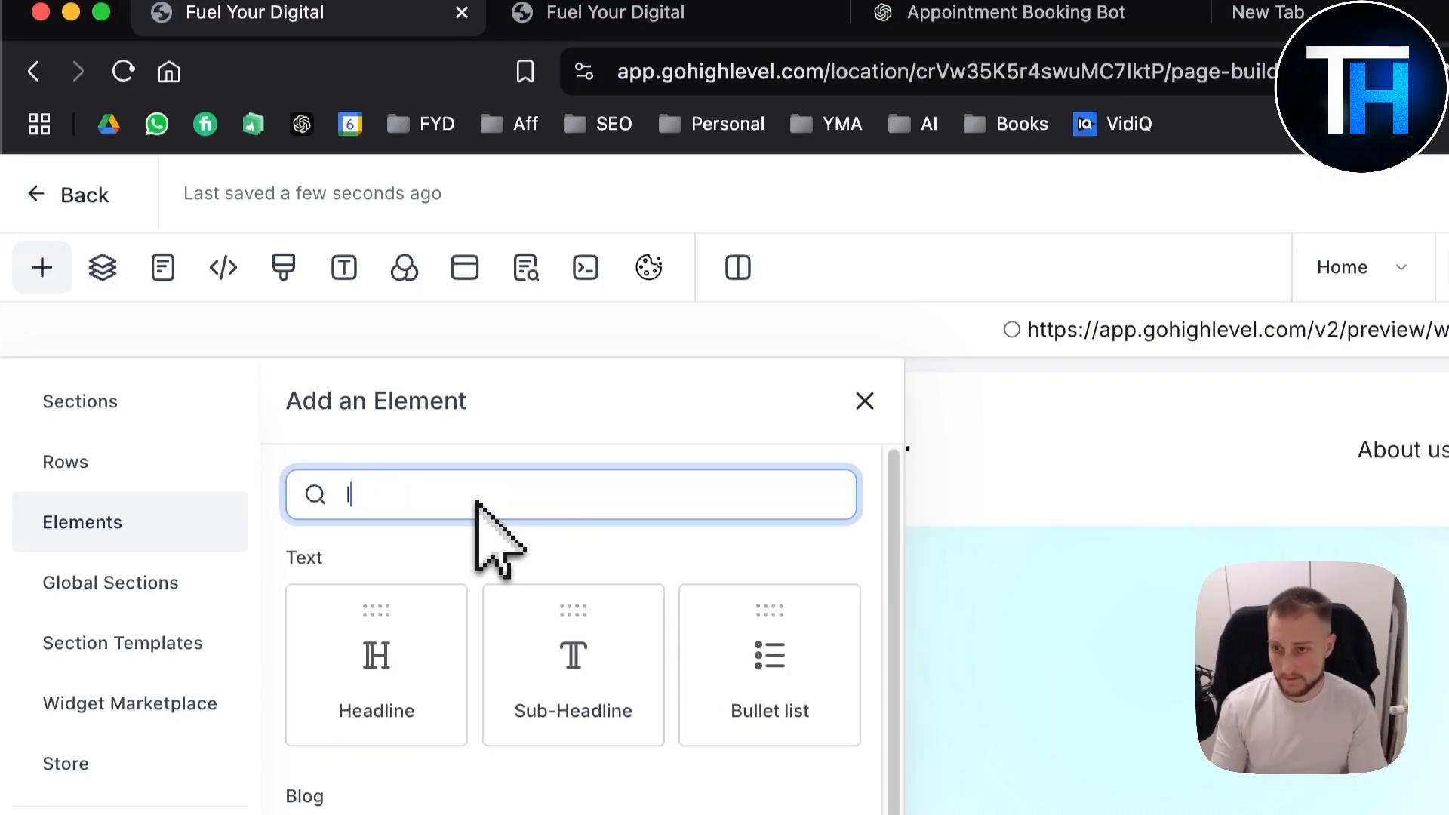
{"action": "key", "text": "BackSpace"}
{"action": "key", "text": "BackSpace"}
{"action": "key", "text": "BackSpace"}
{"action": "key", "text": "BackSpace"}
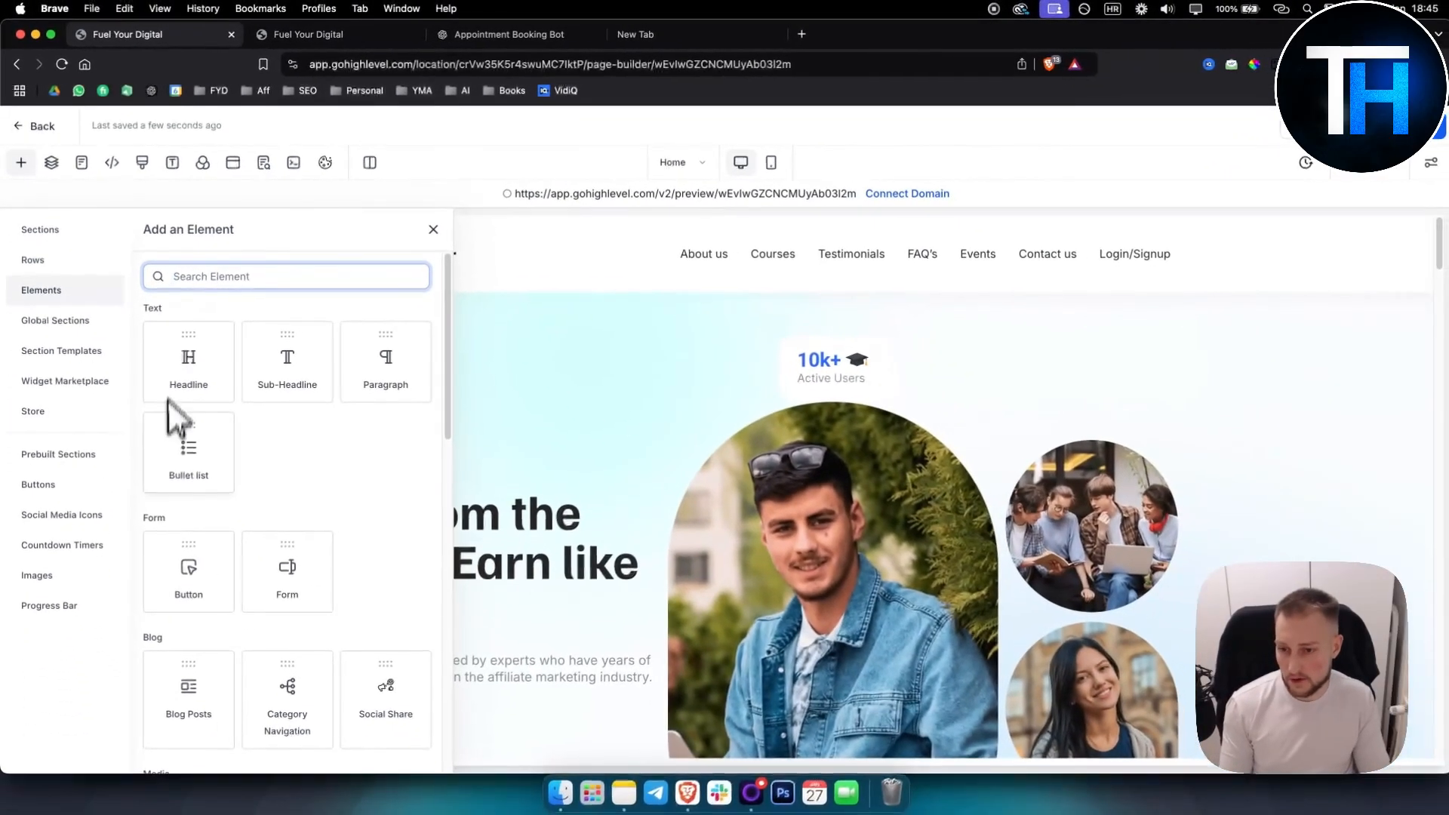
{"action": "scroll", "coordinate": [301, 543], "scroll_direction": "down", "scroll_amount": 10}
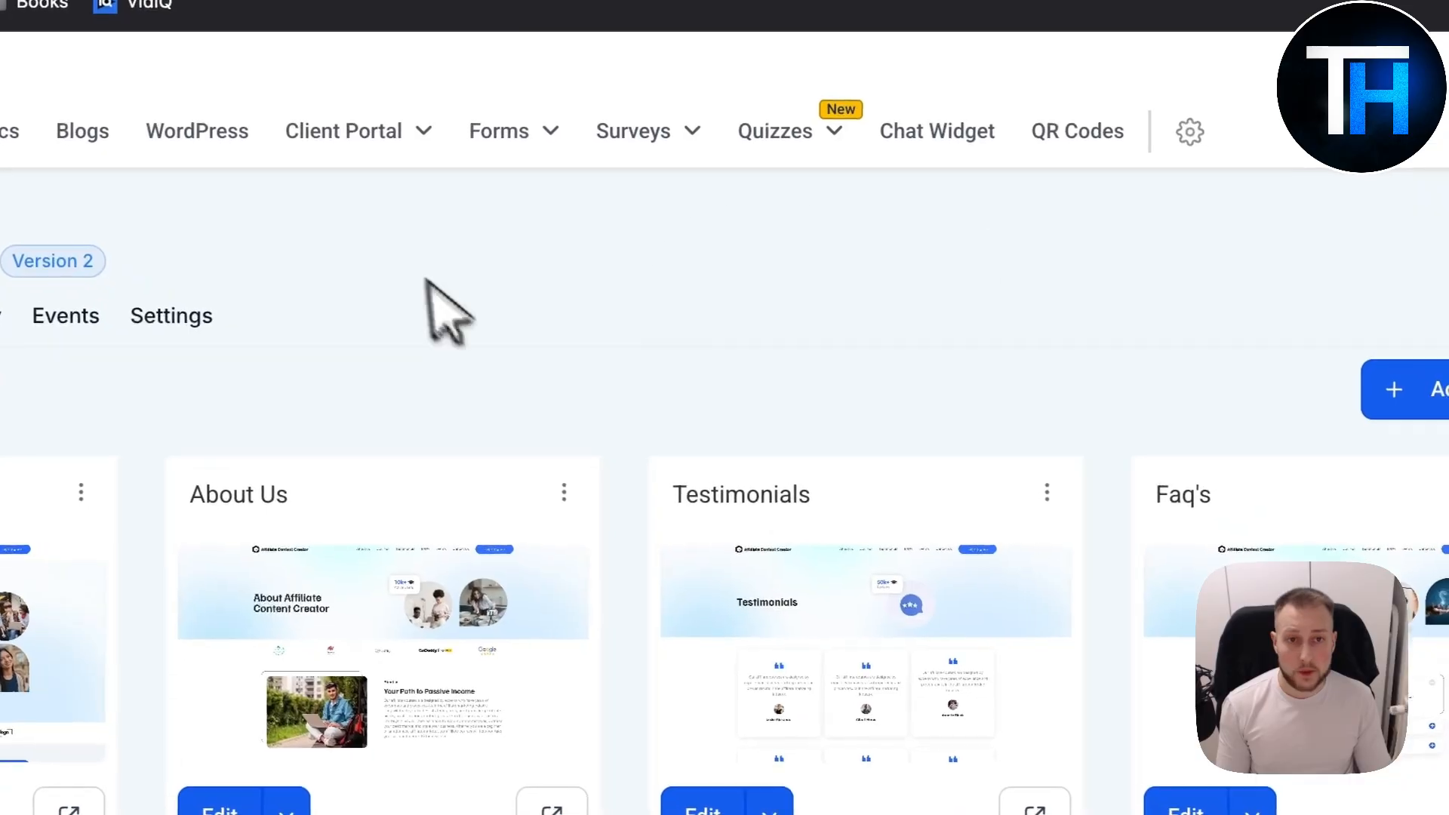
Create a new chat widget of the Live chat type in the Chat Widget area of Sites.
{"action": "left_click", "coordinate": [1349, 322]}
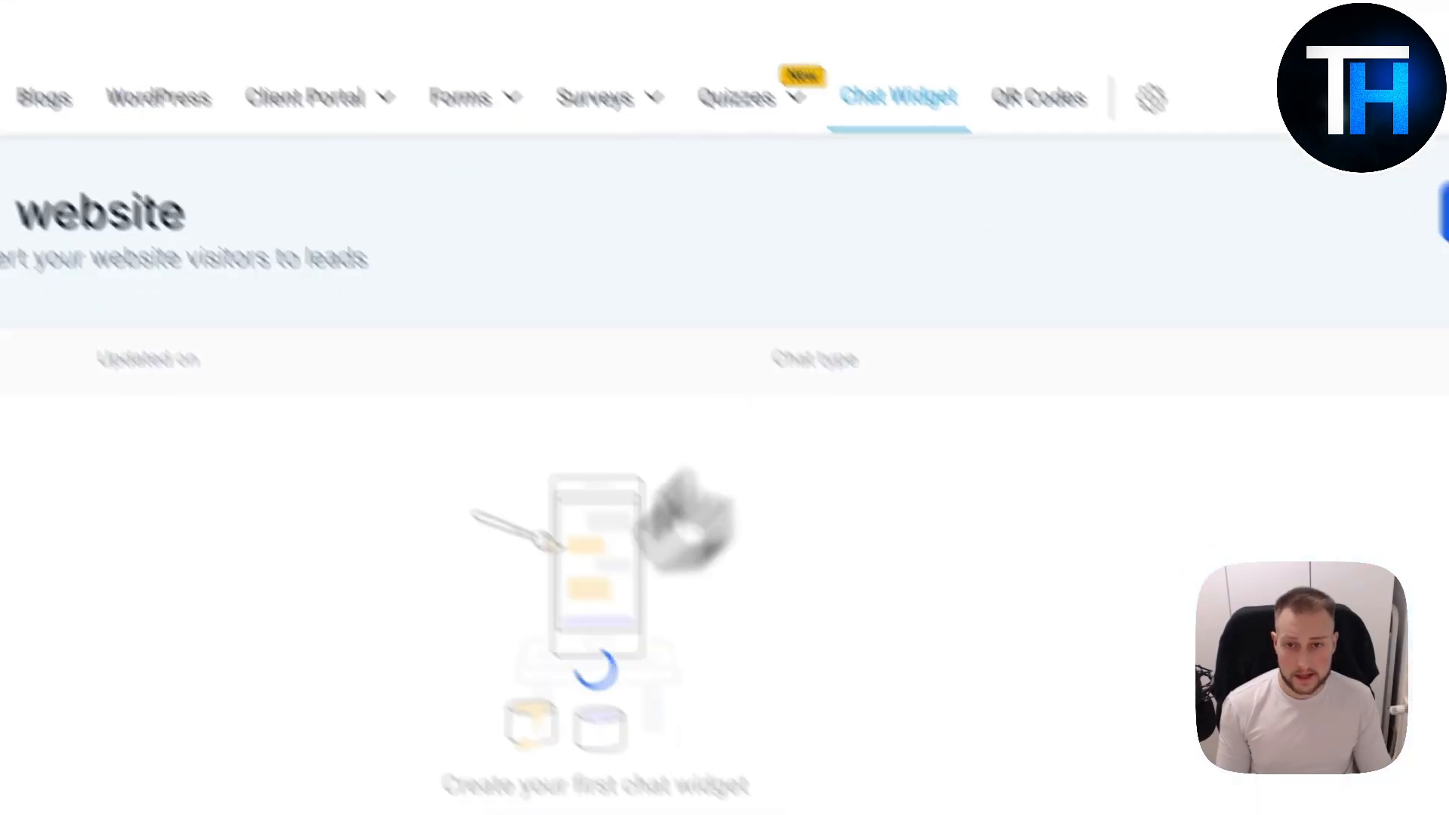
{"action": "left_click", "coordinate": [381, 783]}
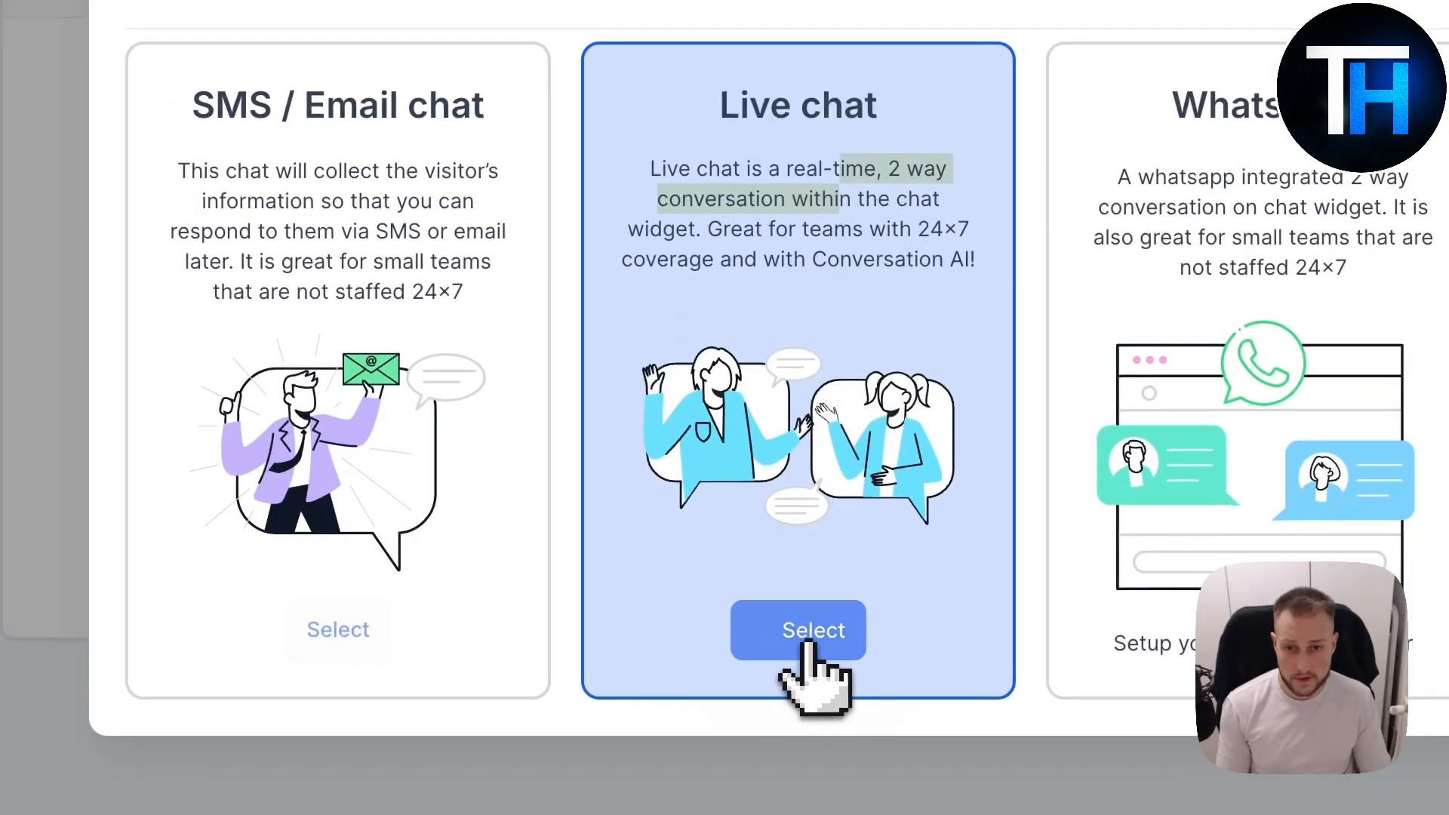
{"action": "left_click", "coordinate": [806, 643]}
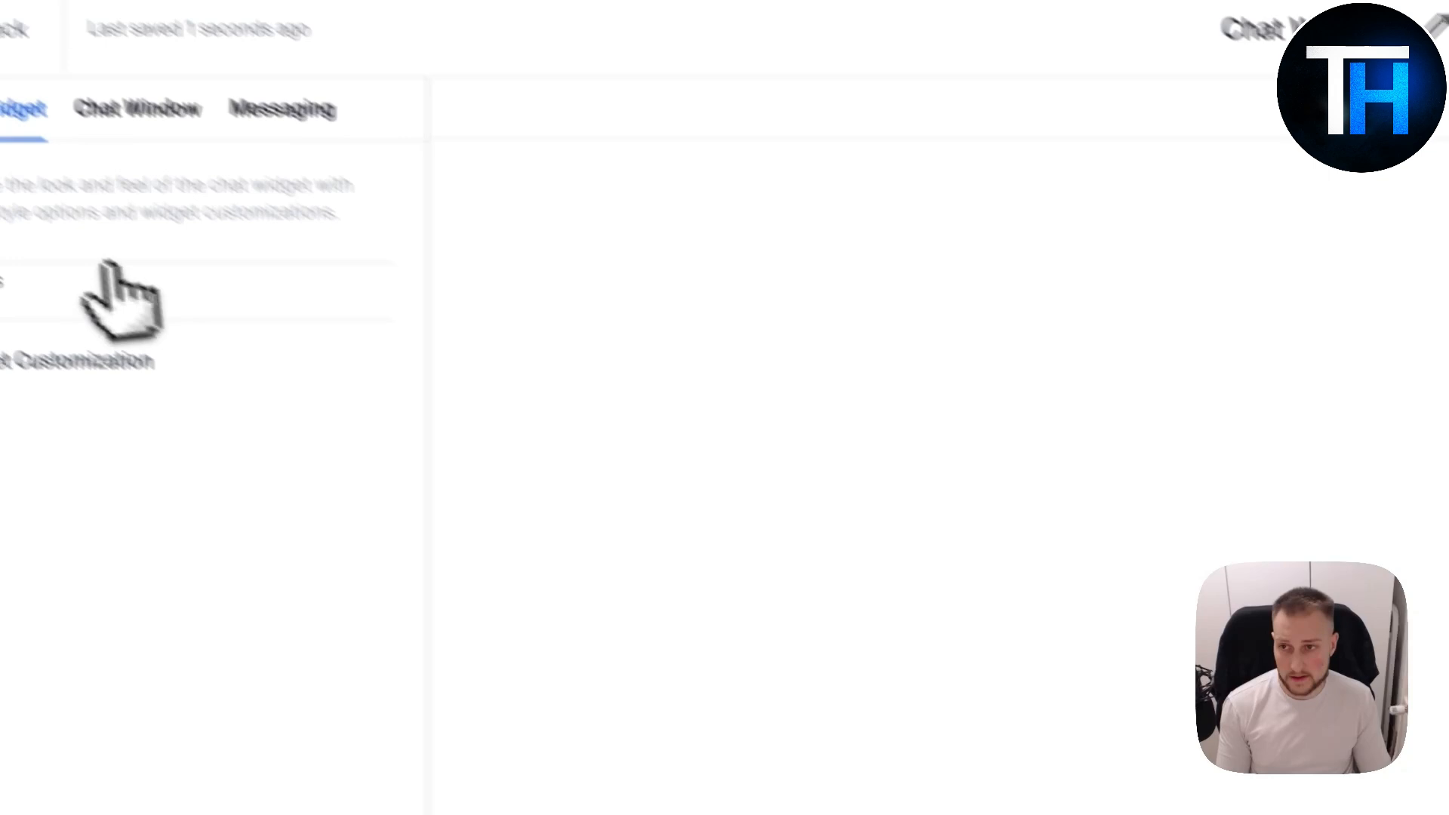
Look over the Chat Window and Widget settings and open the chat bubble in the preview.
{"action": "left_click", "coordinate": [132, 126]}
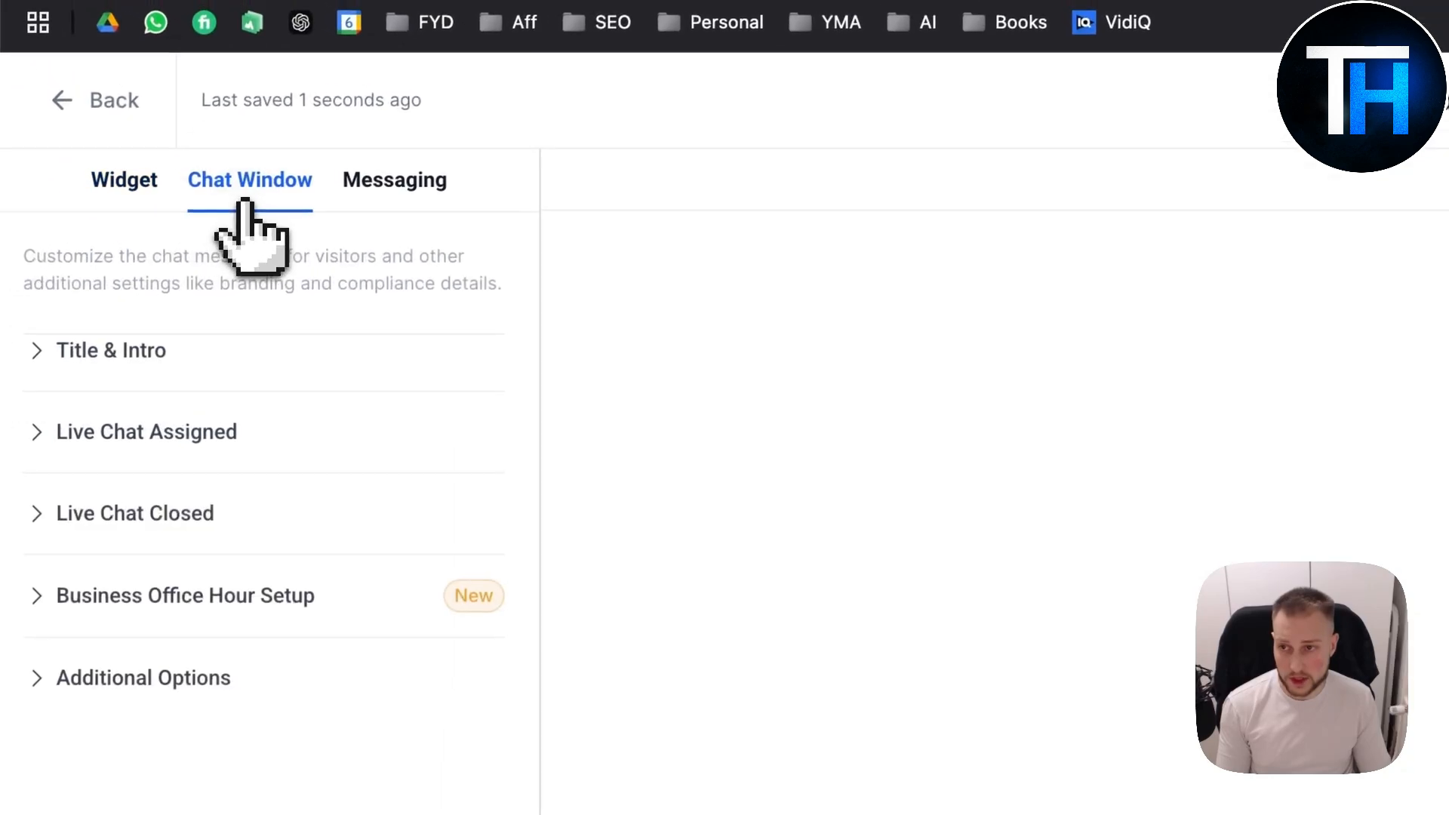
{"action": "left_click", "coordinate": [128, 189]}
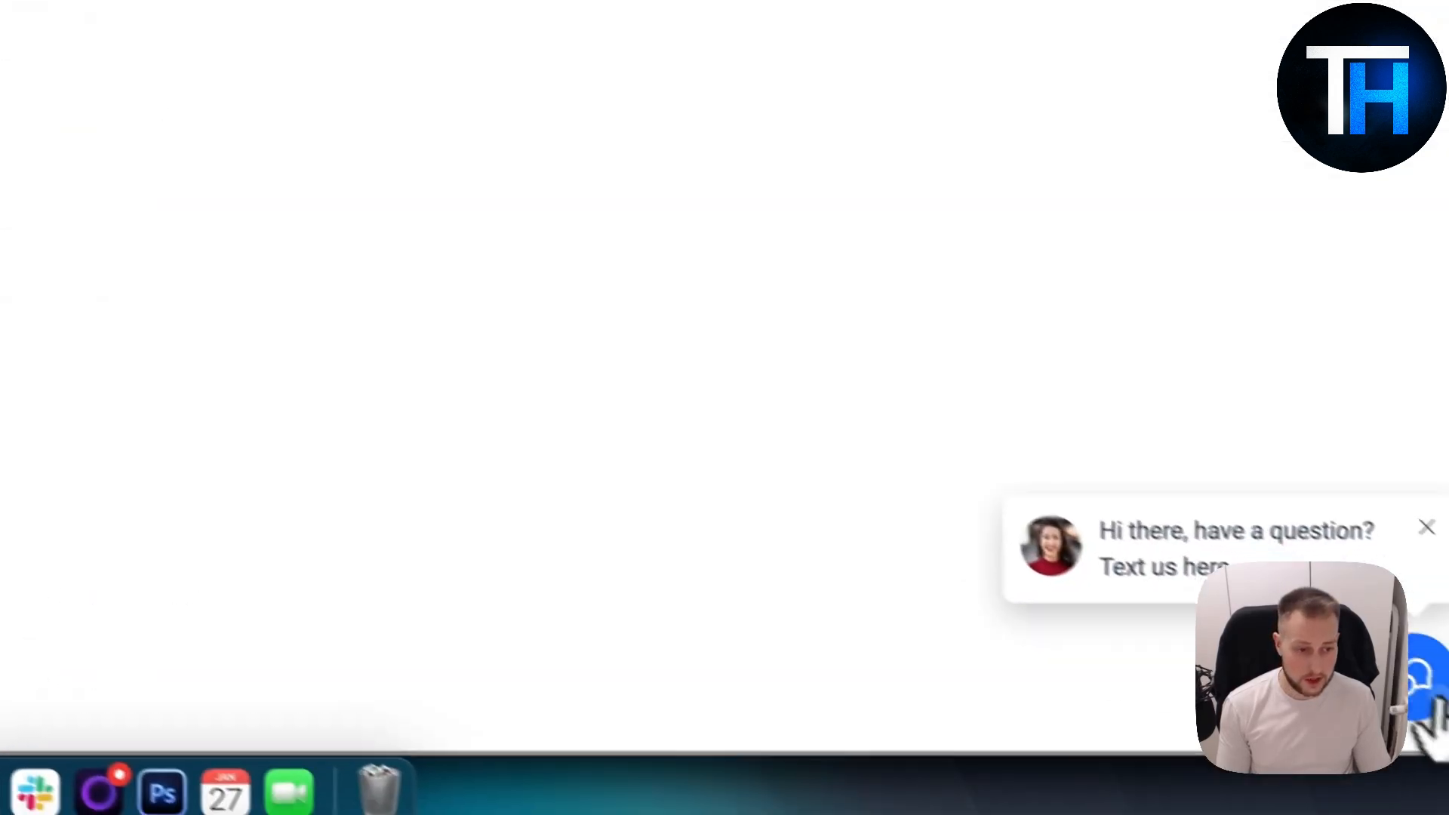
{"action": "left_click", "coordinate": [1413, 680]}
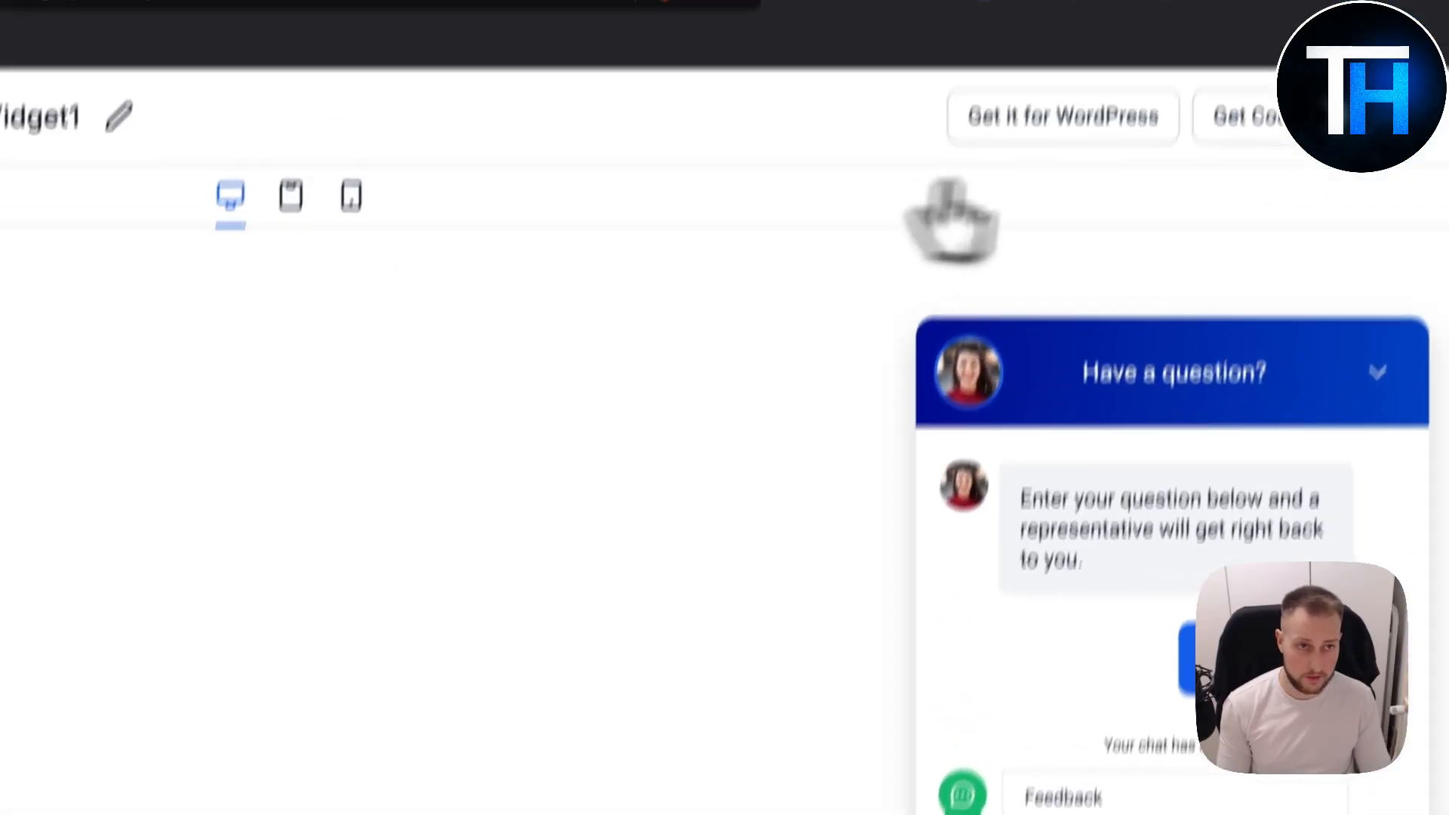
Show the chat widget's embed code, select the whole script and close the code dialog.
{"action": "left_click", "coordinate": [1257, 118]}
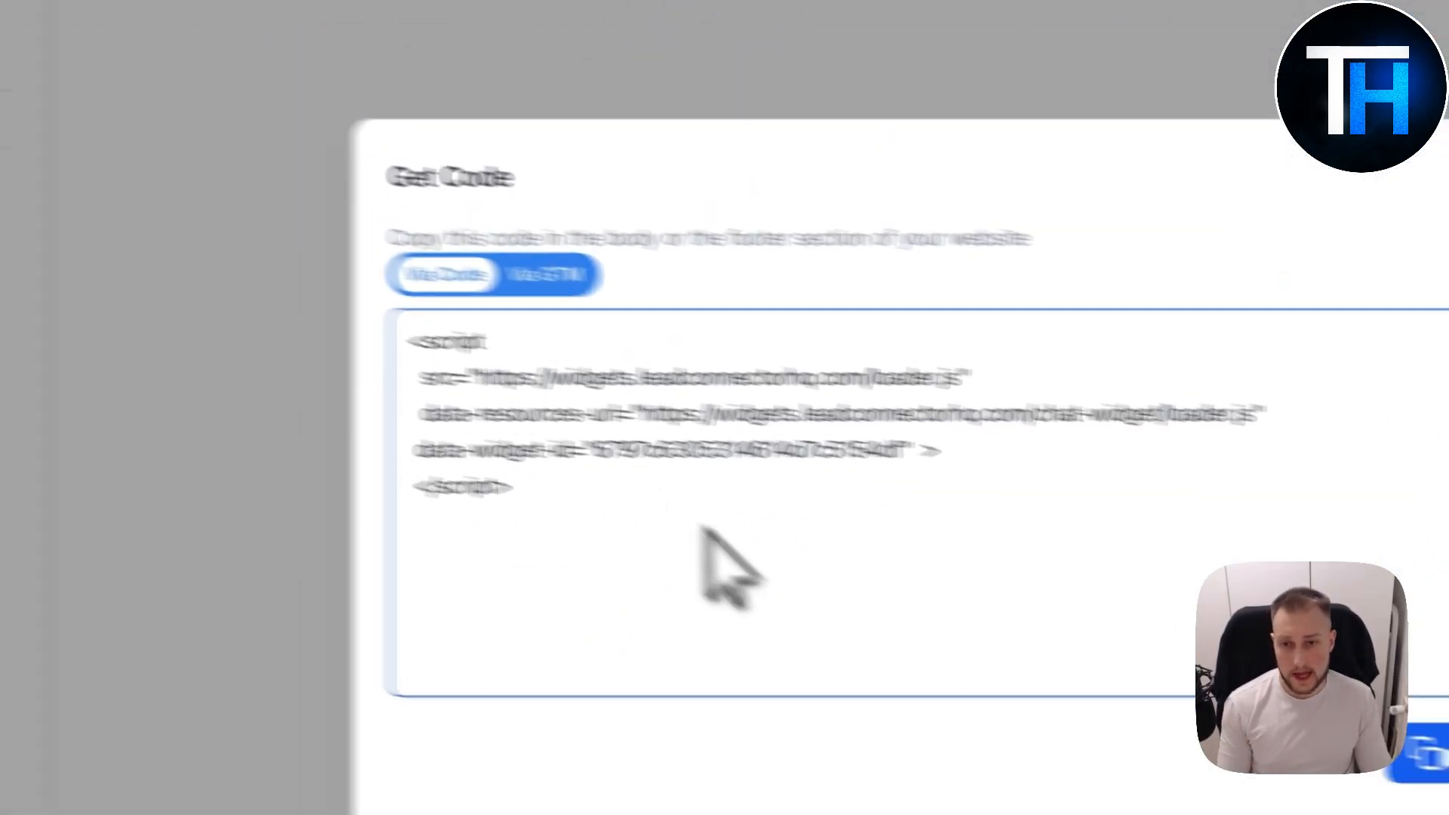
{"action": "left_click_drag", "start_coordinate": [352, 490], "coordinate": [57, 296]}
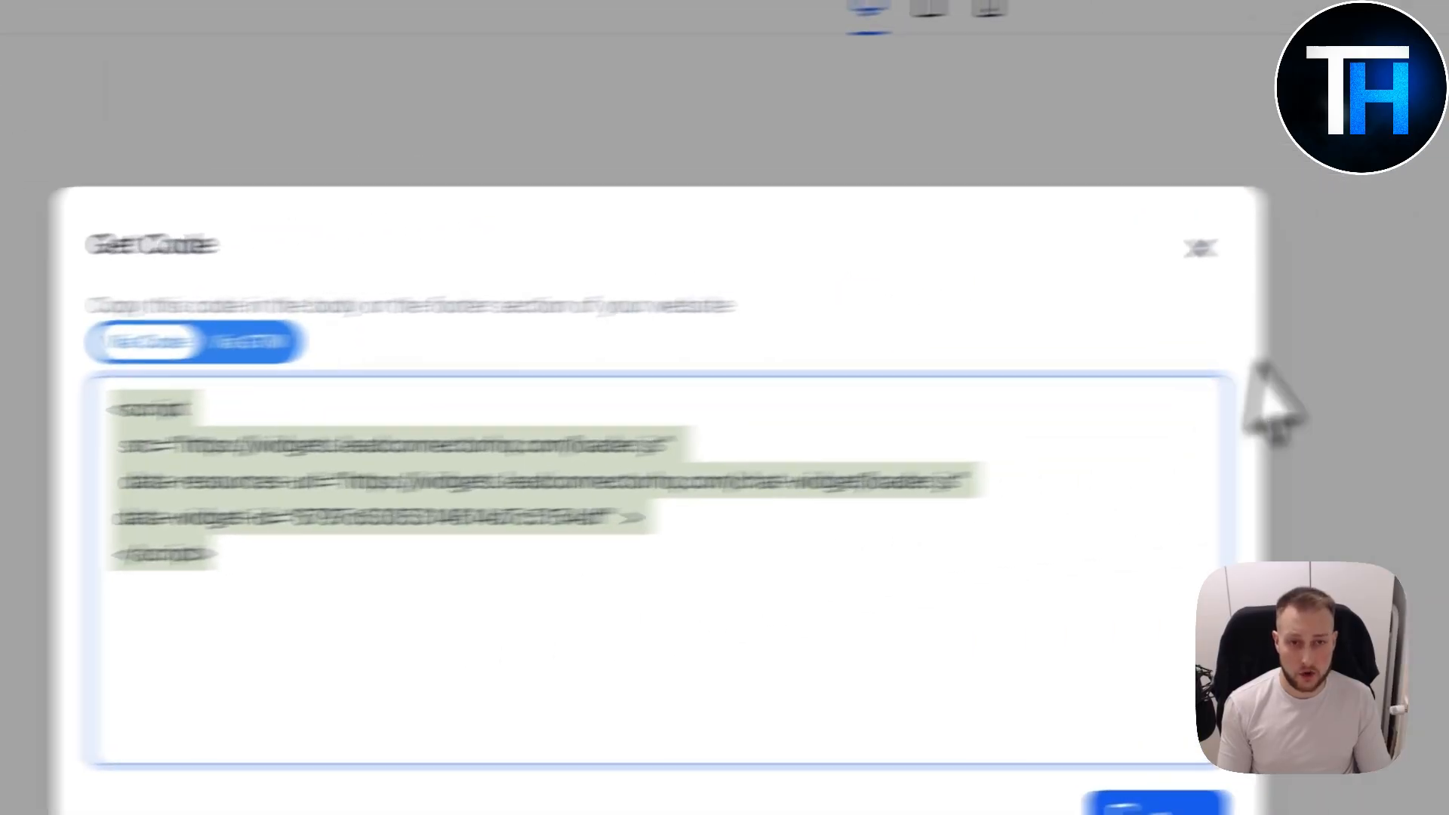
{"action": "left_click", "coordinate": [973, 268]}
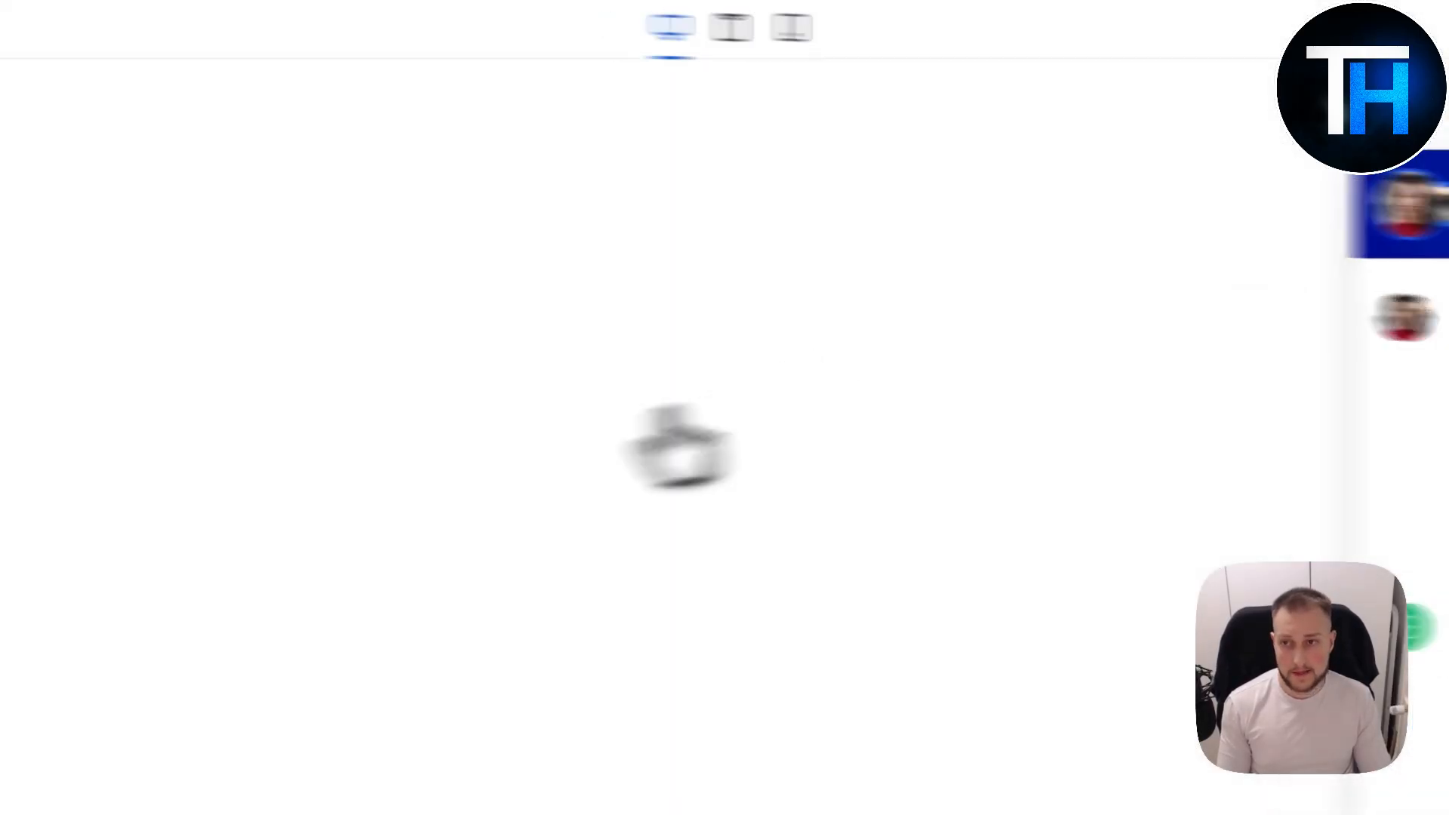
Look over the chat widget's Widget Customization settings and its Styles options for chat prompt, chat icon and theme.
{"action": "left_click", "coordinate": [175, 157]}
{"action": "left_click", "coordinate": [124, 164]}
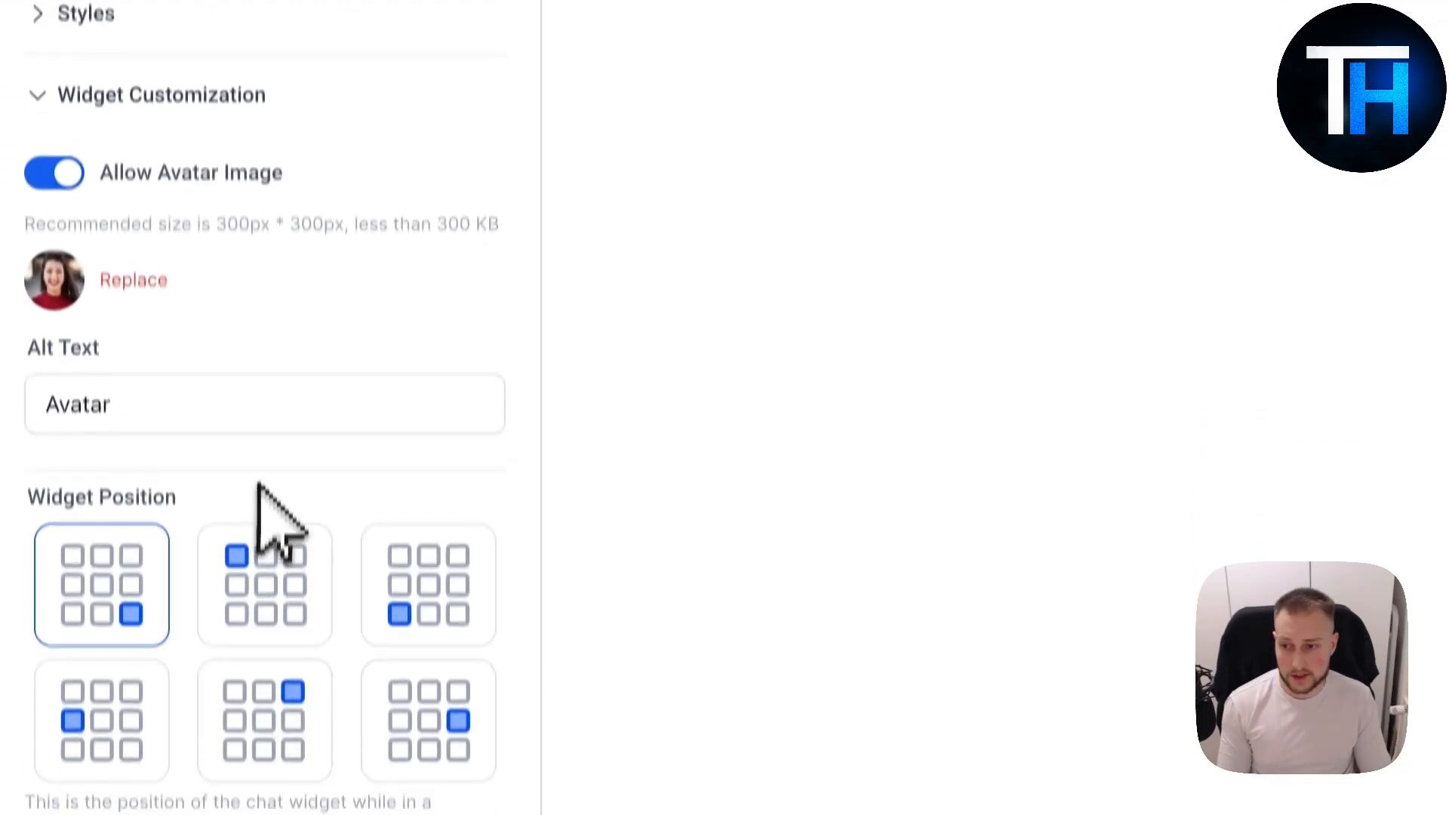
{"action": "left_click", "coordinate": [68, 125]}
{"action": "scroll", "coordinate": [340, 532], "scroll_direction": "down", "scroll_amount": 10}
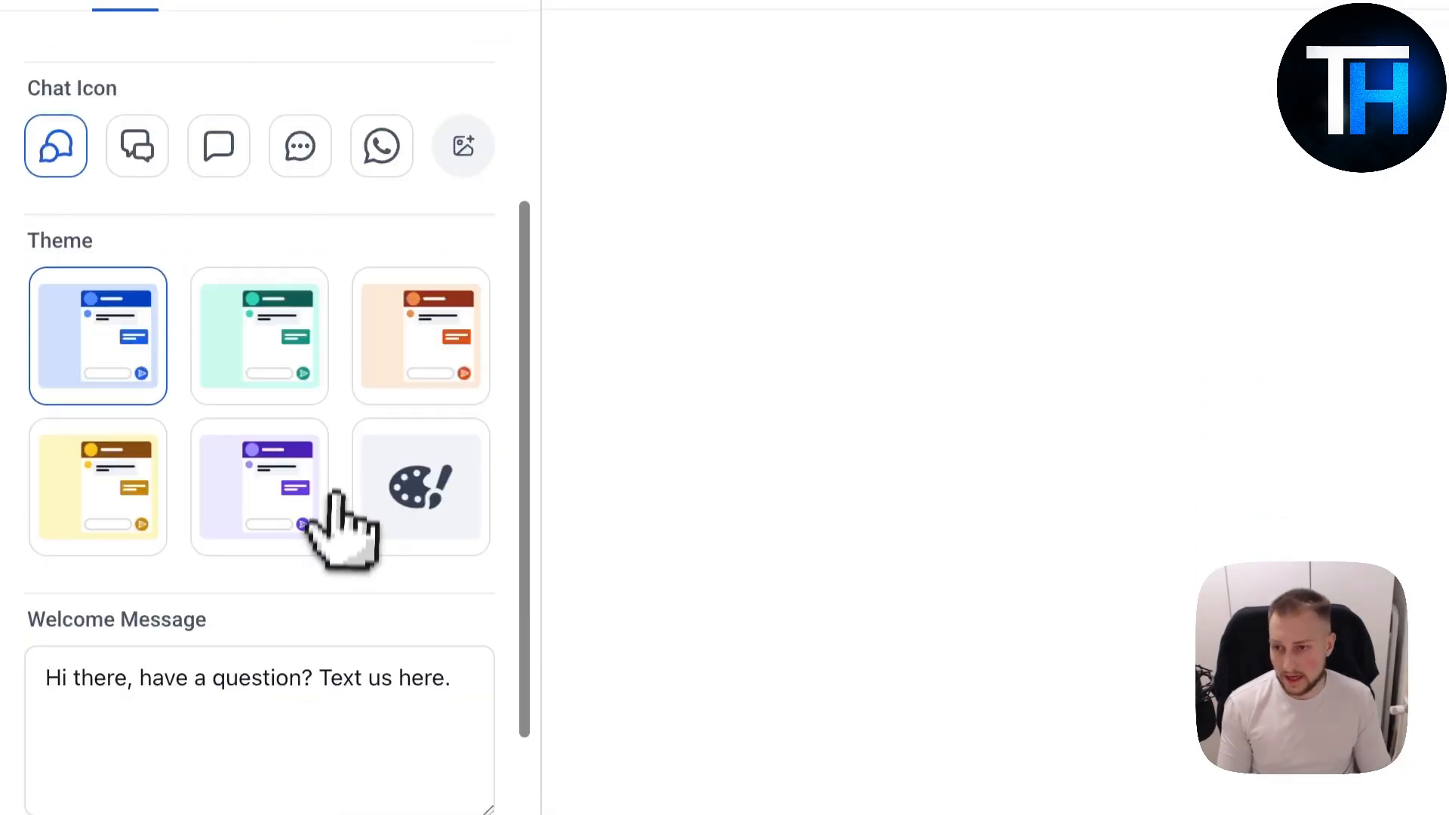
{"action": "scroll", "coordinate": [339, 582], "scroll_direction": "up", "scroll_amount": 10}
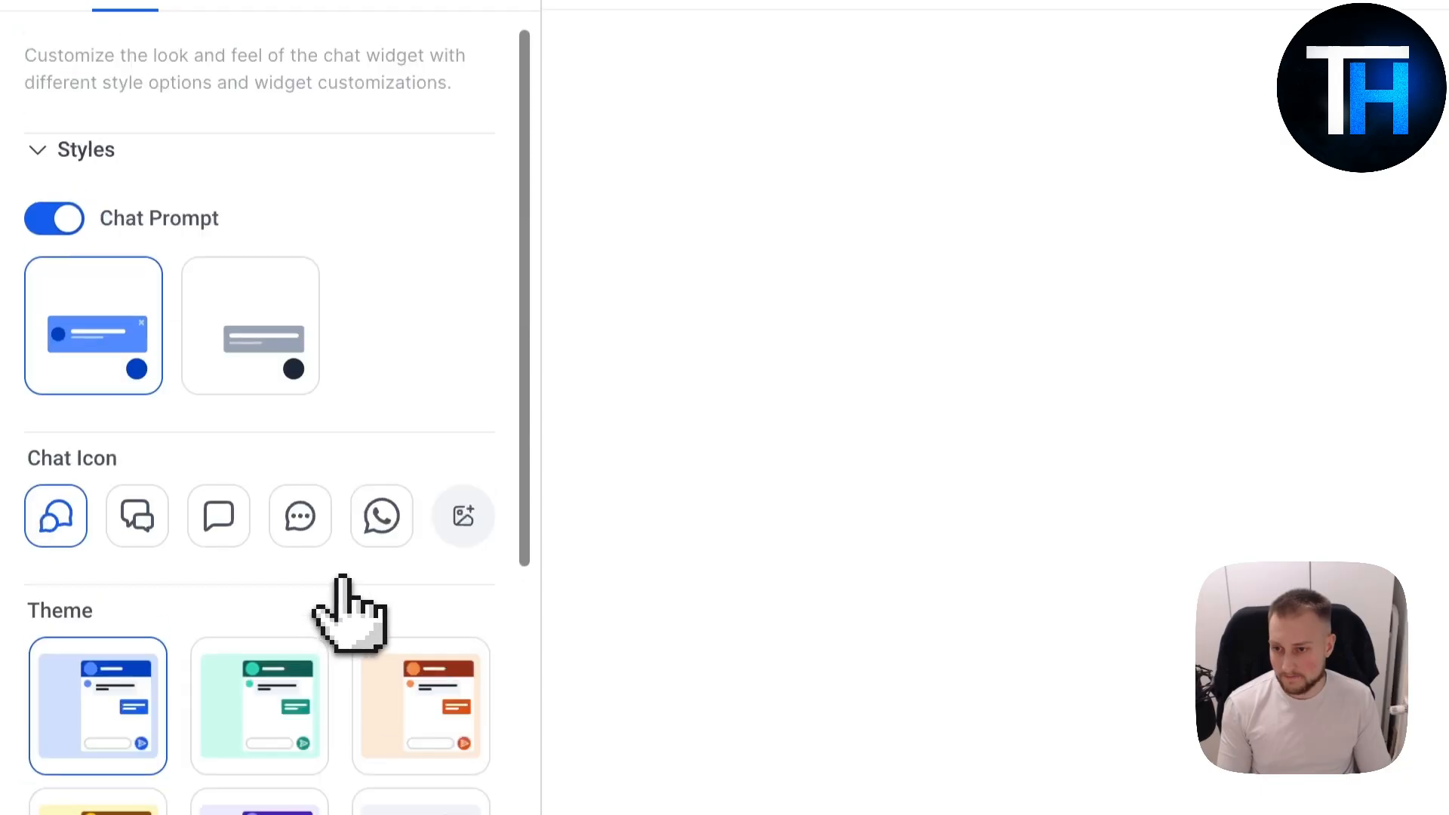
Switch the chat widget's theme to the purple one.
{"action": "scroll", "coordinate": [249, 581], "scroll_direction": "down", "scroll_amount": 2}
{"action": "left_click", "coordinate": [264, 596]}
{"action": "scroll", "coordinate": [339, 567], "scroll_direction": "down", "scroll_amount": 1}
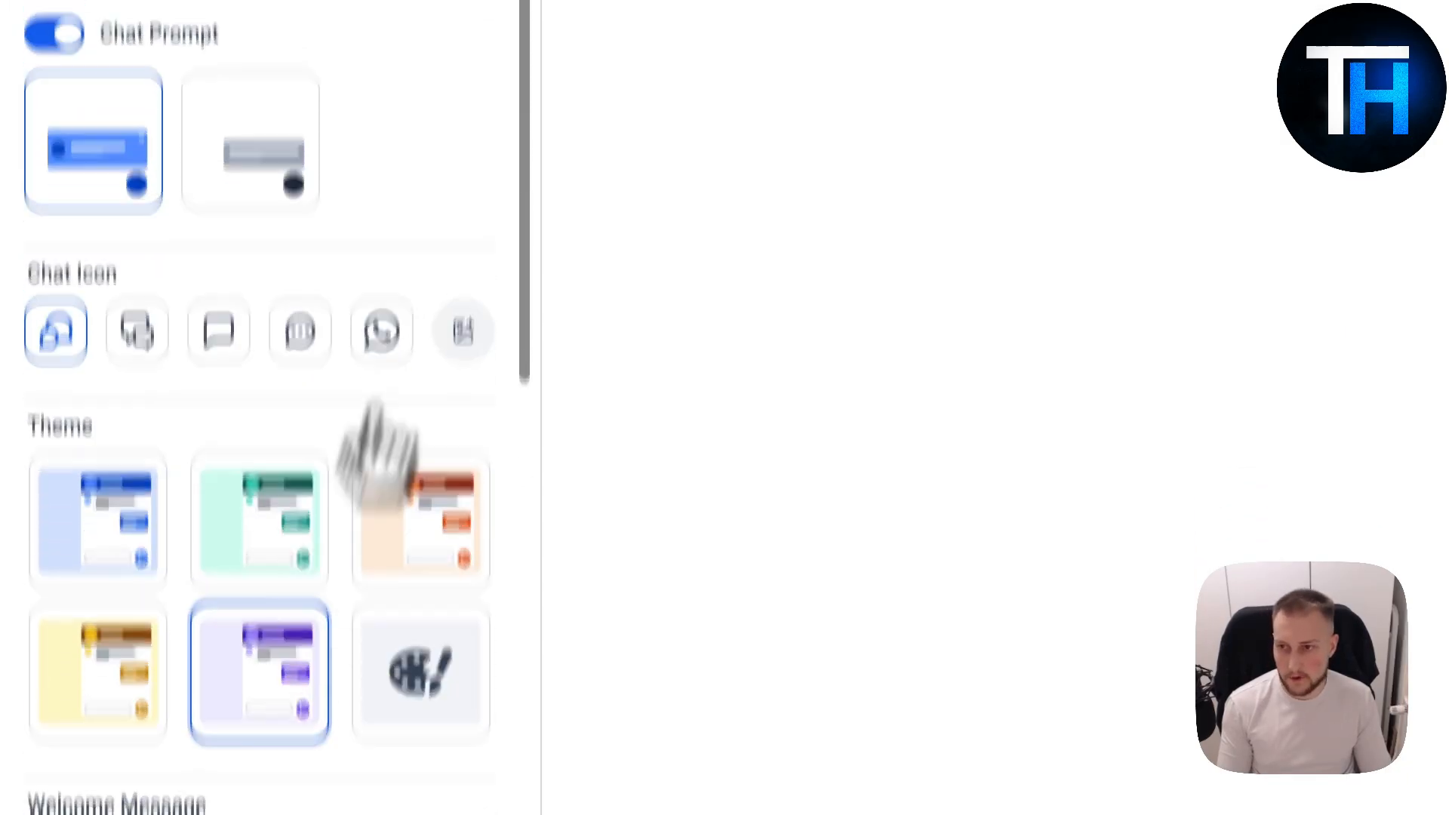
Look over the Chat Window settings, including Additional Options, and the Acknowledgement section of the Messaging settings.
{"action": "left_click", "coordinate": [288, 94]}
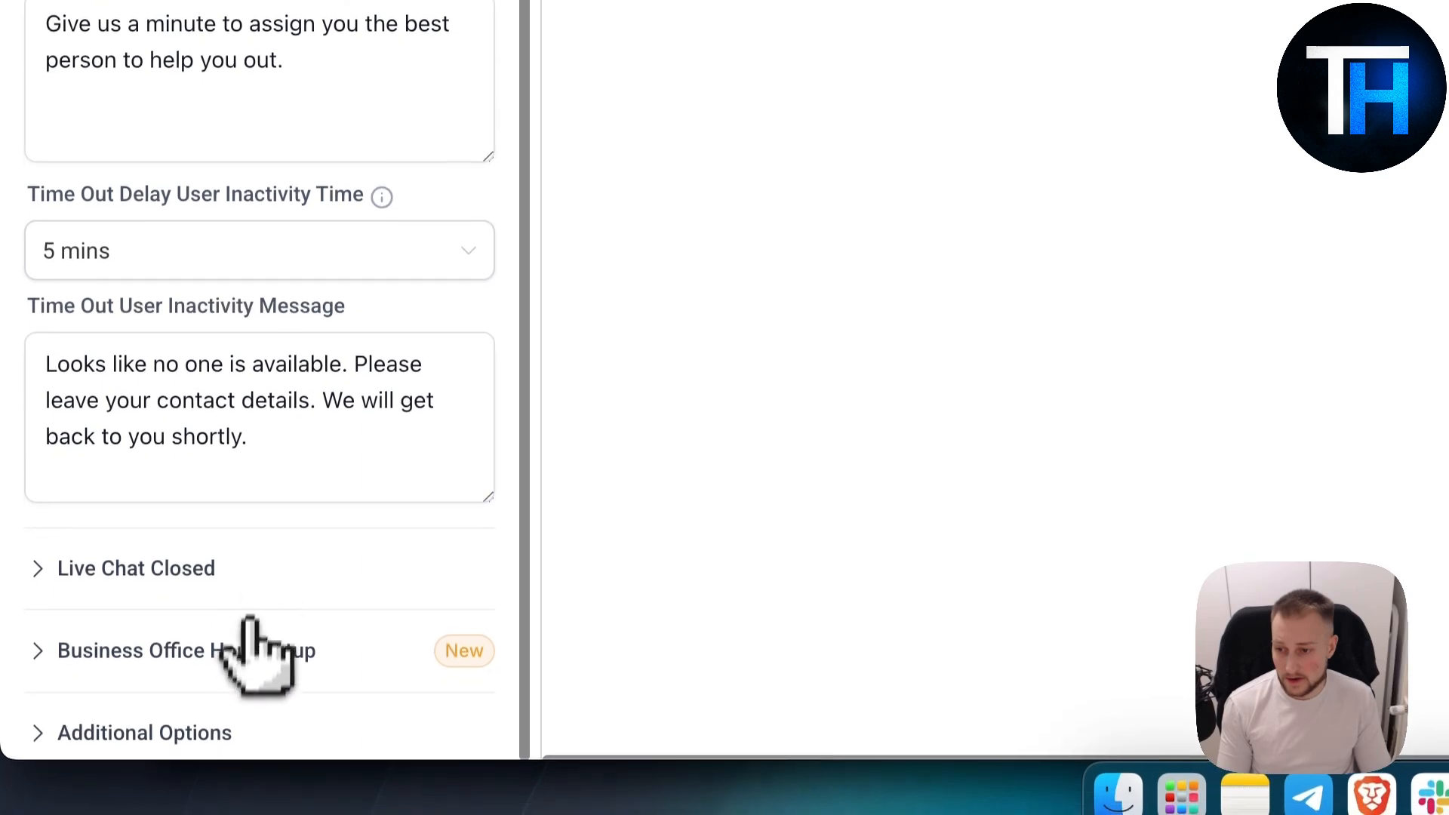
{"action": "left_click", "coordinate": [245, 696]}
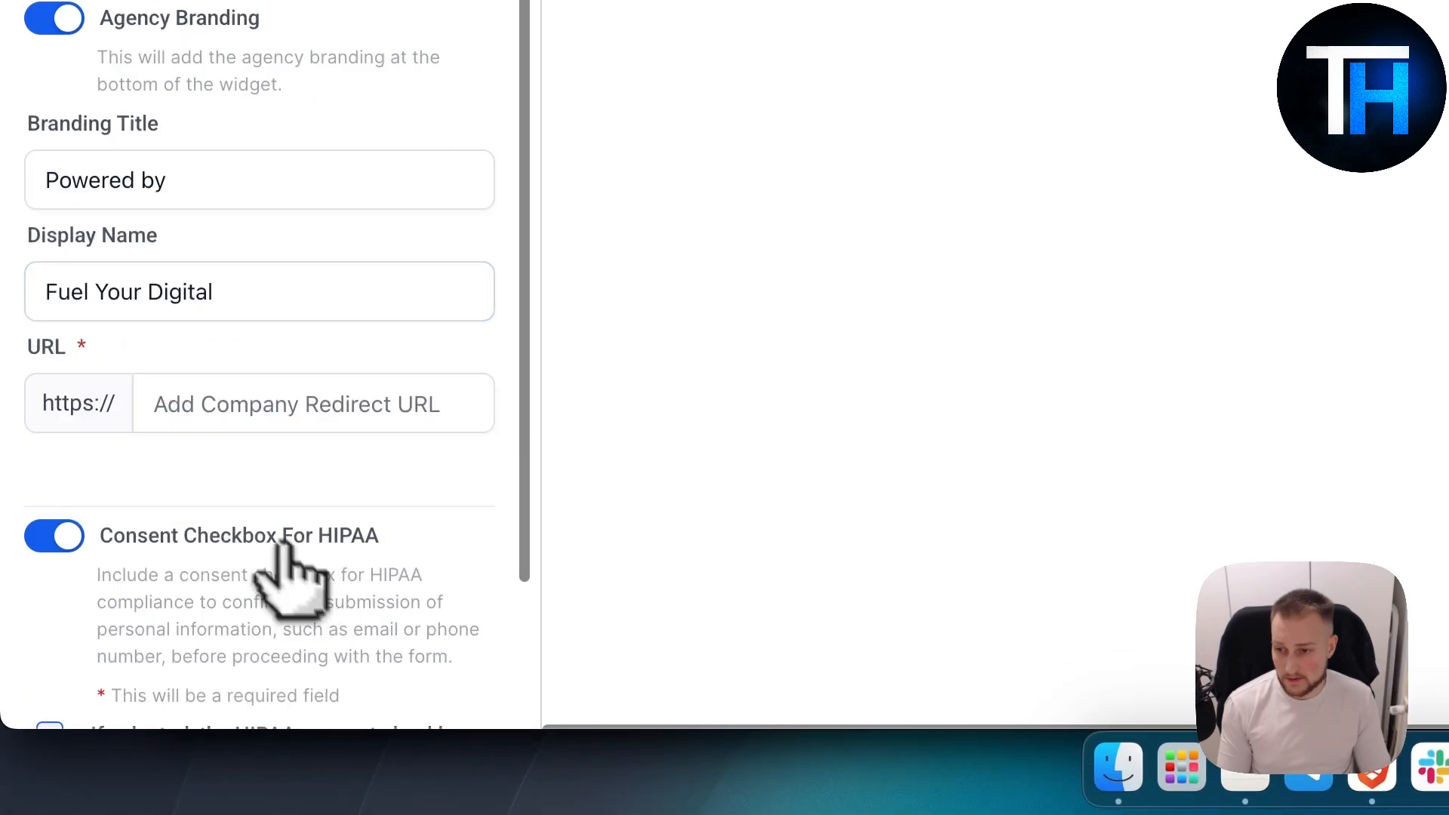
{"action": "scroll", "coordinate": [236, 302], "scroll_direction": "down", "scroll_amount": 3}
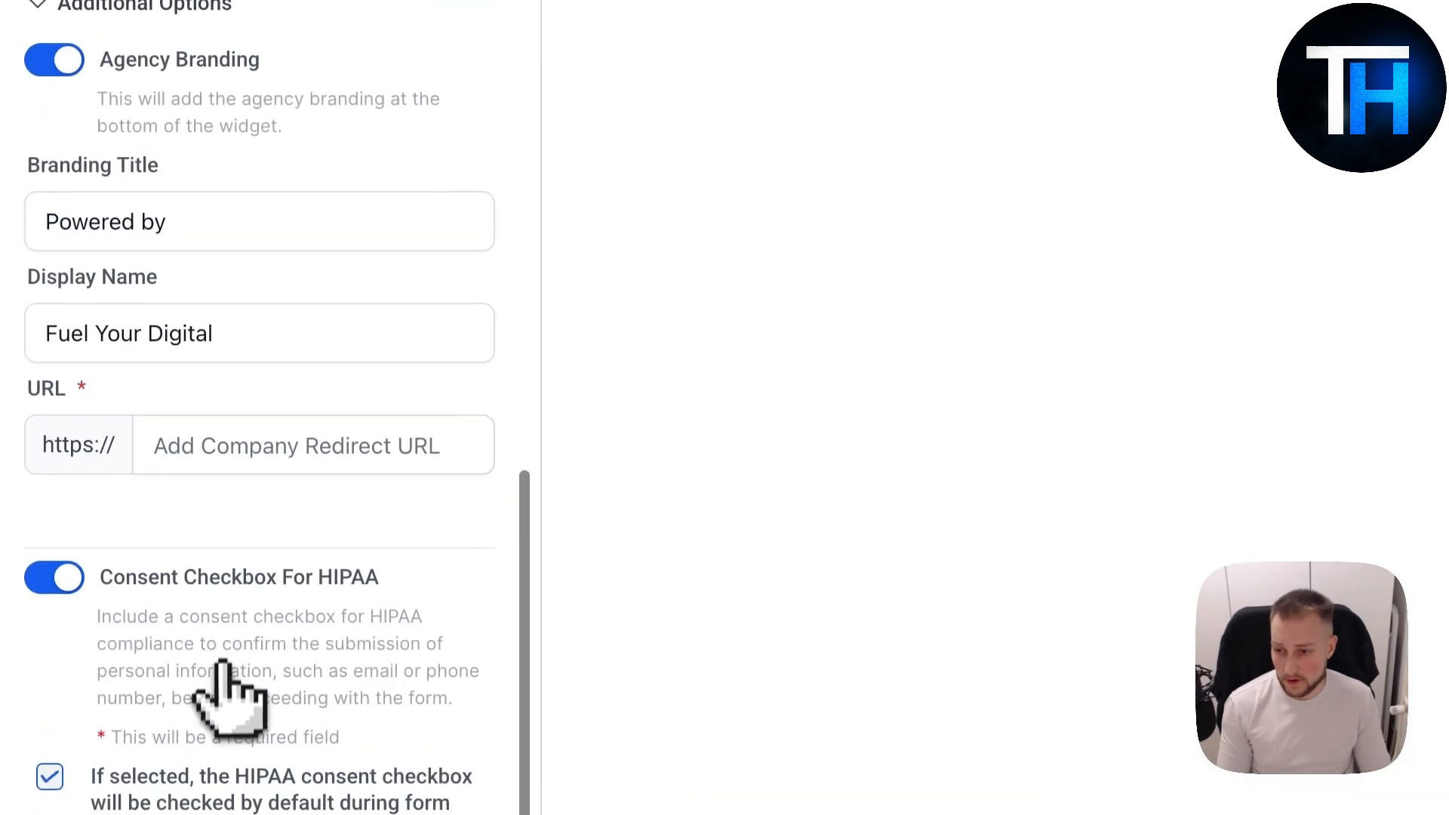
{"action": "scroll", "coordinate": [223, 670], "scroll_direction": "up", "scroll_amount": 10}
{"action": "left_click", "coordinate": [370, 192]}
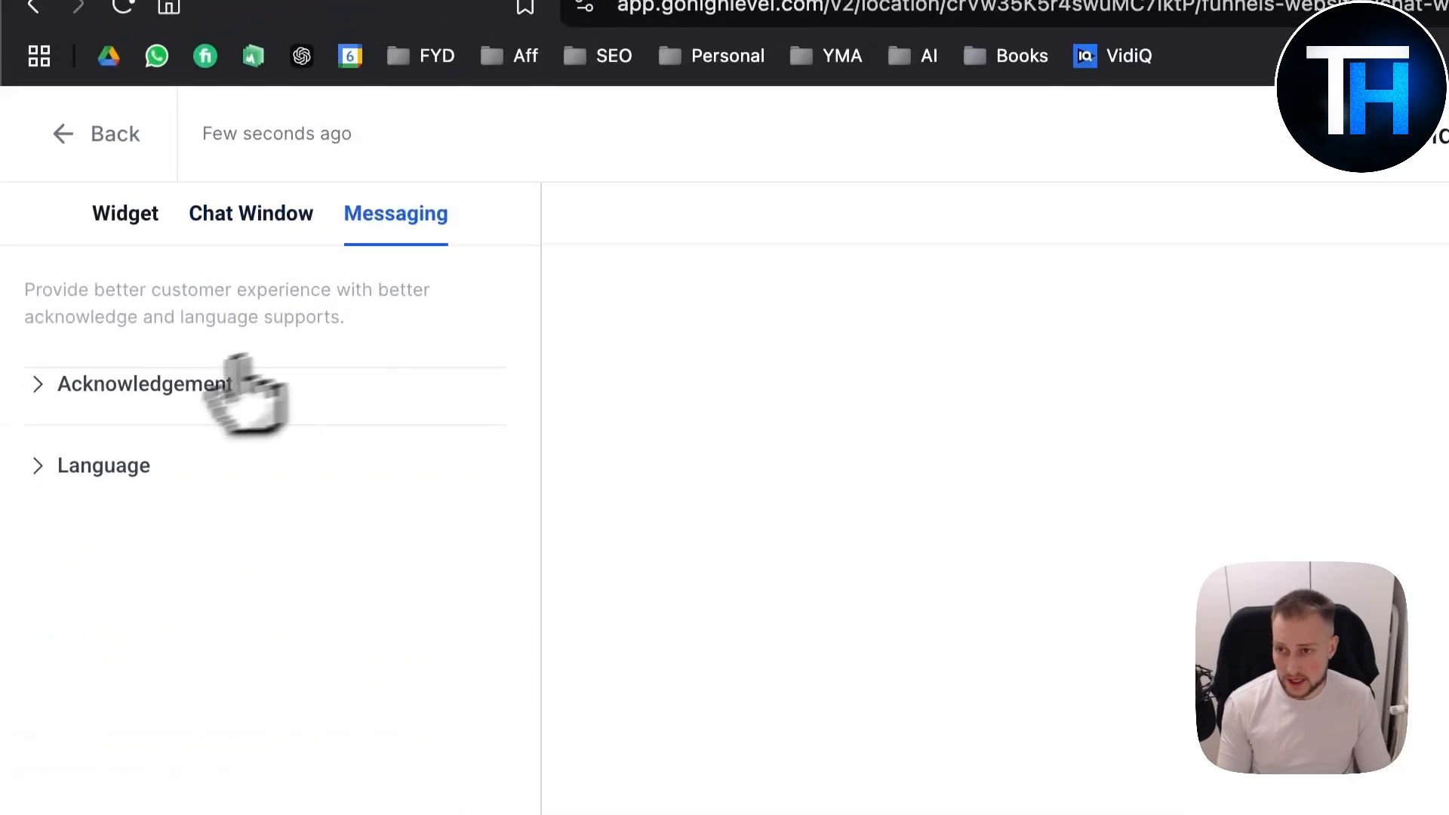
{"action": "left_click", "coordinate": [128, 387]}
{"action": "scroll", "coordinate": [249, 616], "scroll_direction": "down", "scroll_amount": 6}
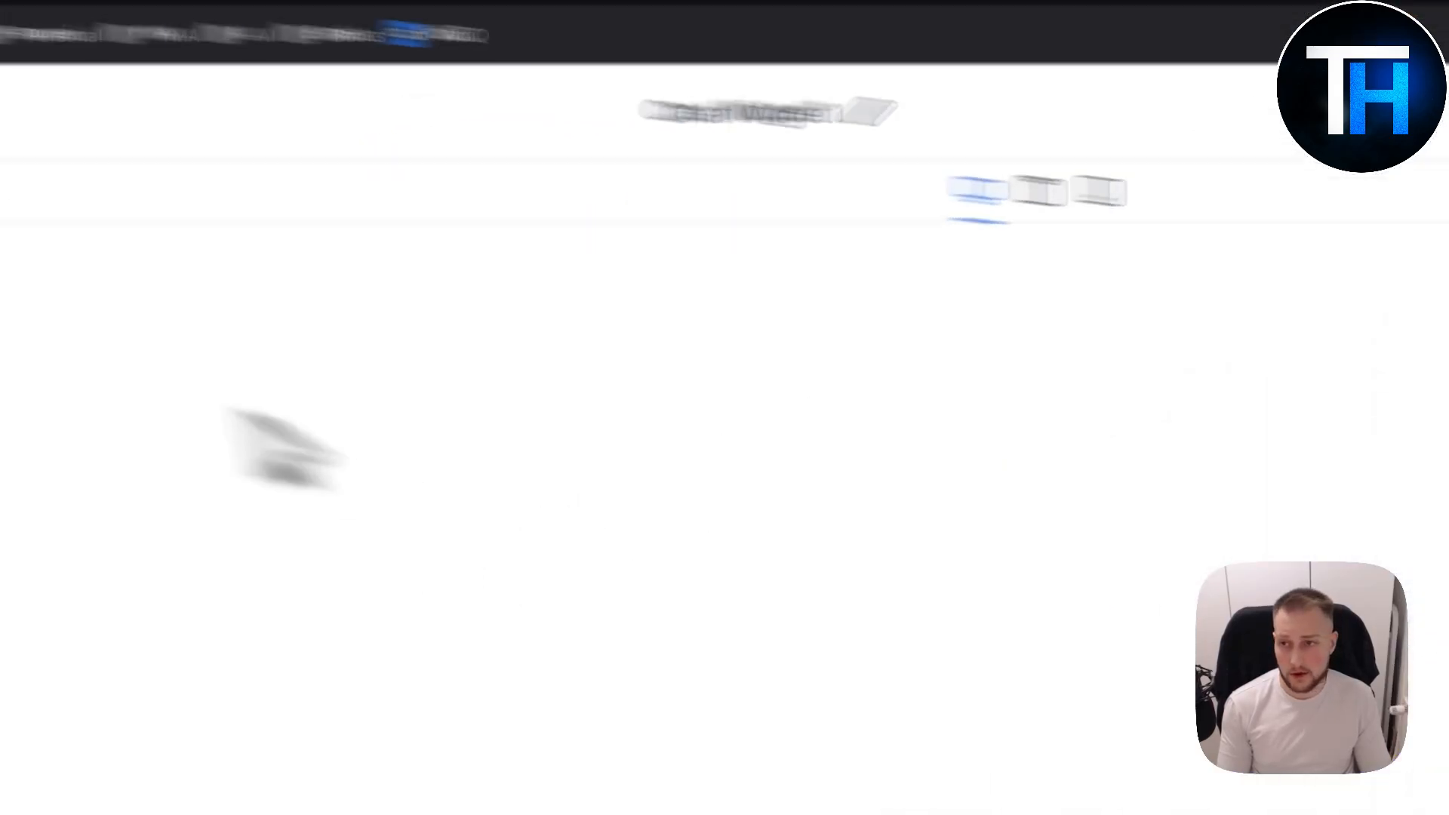
Leave the chat widget builder without saving the changes and return to the Chat Widget list.
{"action": "left_click", "coordinate": [68, 256]}
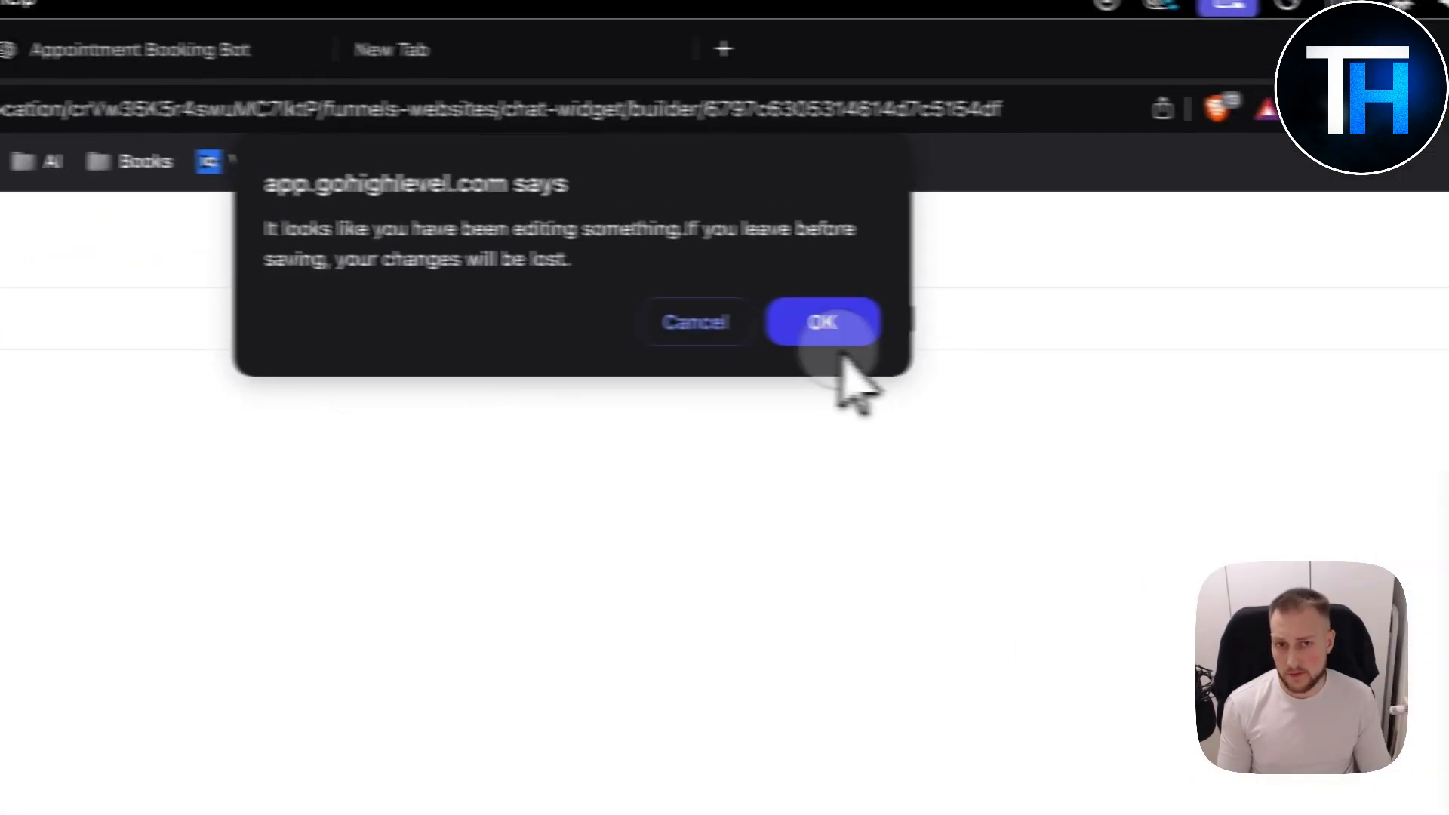
{"action": "left_click", "coordinate": [839, 354]}
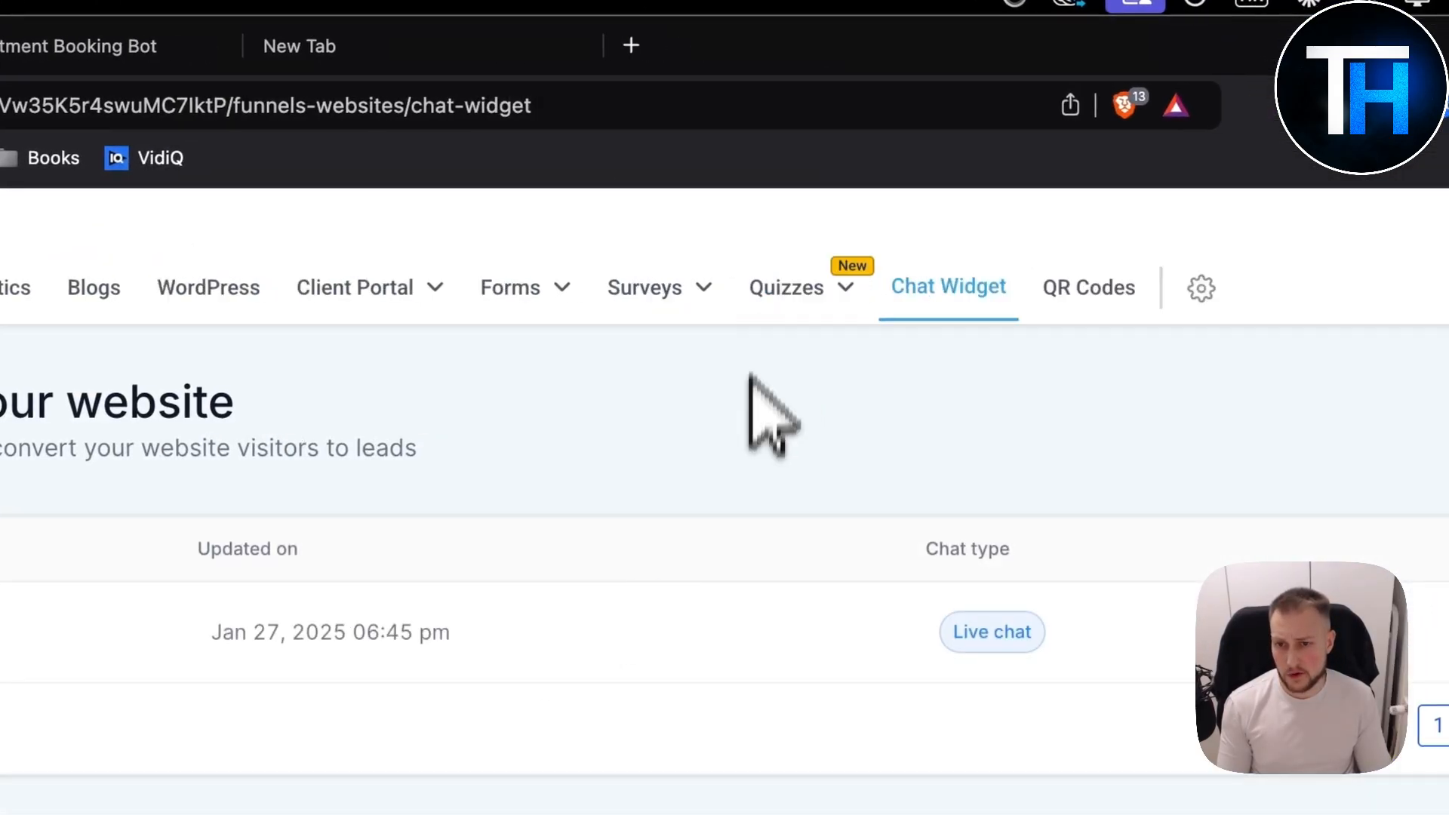